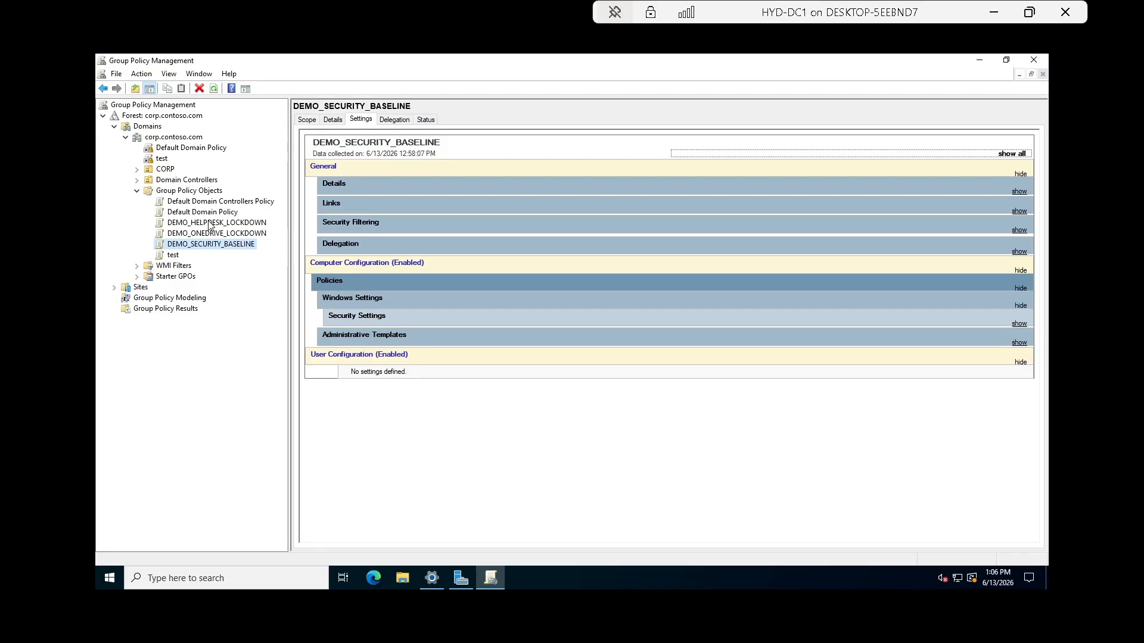
Review the configured settings of the DEMO_HELPDESK_LOCKDOWN, DEMO_ONEDRIVE_LOCKDOWN and DEMO_SECURITY_BASELINE group policy objects
click(210, 223)
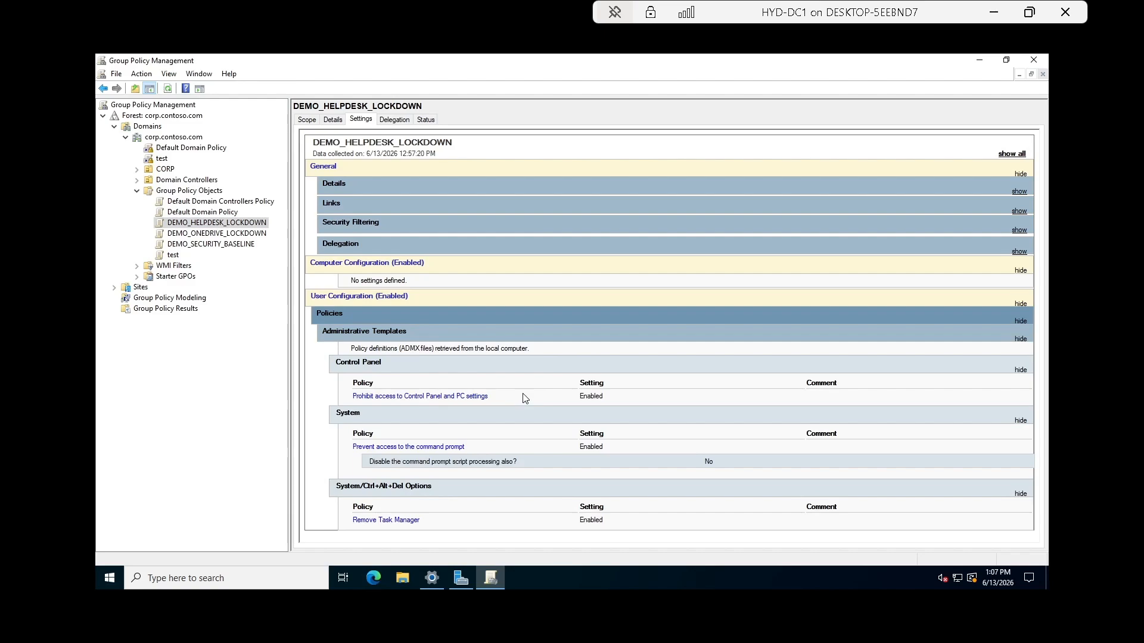
key(Down)
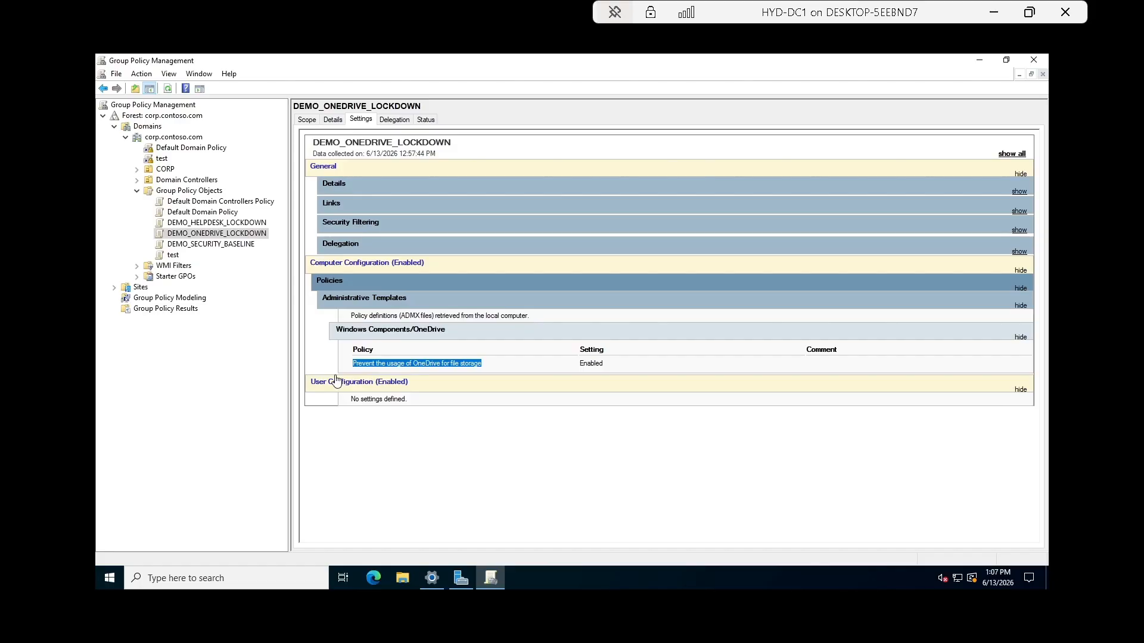
key(Down)
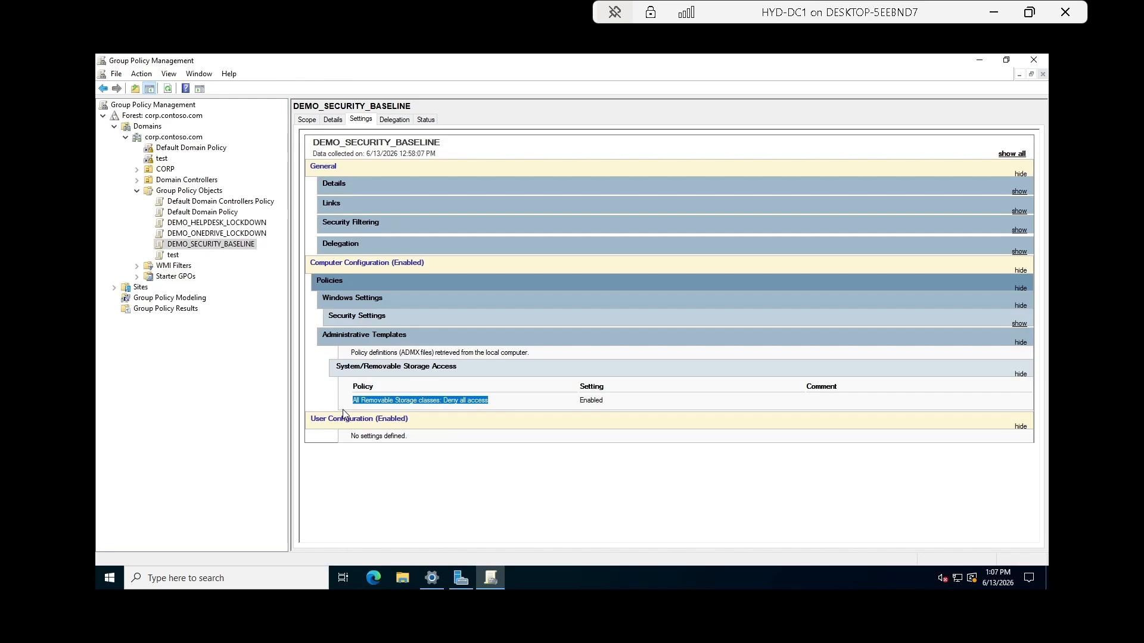
Save the DEMO_HELPDESK_LOCKDOWN policy report as an XML file in C:\TEMP\Intune Migration Policy
right_click(224, 223)
click(238, 299)
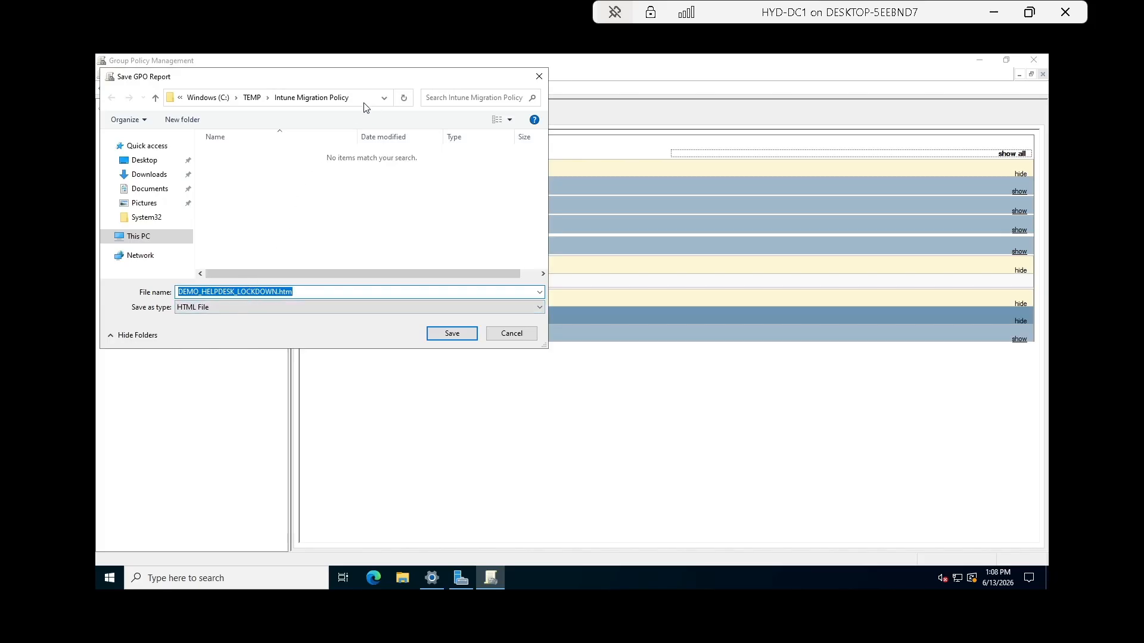
click(365, 103)
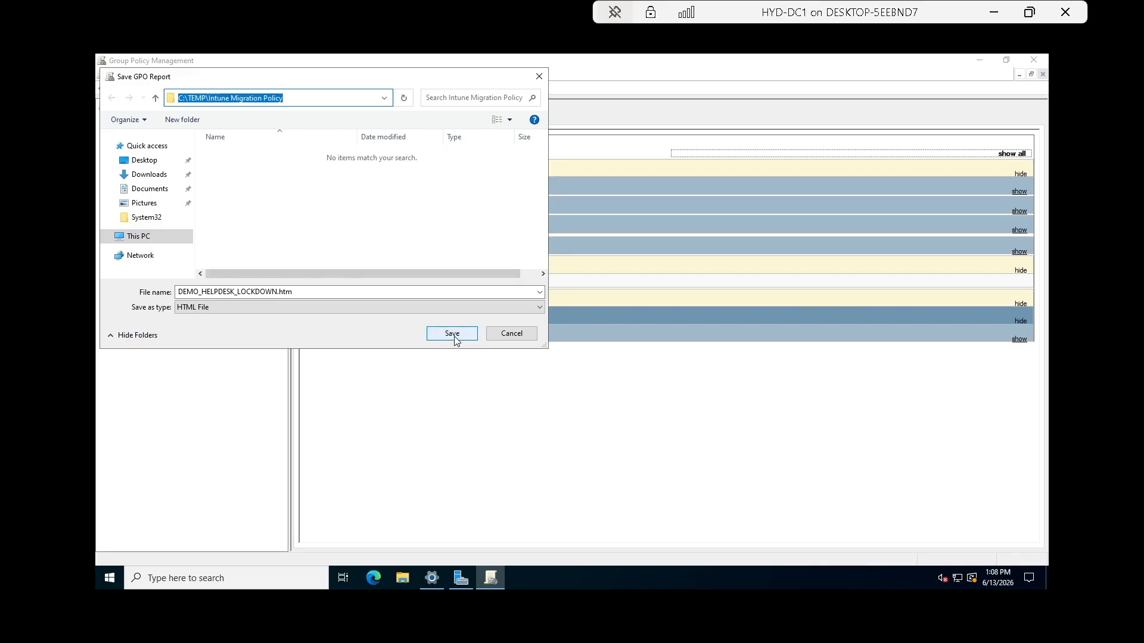
click(374, 306)
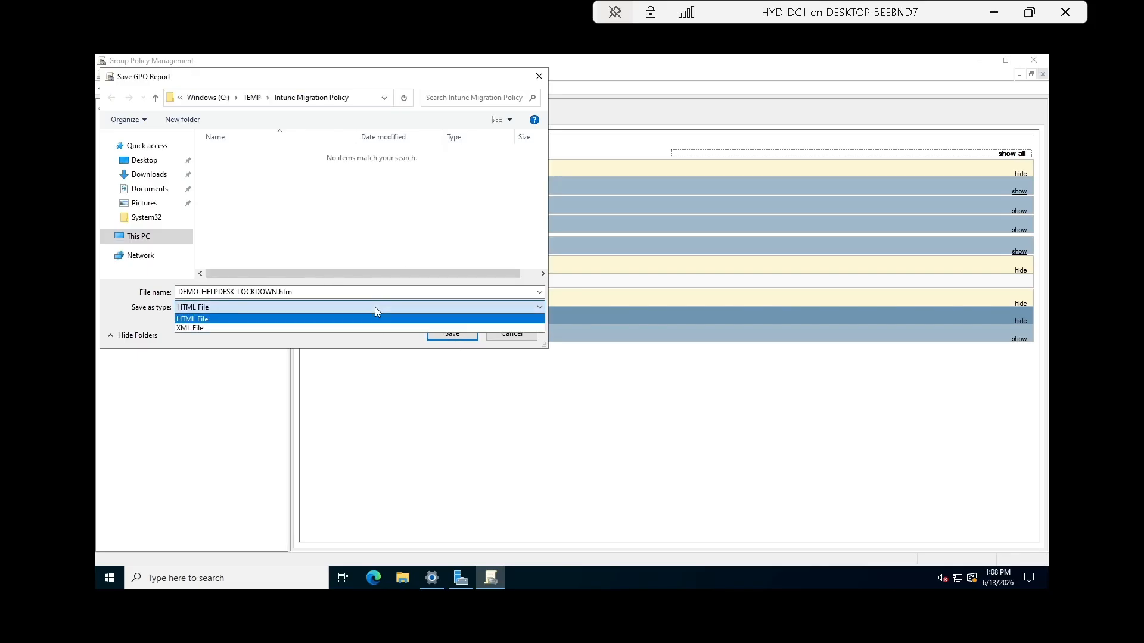
click(250, 329)
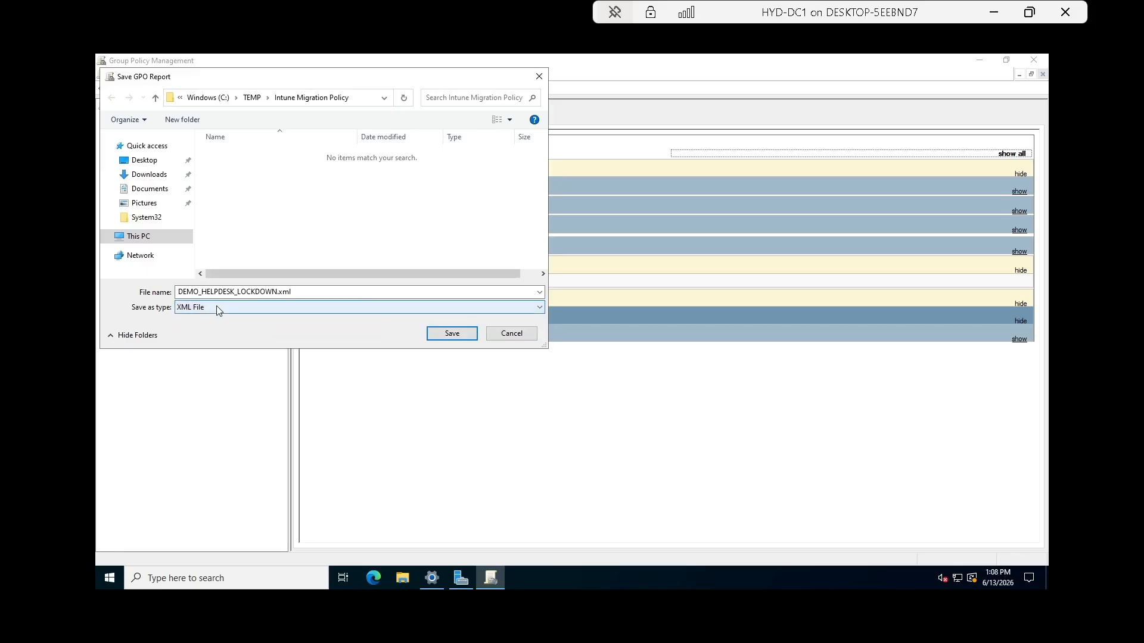
click(277, 293)
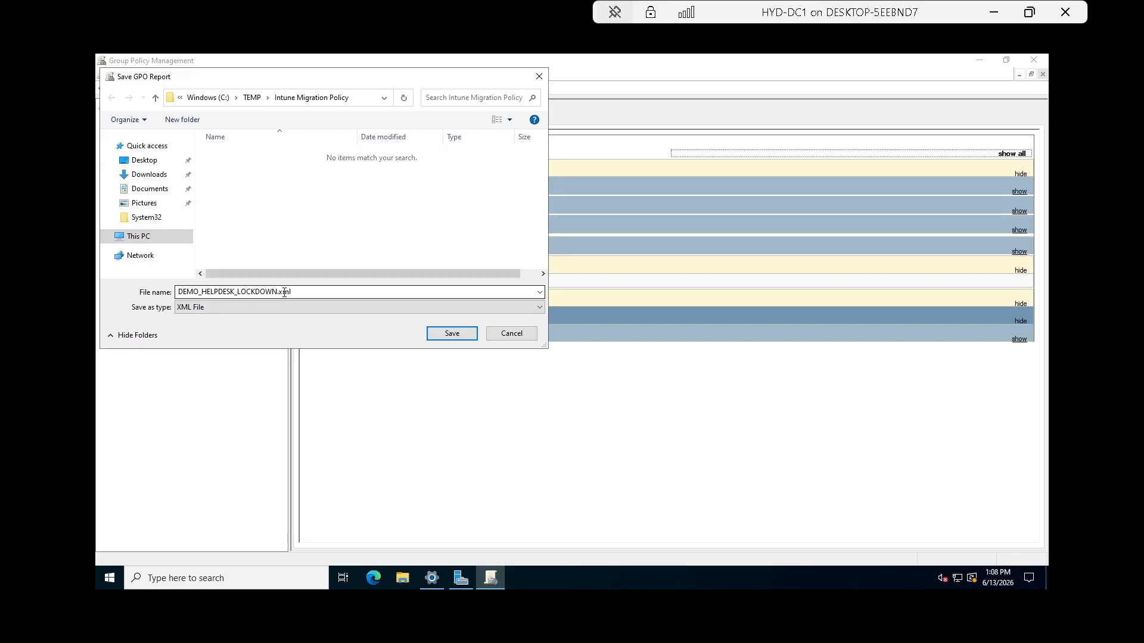
click(453, 333)
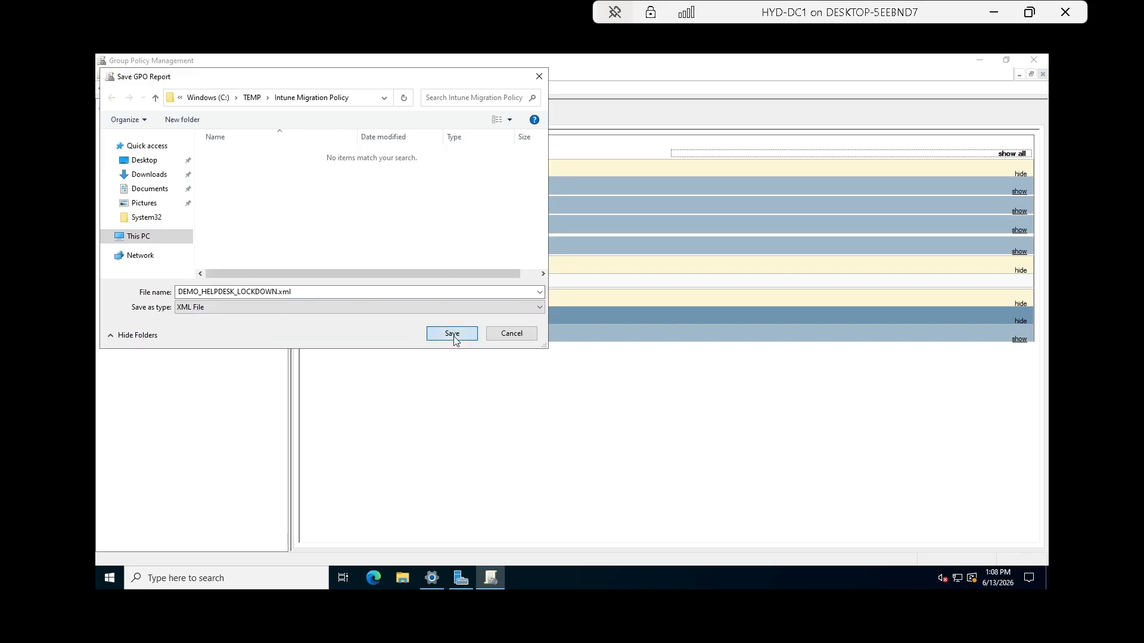
Save the DEMO_ONEDRIVE_LOCKDOWN policy report as an XML file in the Intune Migration Policy folder
click(218, 234)
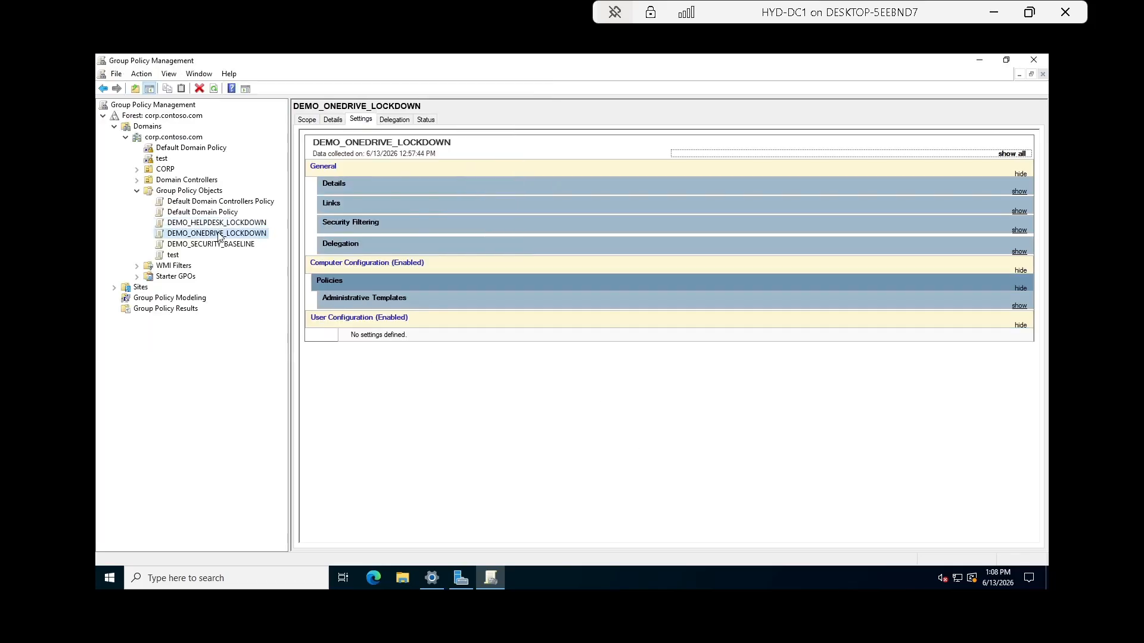
right_click(218, 235)
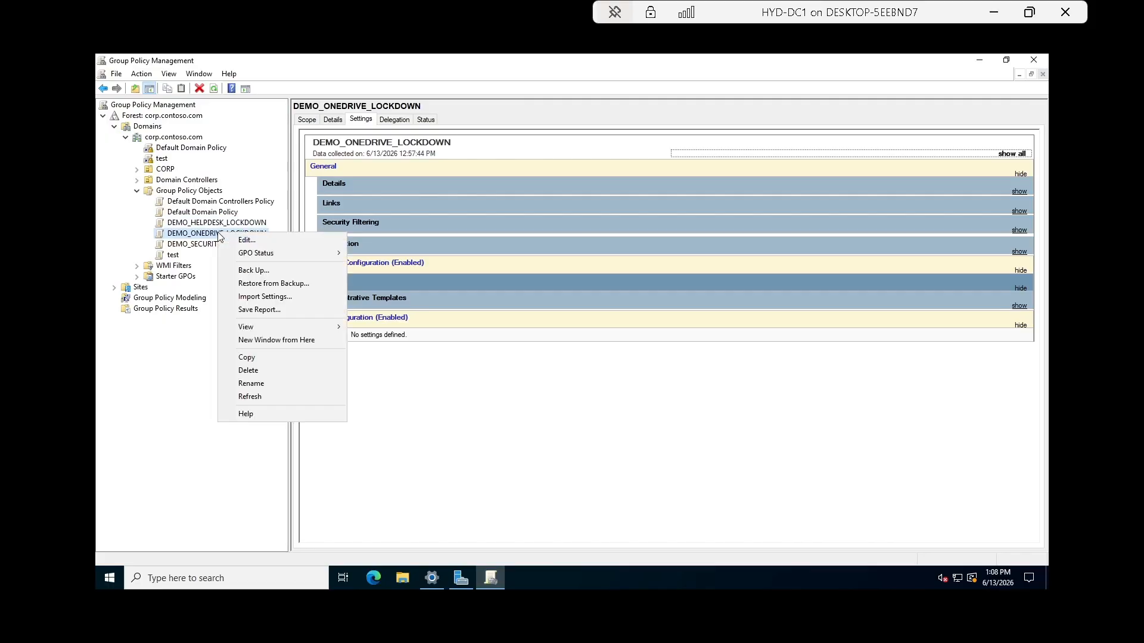
click(266, 310)
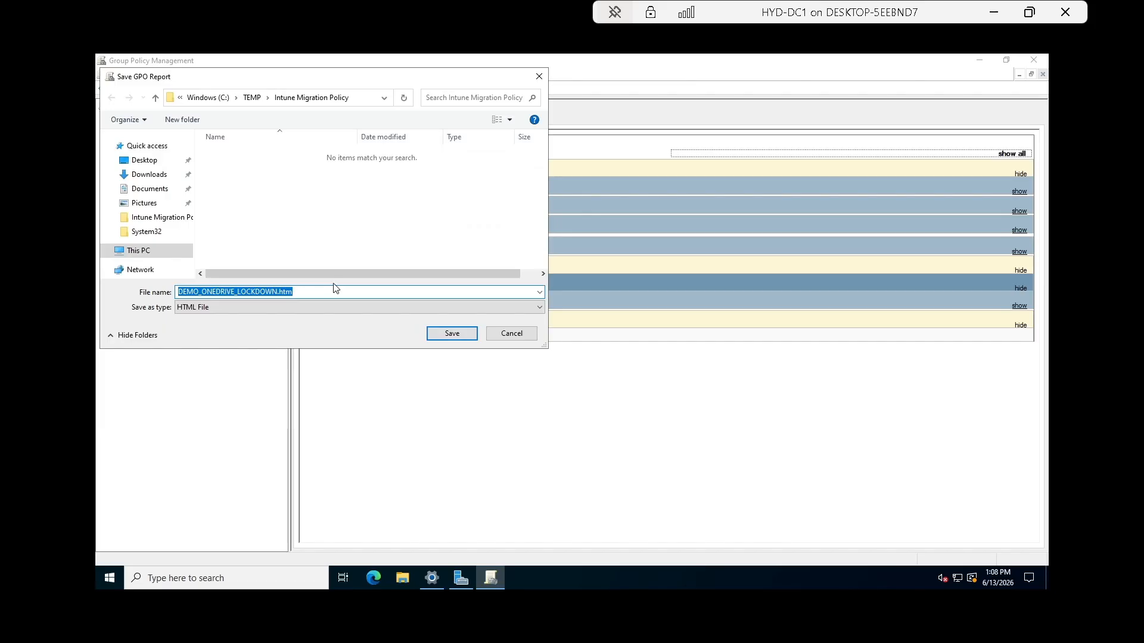
click(240, 302)
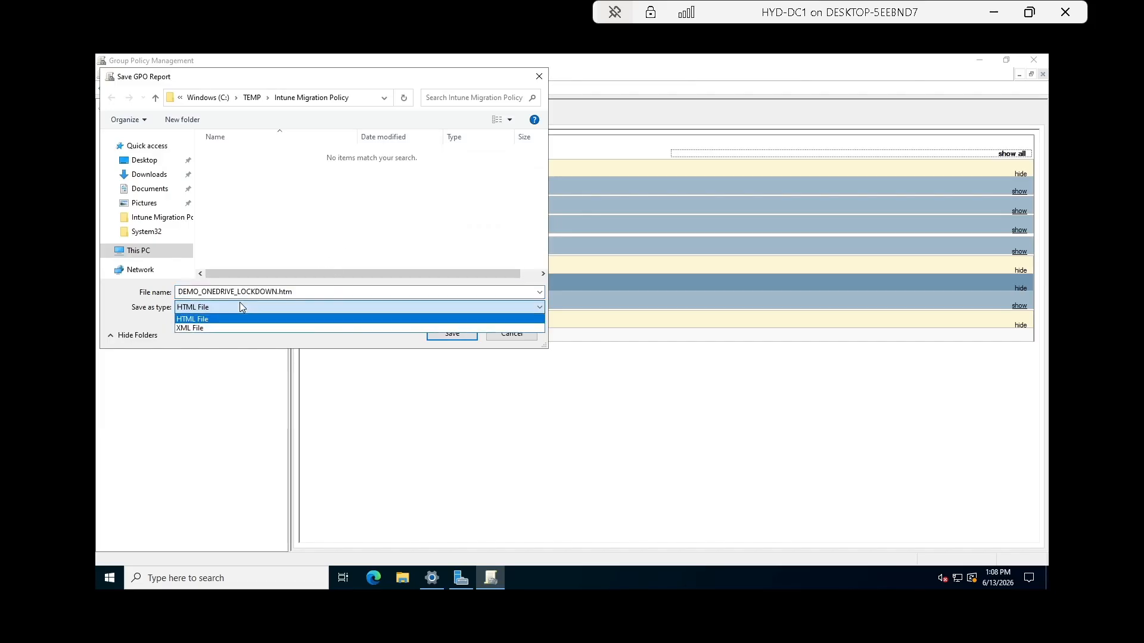
click(224, 329)
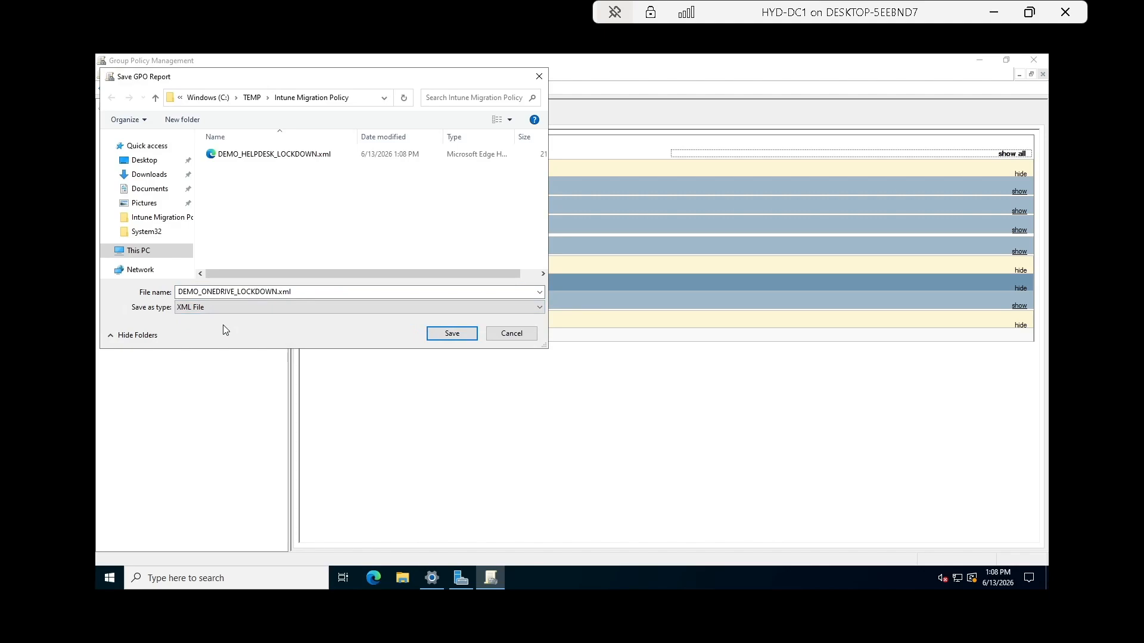
click(446, 334)
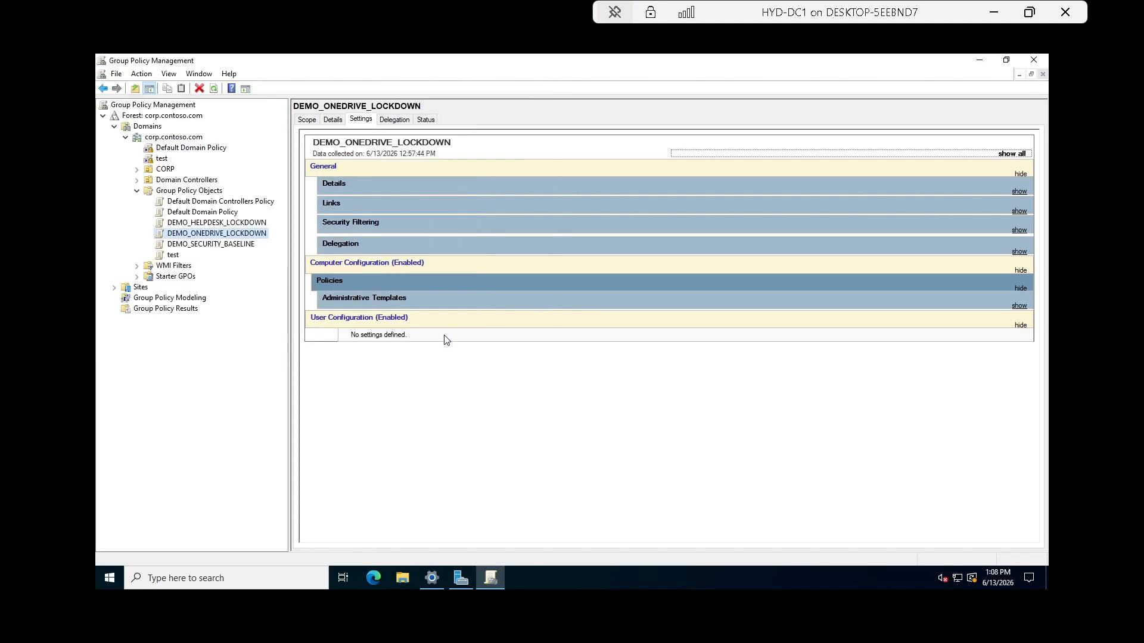
Save the DEMO_SECURITY_BASELINE policy report as an XML file in the Intune Migration Policy folder
click(226, 246)
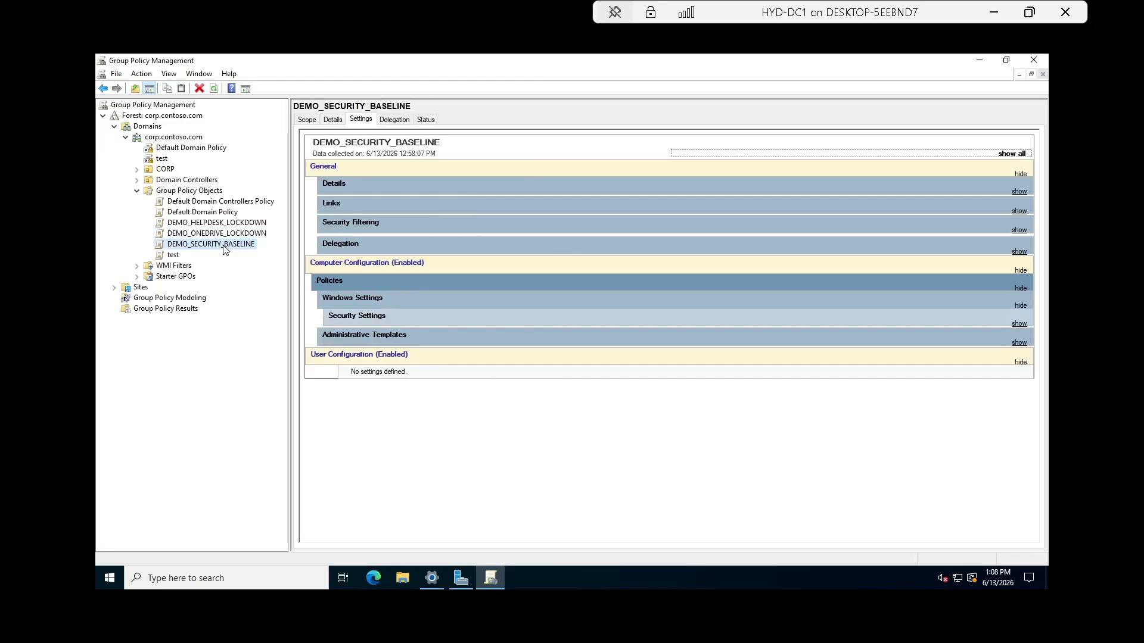
right_click(225, 250)
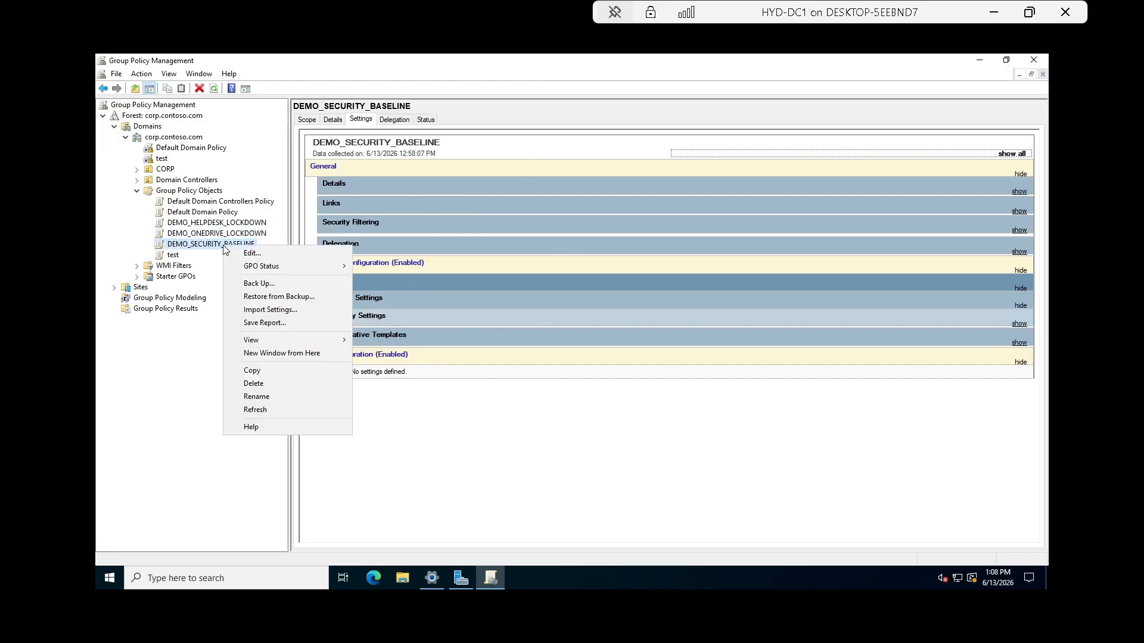
click(266, 323)
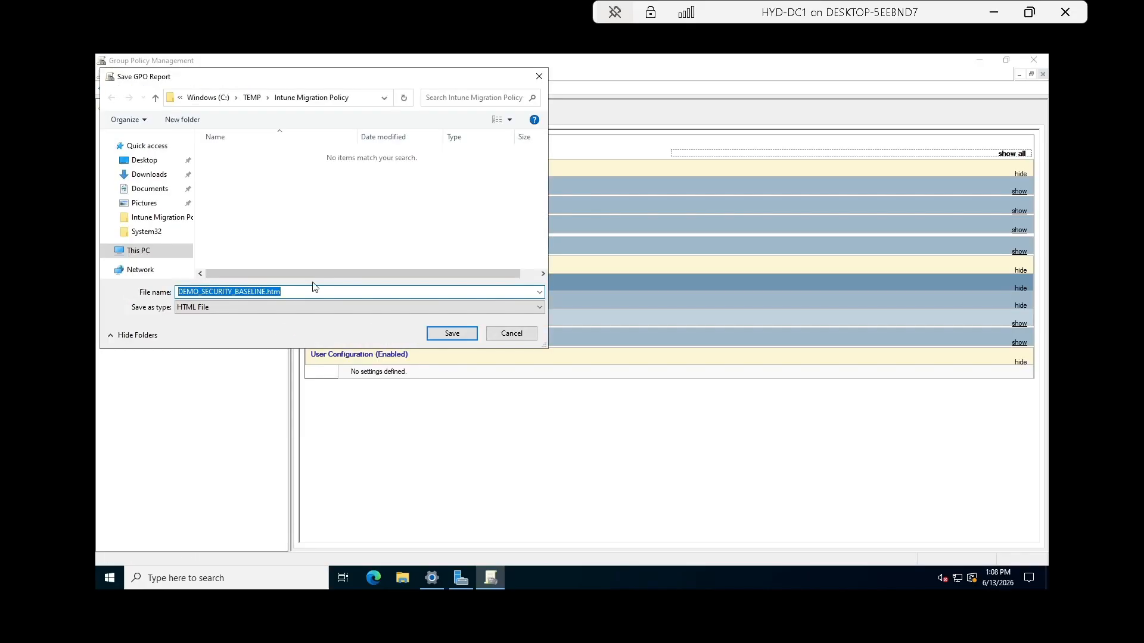
click(305, 307)
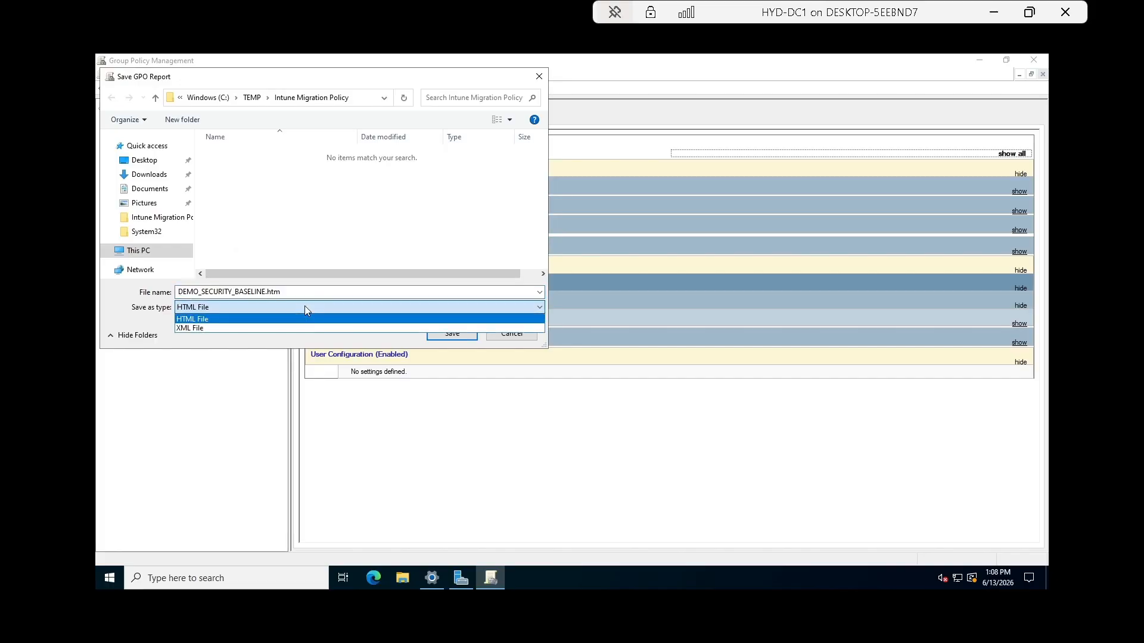
click(244, 328)
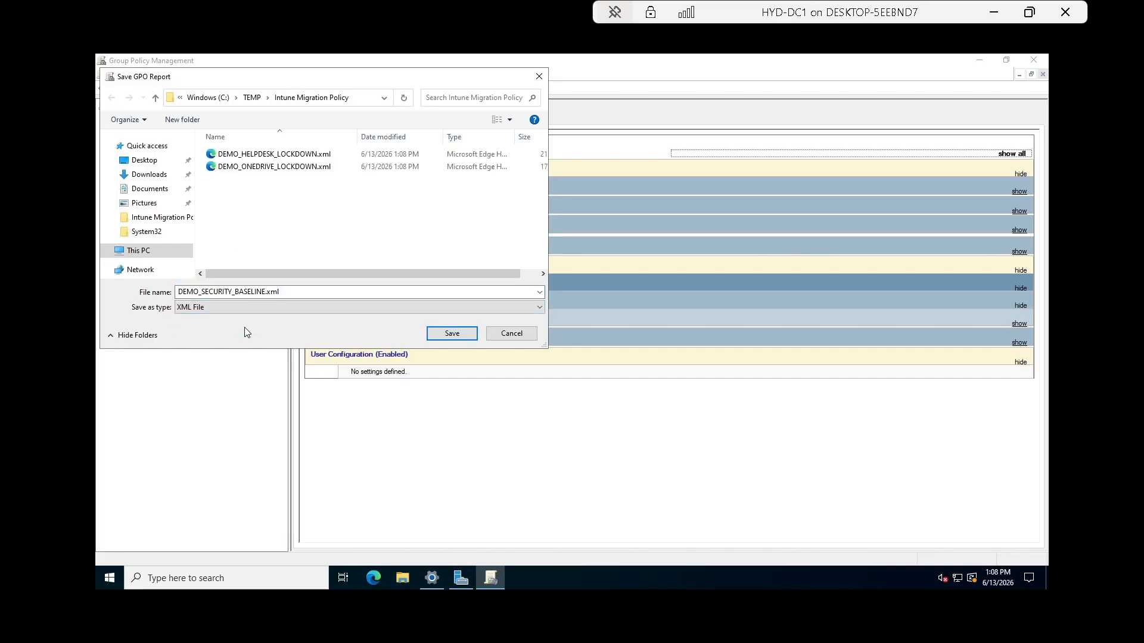
click(433, 330)
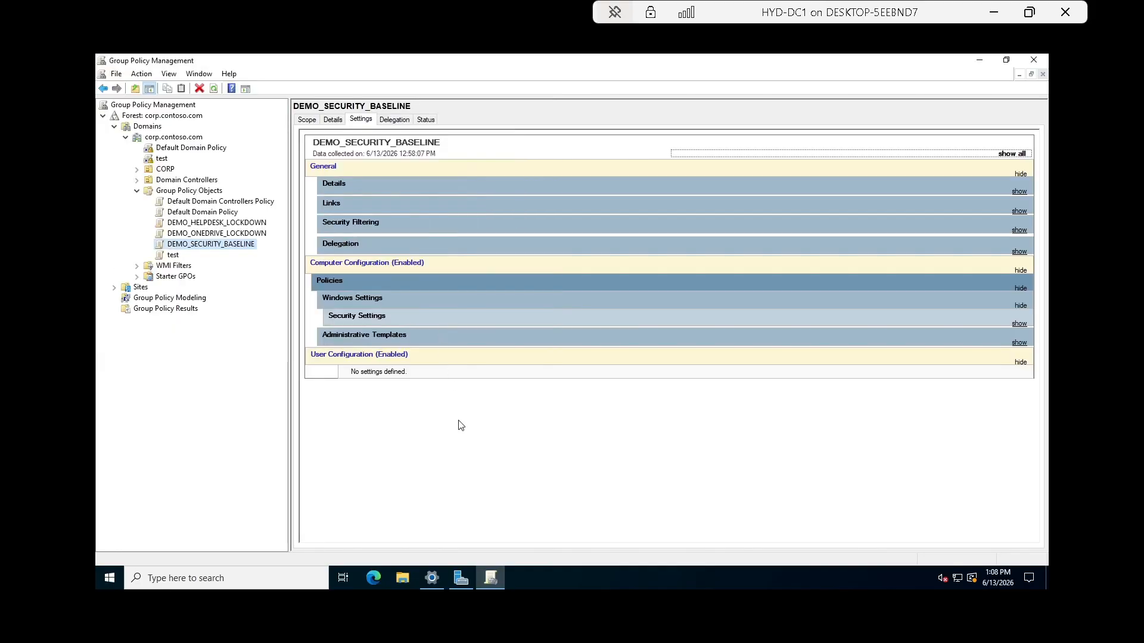
Switch to File Explorer and check the exported XML reports in C:\TEMP\Intune Migration Policy
click(403, 587)
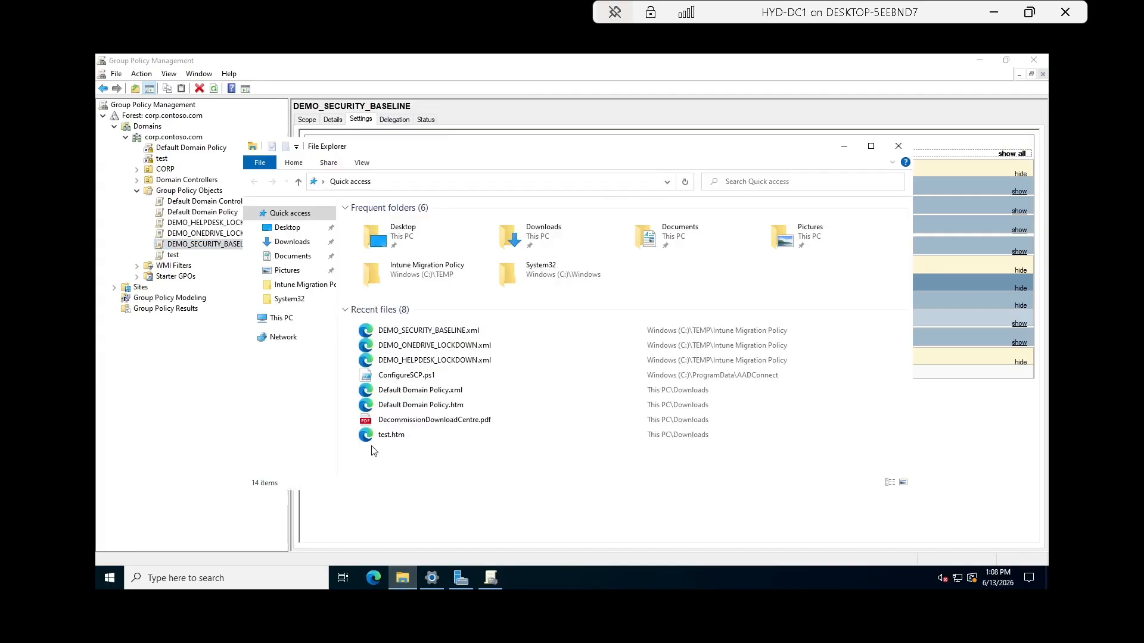
click(280, 317)
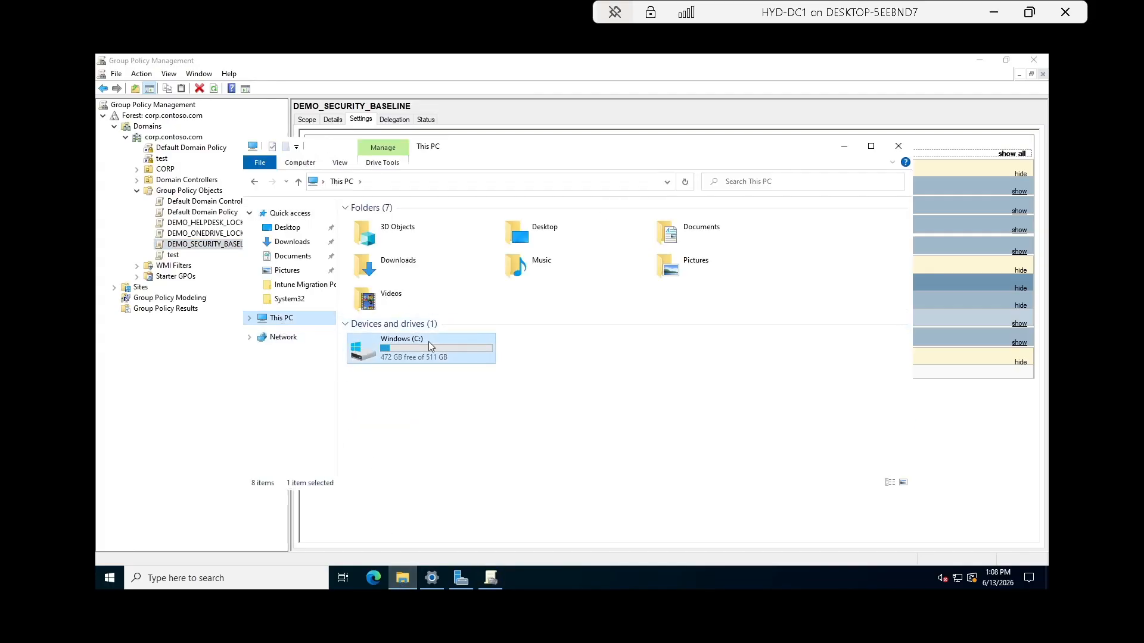
double_click(428, 341)
double_click(380, 315)
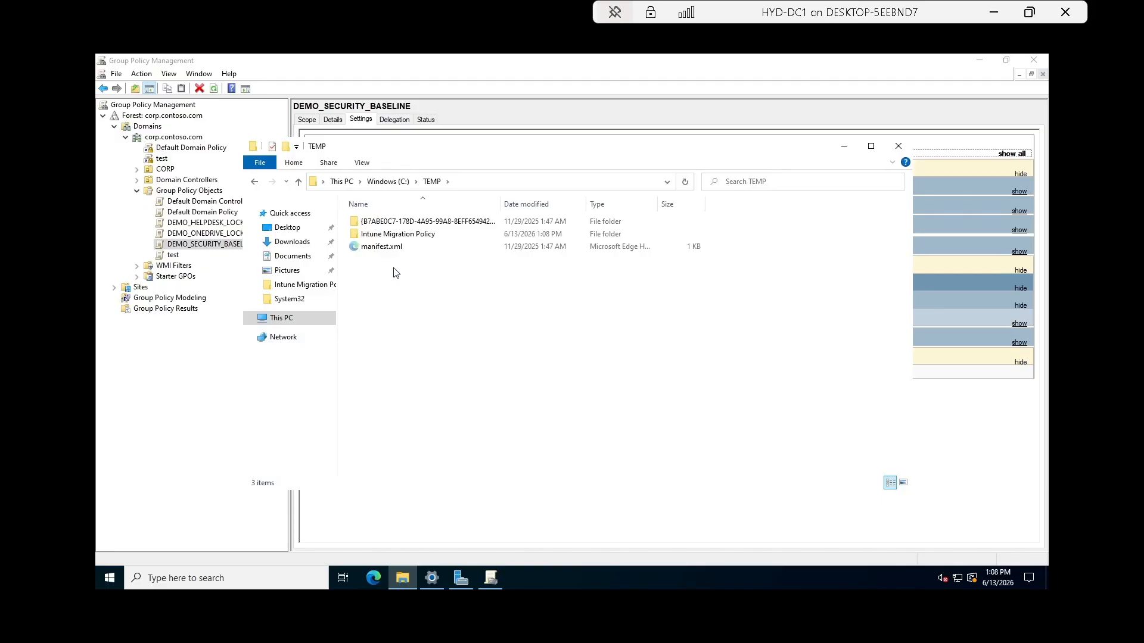
double_click(407, 237)
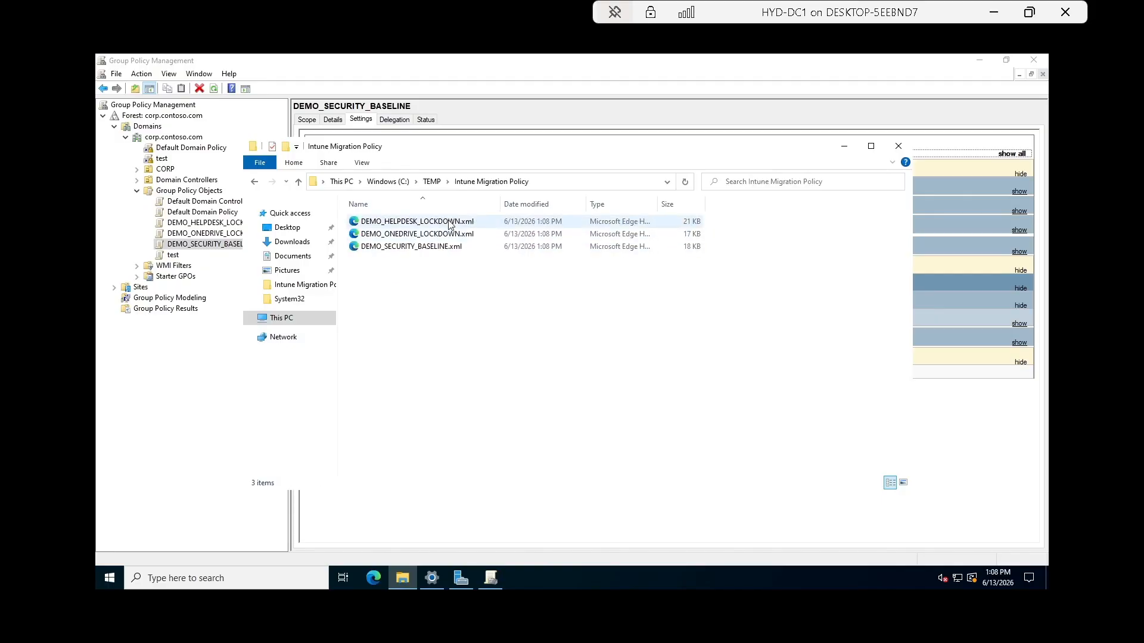
click(438, 224)
click(453, 236)
click(448, 248)
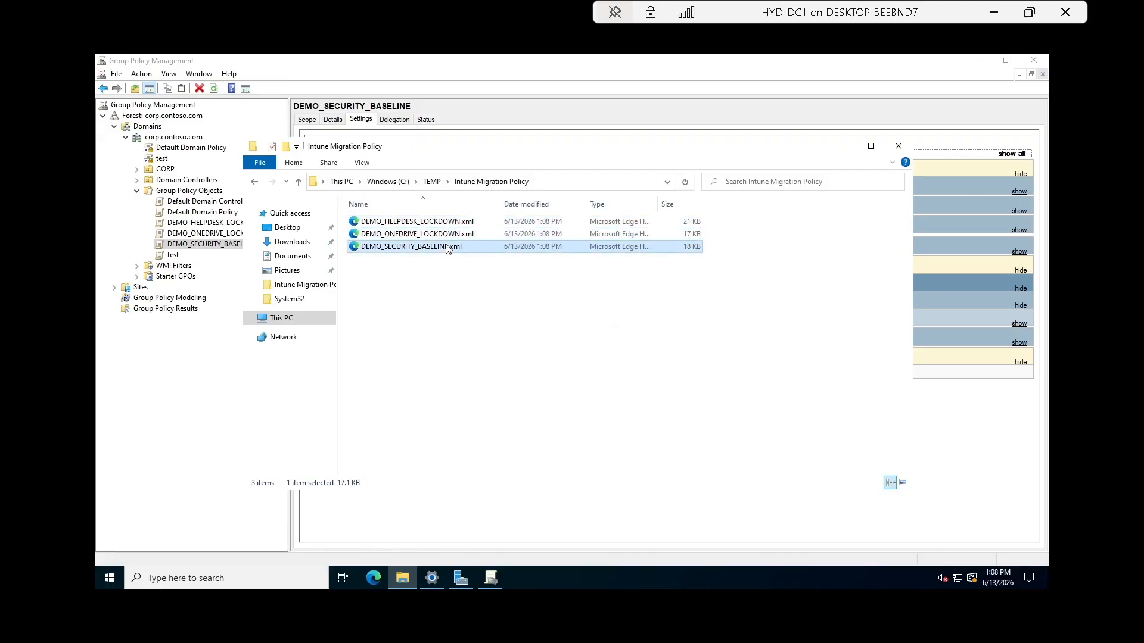
Open DEMO_HELPDESK_LOCKDOWN.xml for editing in Notepad, examine its policy entries through to the end, and close the file
click(454, 222)
right_click(454, 223)
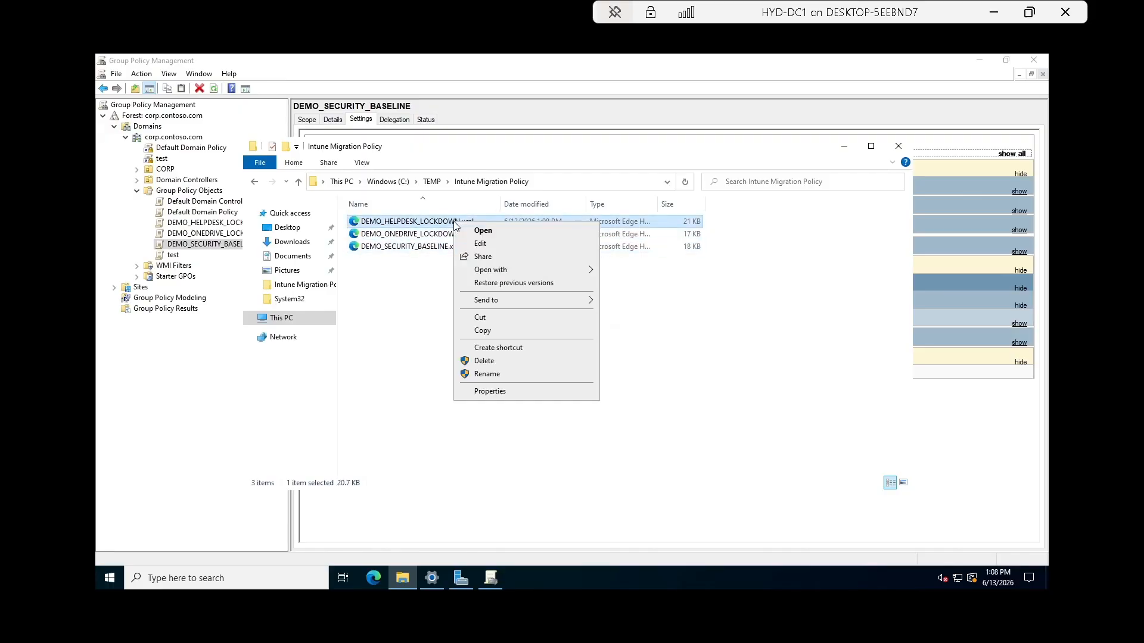
click(480, 244)
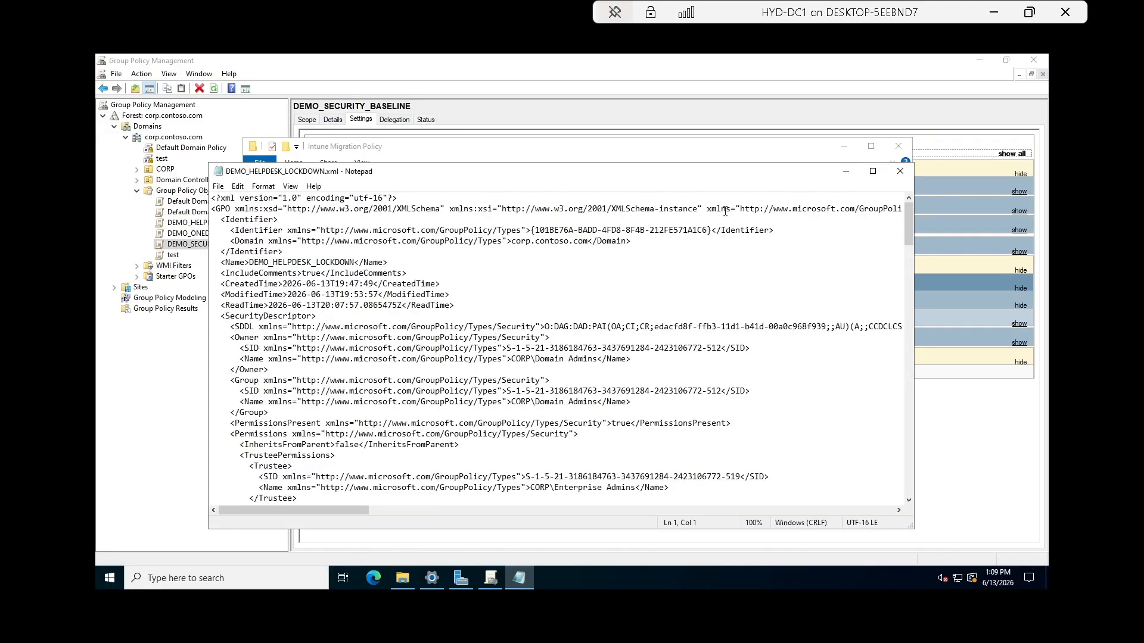
click(872, 171)
scroll(646, 278, down, 5)
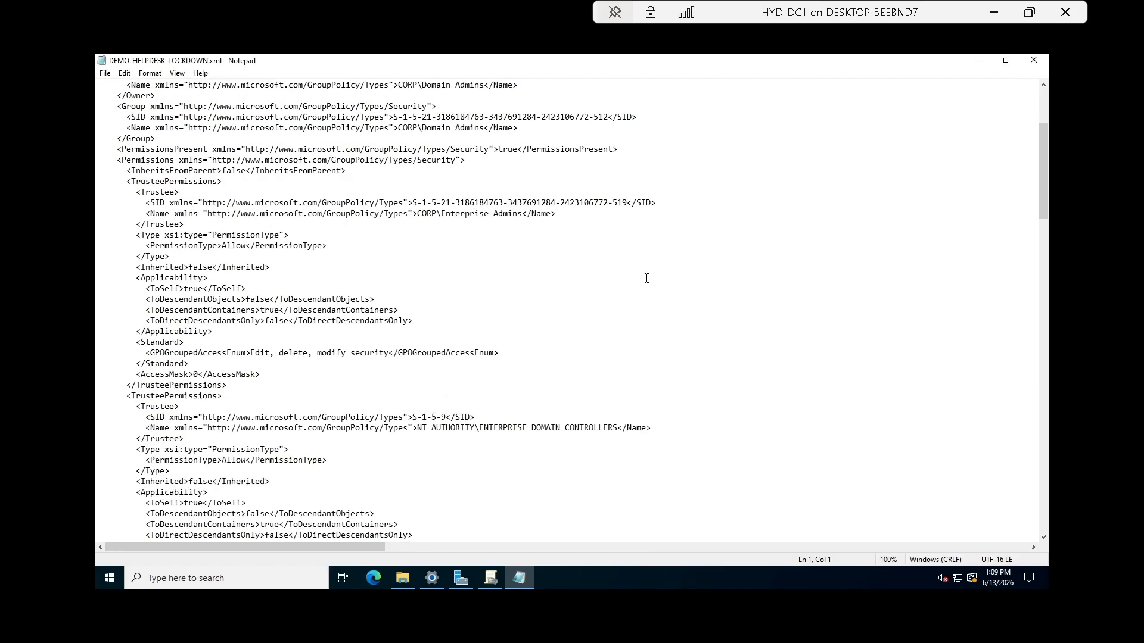
scroll(646, 278, down, 20)
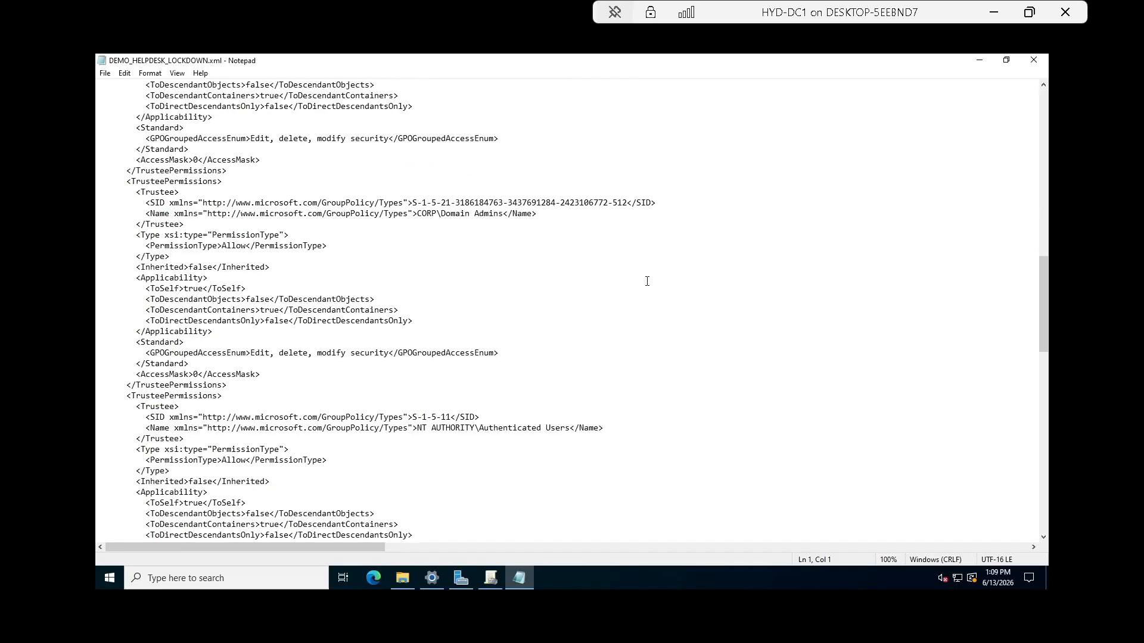
scroll(646, 281, down, 20)
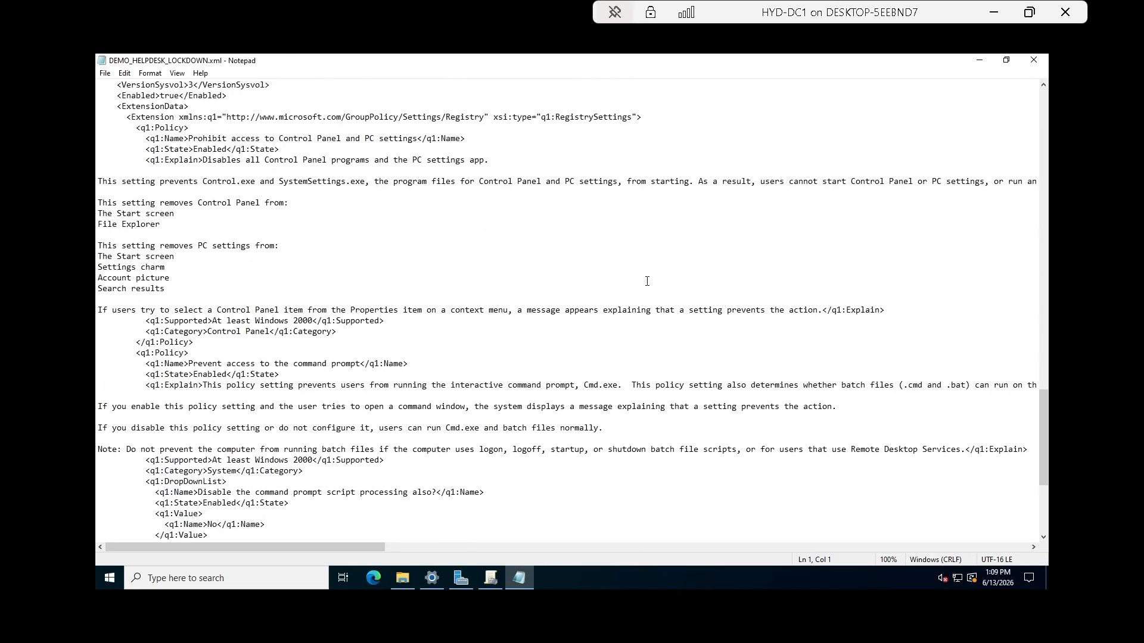
scroll(647, 280, down, 5)
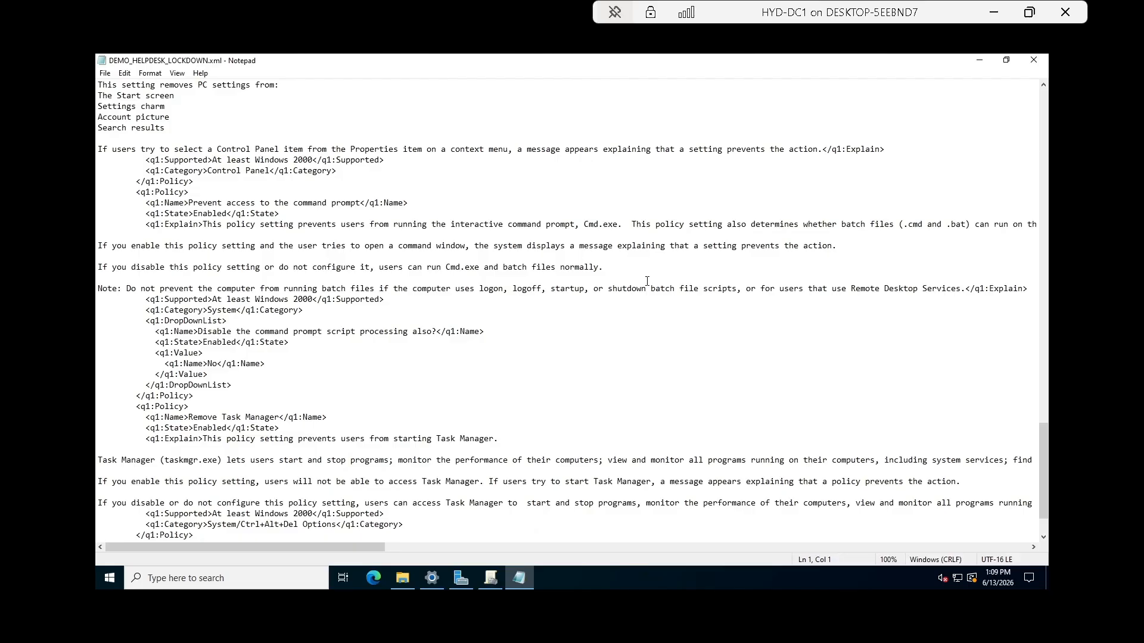
scroll(647, 280, down, 2)
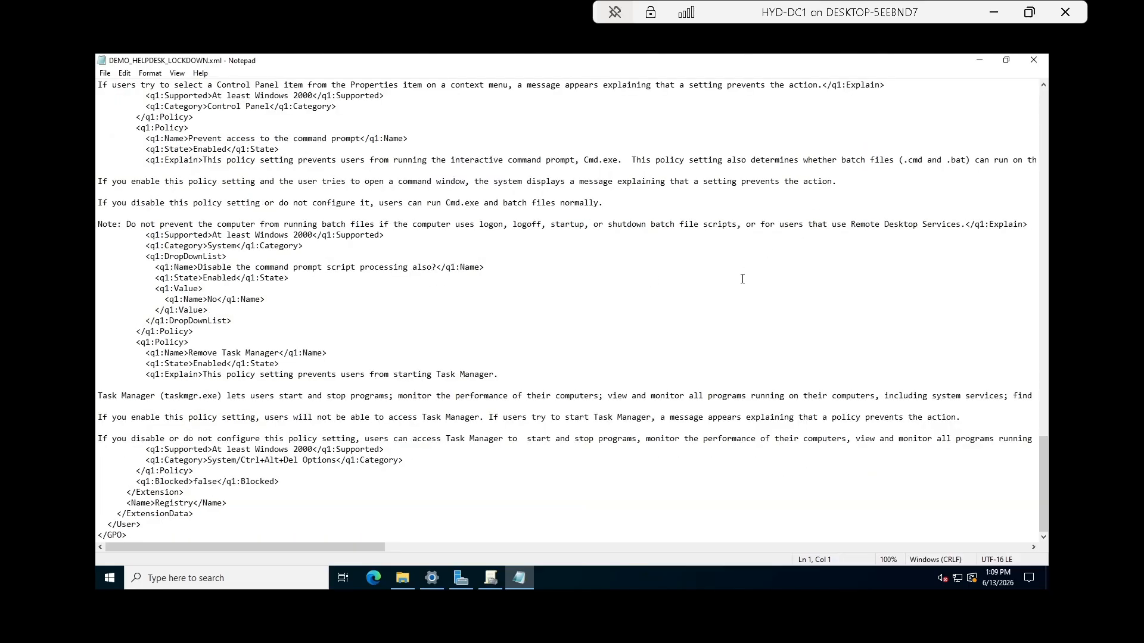
click(1033, 60)
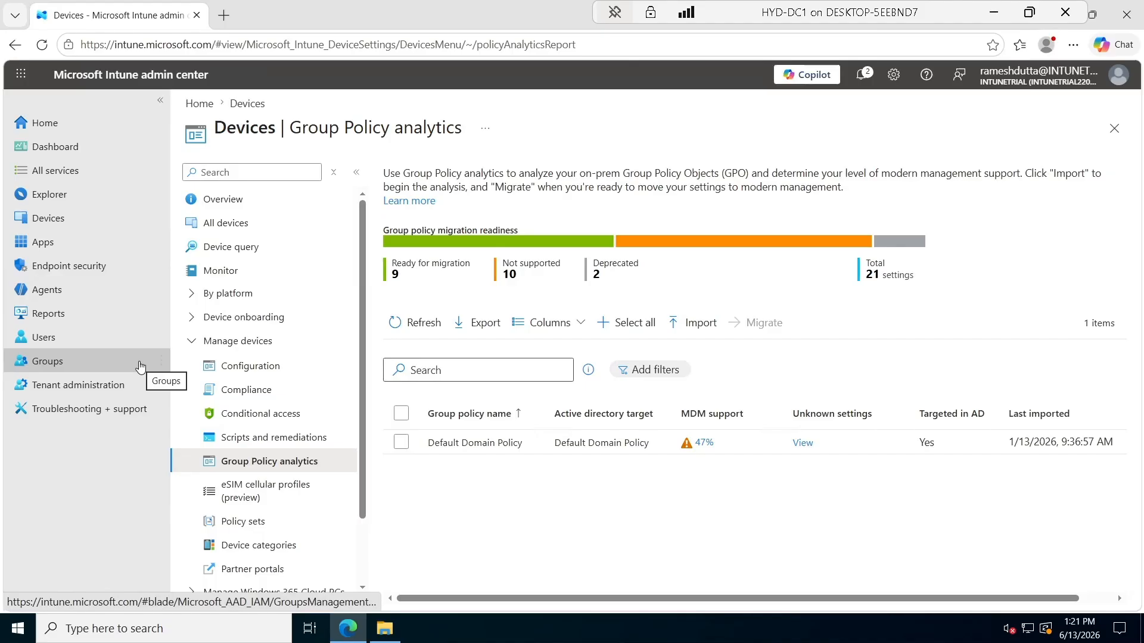
Start a Group Policy Object import and choose DEMO_HELPDESK_LOCKDOWN.xml, DEMO_ONEDRIVE_LOCKDOWN.xml and DEMO_SECURITY_BASELINE.xml from C:\TEMP\Intune Migration Policy
click(703, 323)
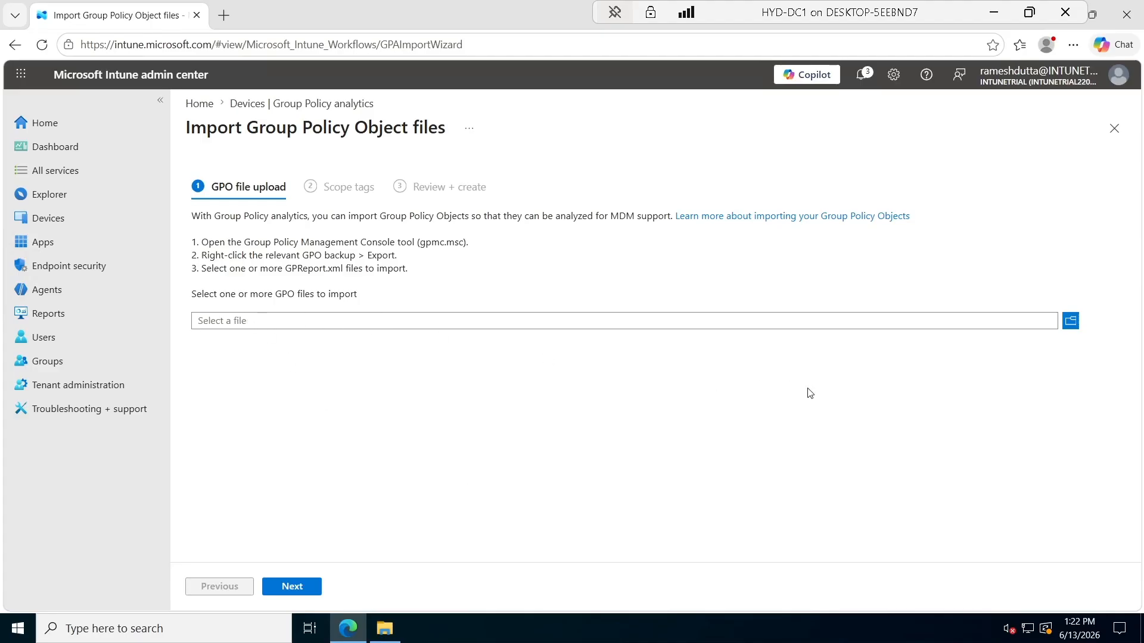
click(1071, 322)
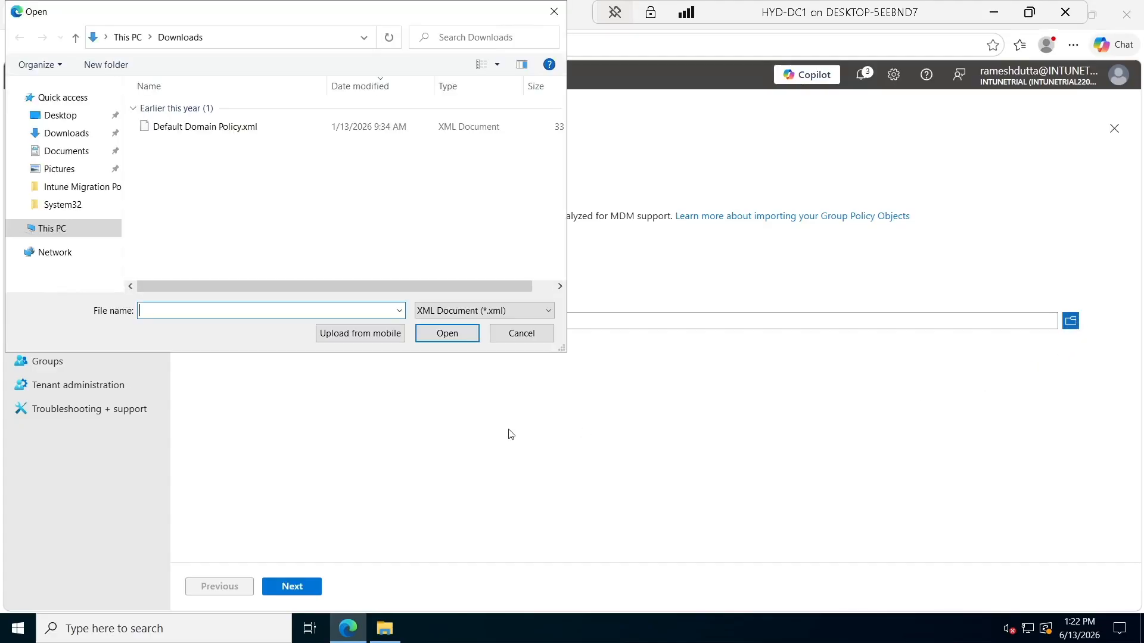
click(70, 230)
scroll(365, 222, down, 2)
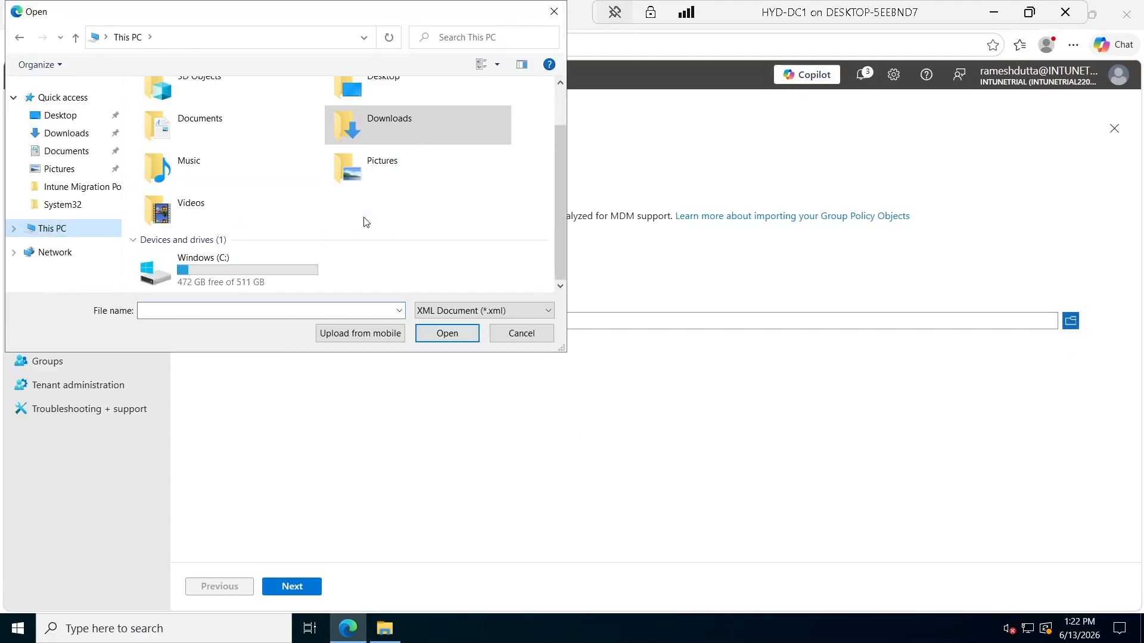
double_click(273, 260)
double_click(184, 221)
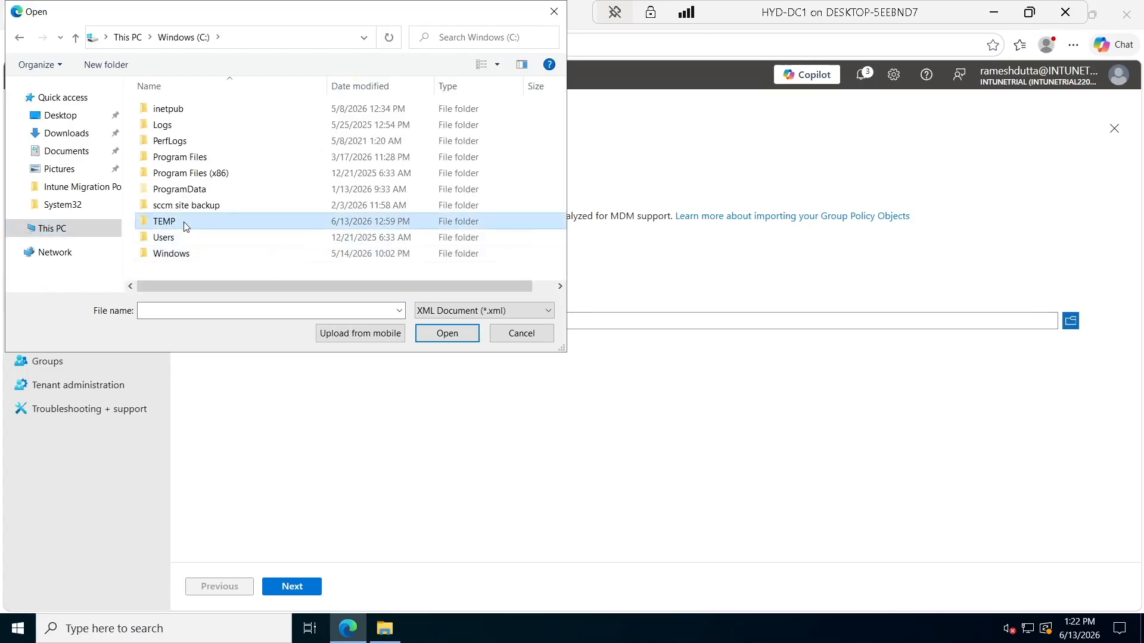
double_click(205, 124)
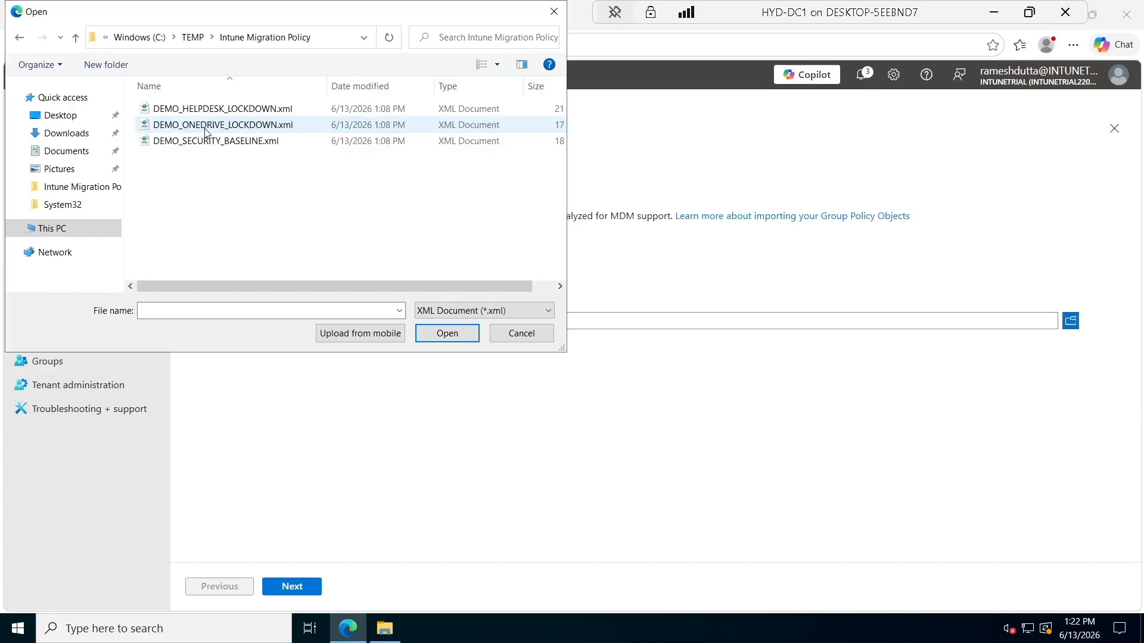
click(213, 143)
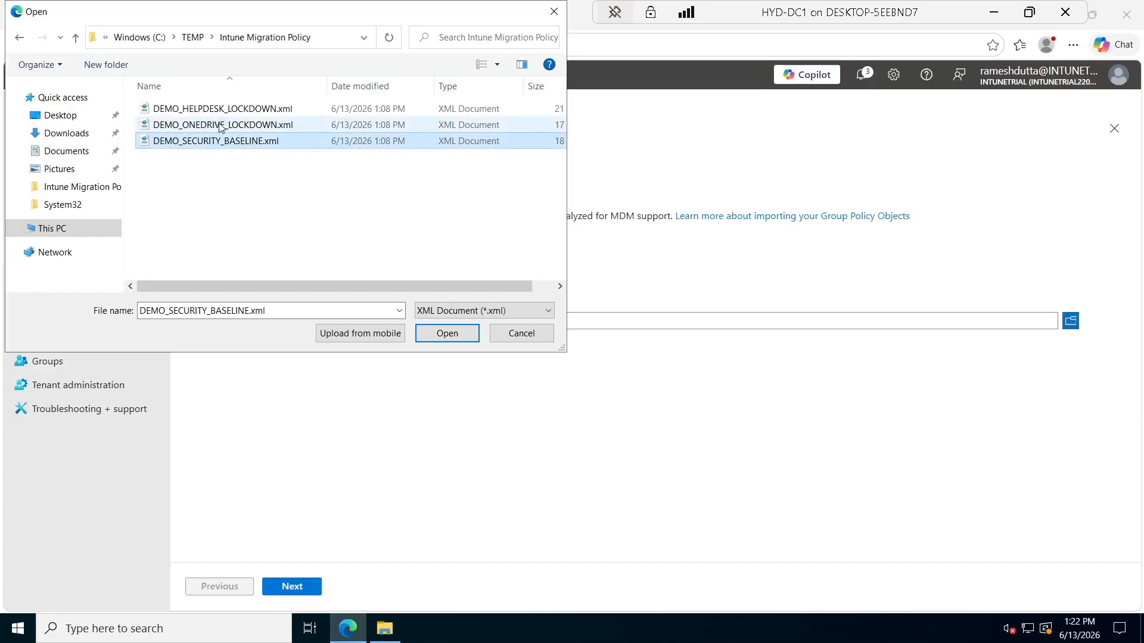
shift+click(217, 125)
shift+click(230, 110)
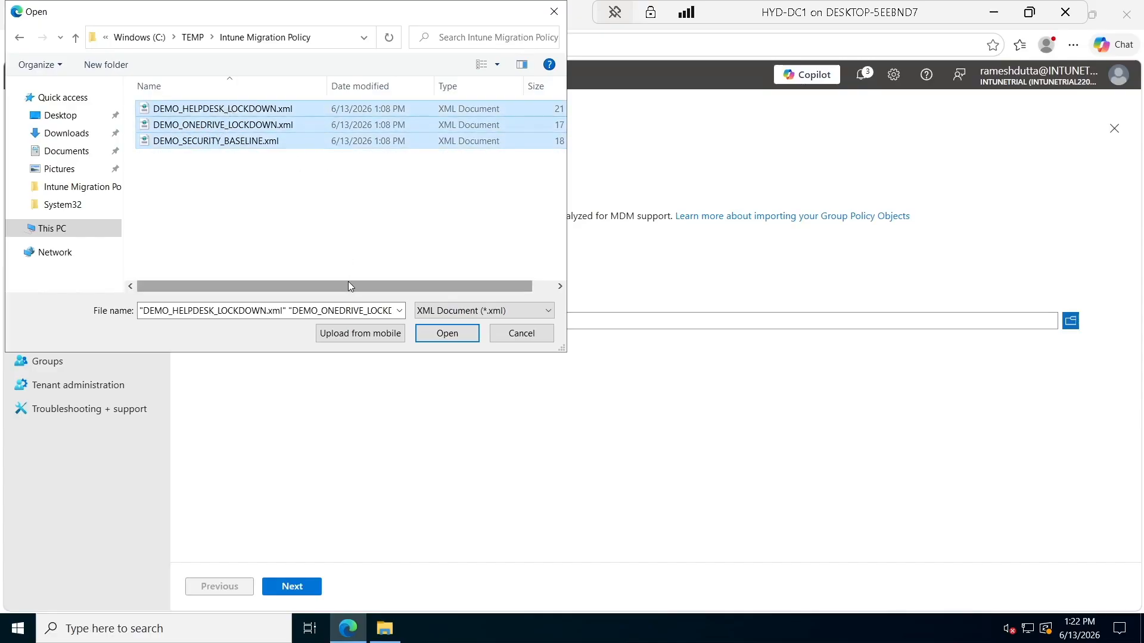
mouse_move(349, 284)
mouse_down()
mouse_move(516, 289)
mouse_move(334, 297)
mouse_up()
click(447, 334)
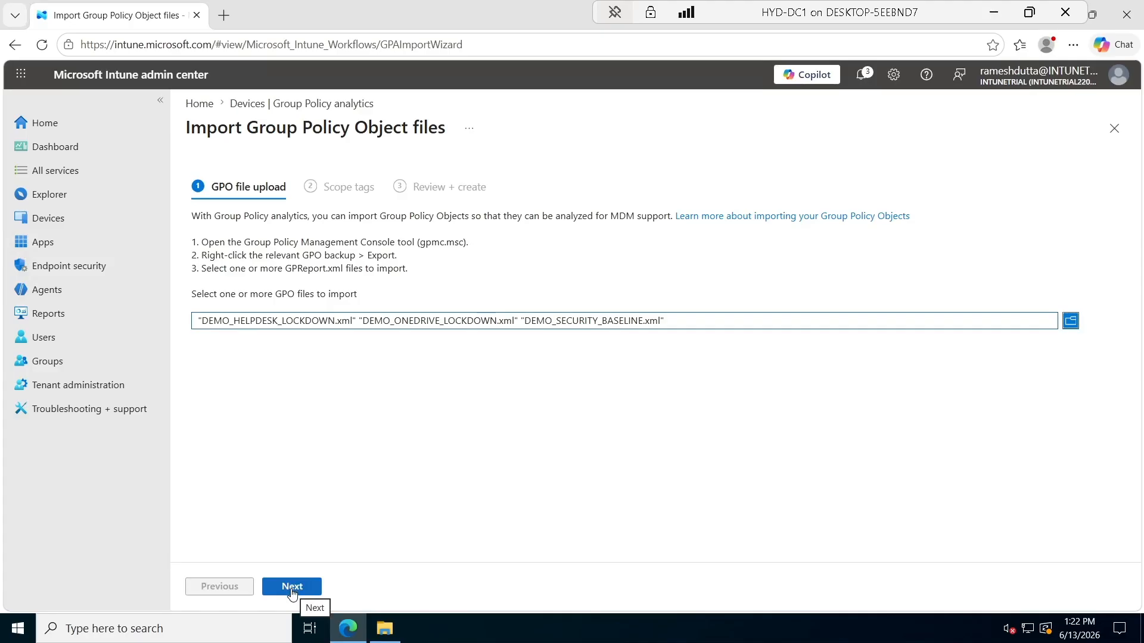
Keep the Default scope tag and create the import of the three policy files
click(292, 588)
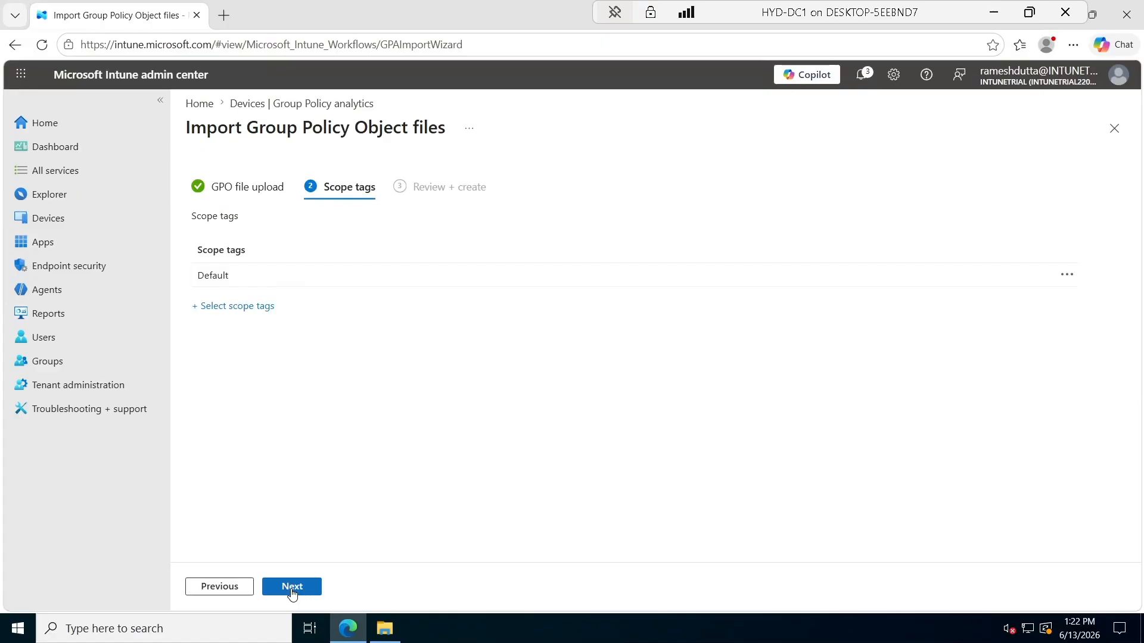
click(292, 587)
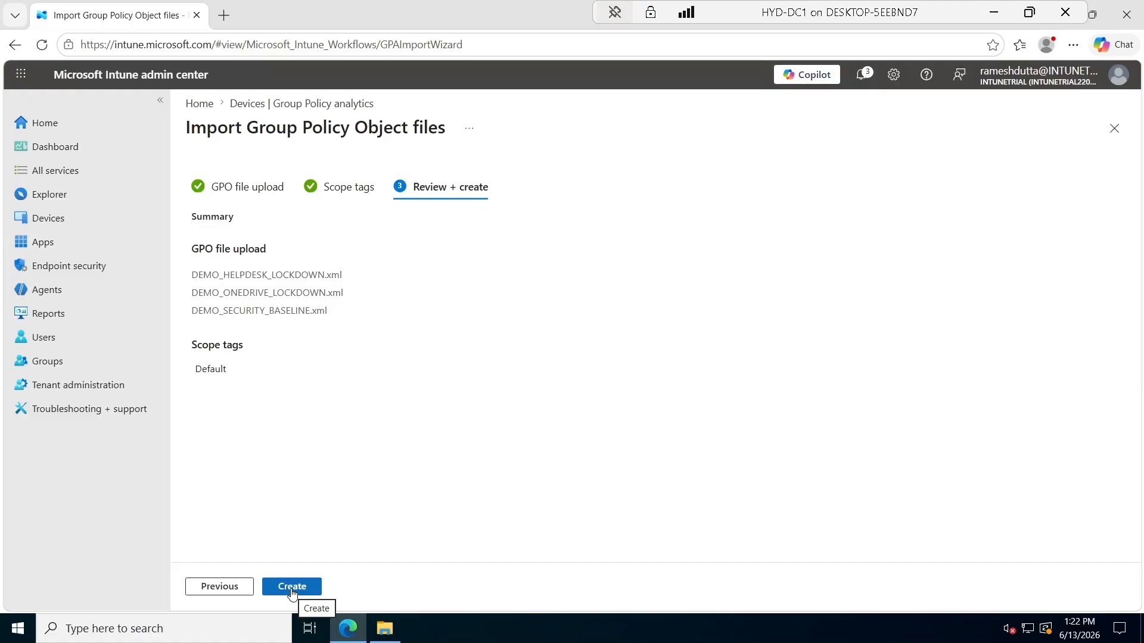
click(291, 587)
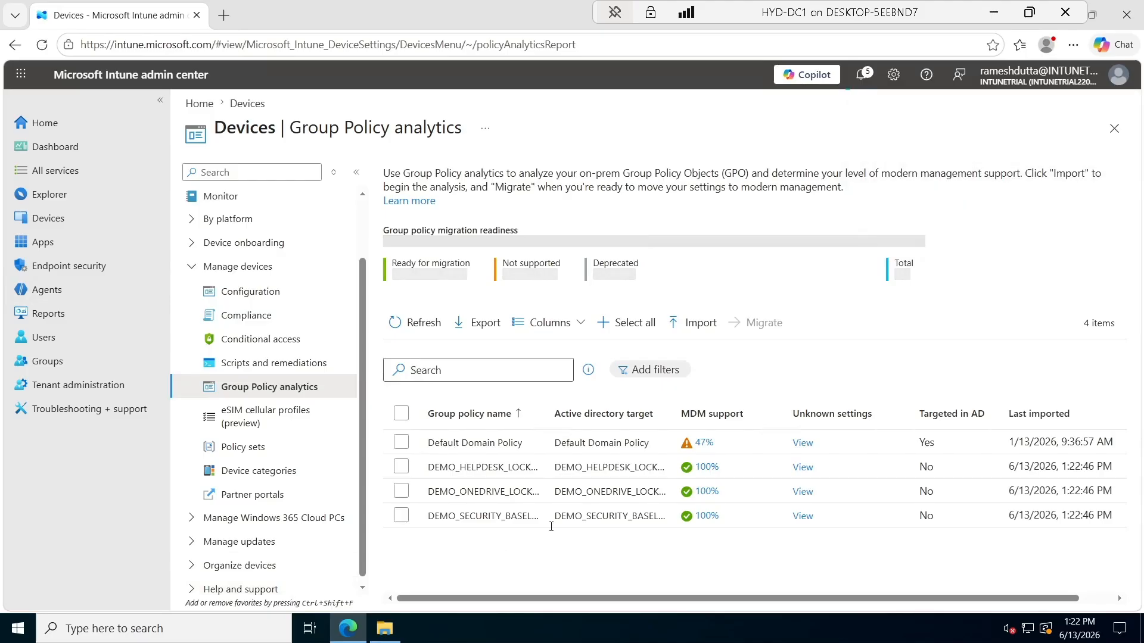
Widen the Group policy name column and select DEMO_HELPDESK_LOCKDOWN, DEMO_ONEDRIVE_LOCKDOWN and DEMO_SECURITY_BASELINE
drag(548, 411, 656, 408)
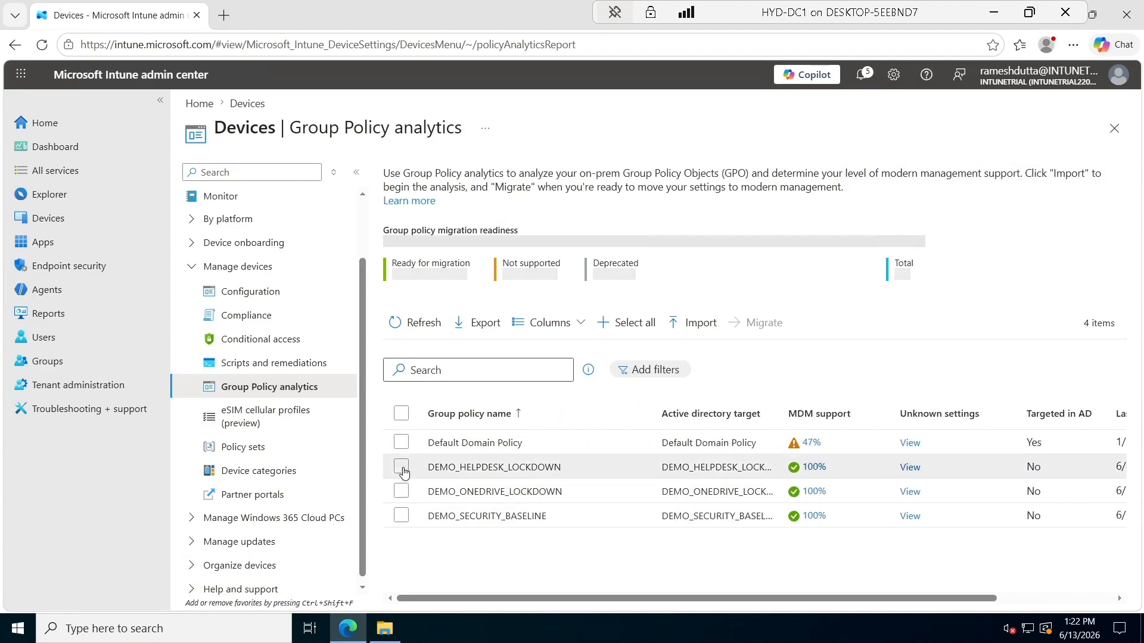
click(401, 467)
click(401, 491)
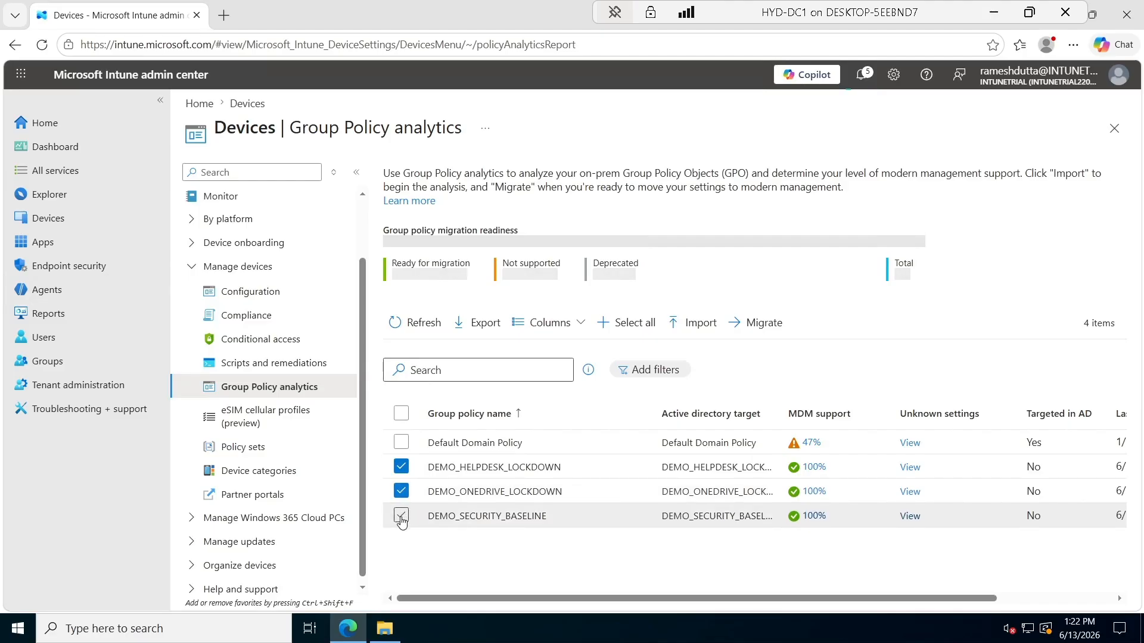
click(401, 516)
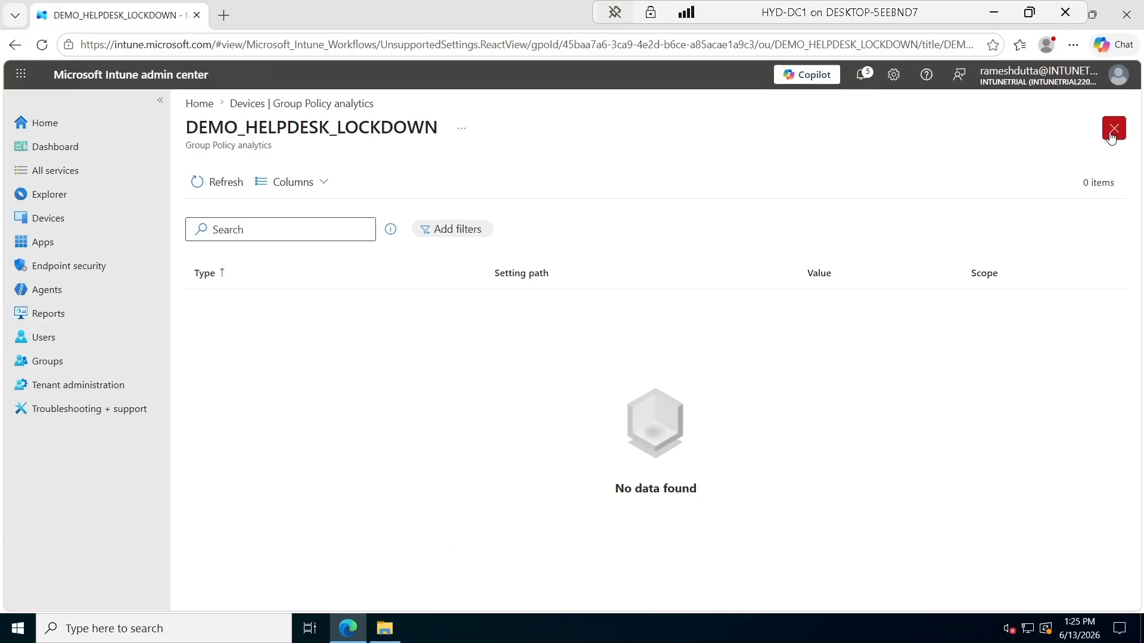
Close the unknown settings of DEMO_HELPDESK_LOCKDOWN and check those of DEMO_ONEDRIVE_LOCKDOWN and DEMO_SECURITY_BASELINE
click(1110, 128)
click(911, 495)
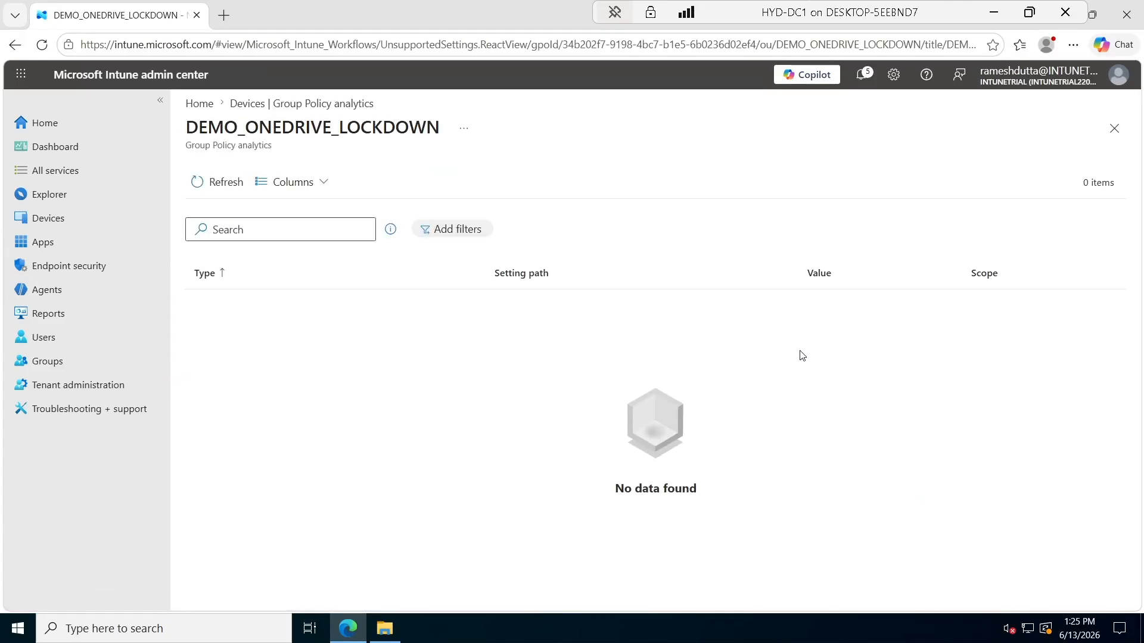
click(1114, 128)
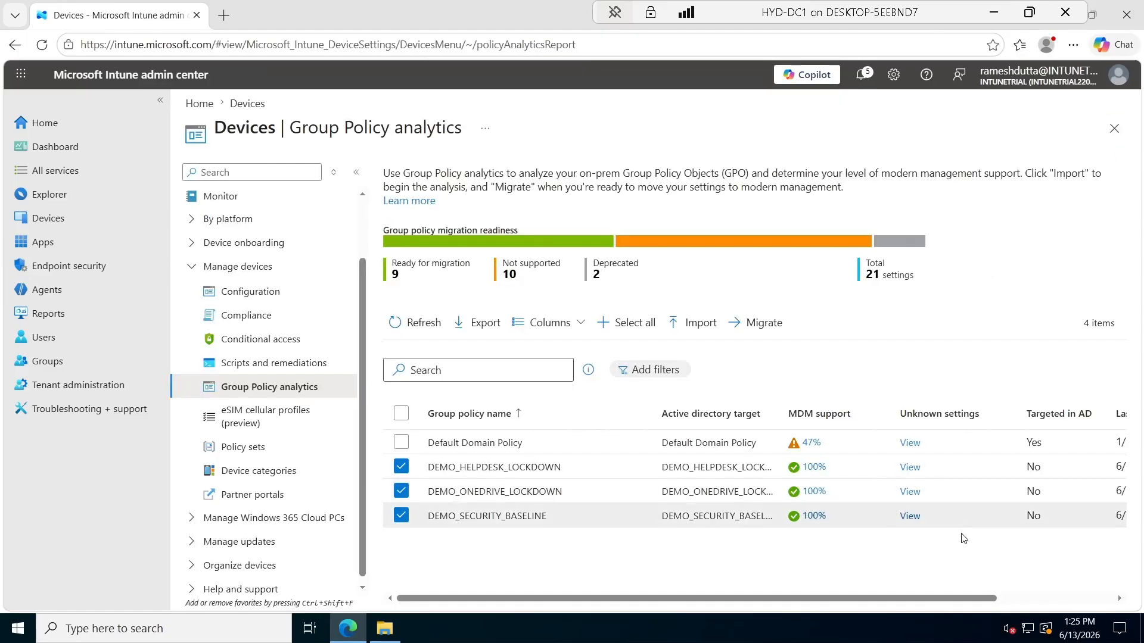
click(909, 518)
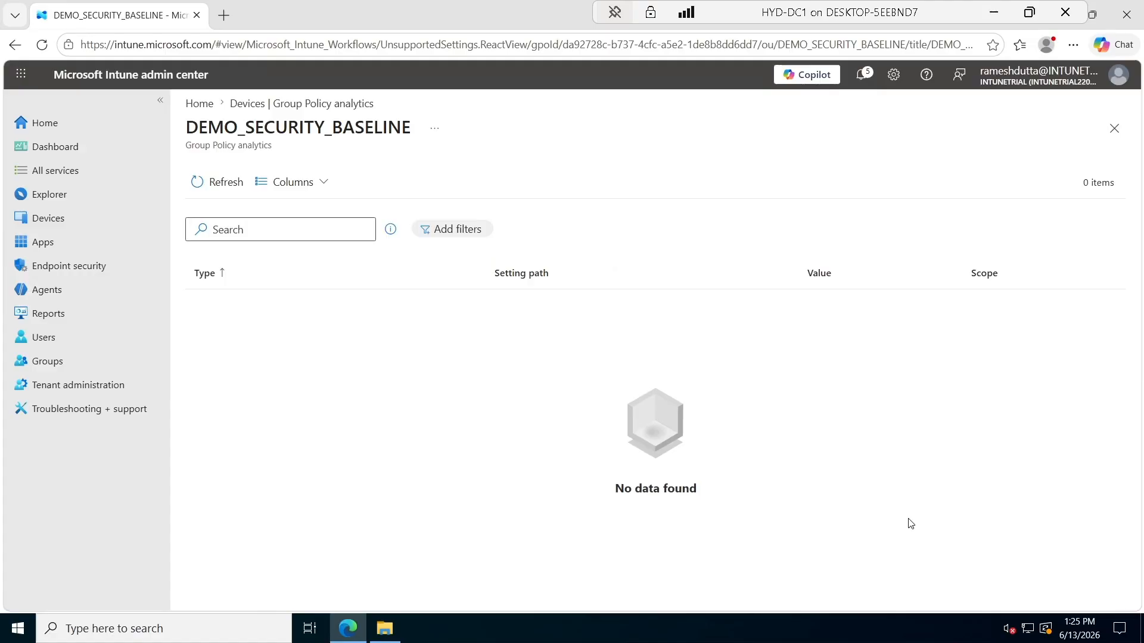
click(1113, 128)
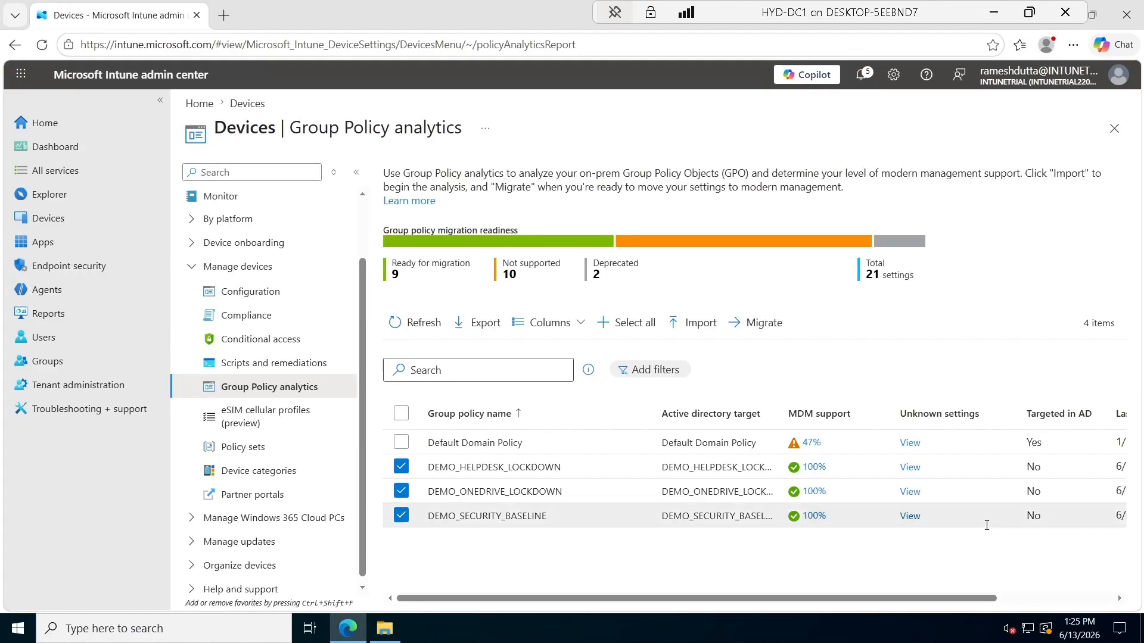
Check the Default Domain Policy's MDM support and its unknown settings, and return to the policy list
drag(822, 442, 790, 446)
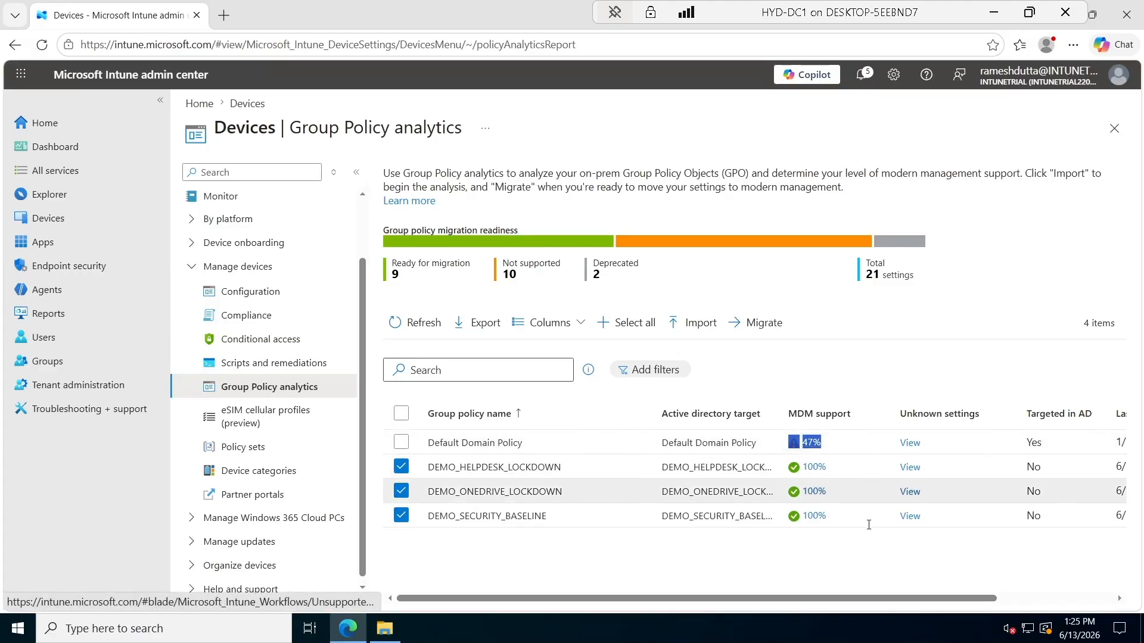
click(846, 555)
click(908, 443)
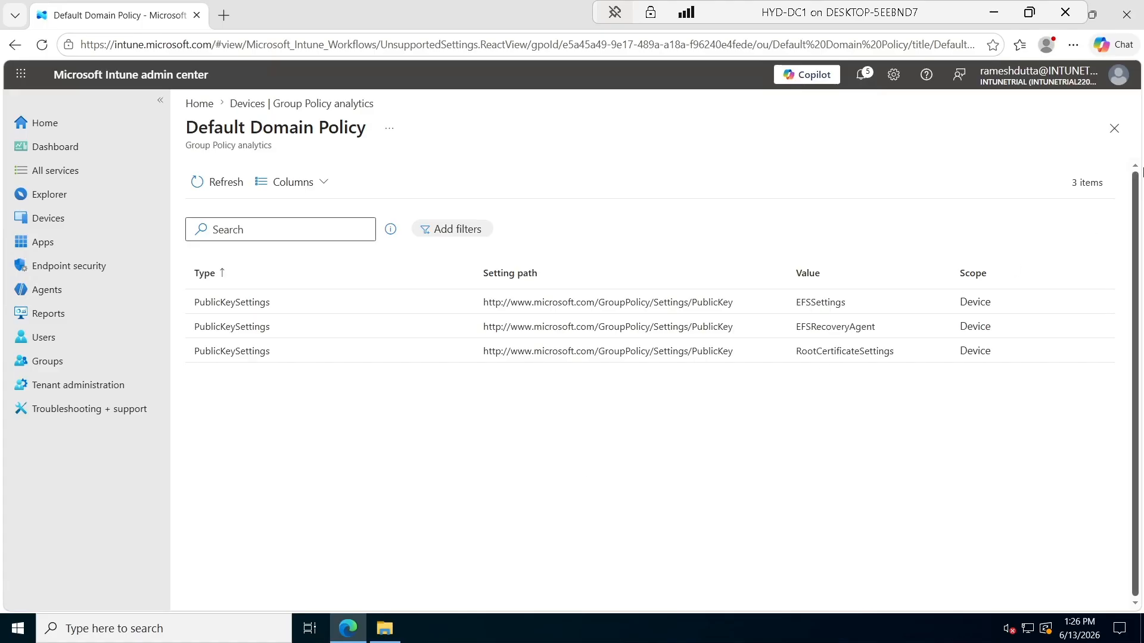
click(1113, 129)
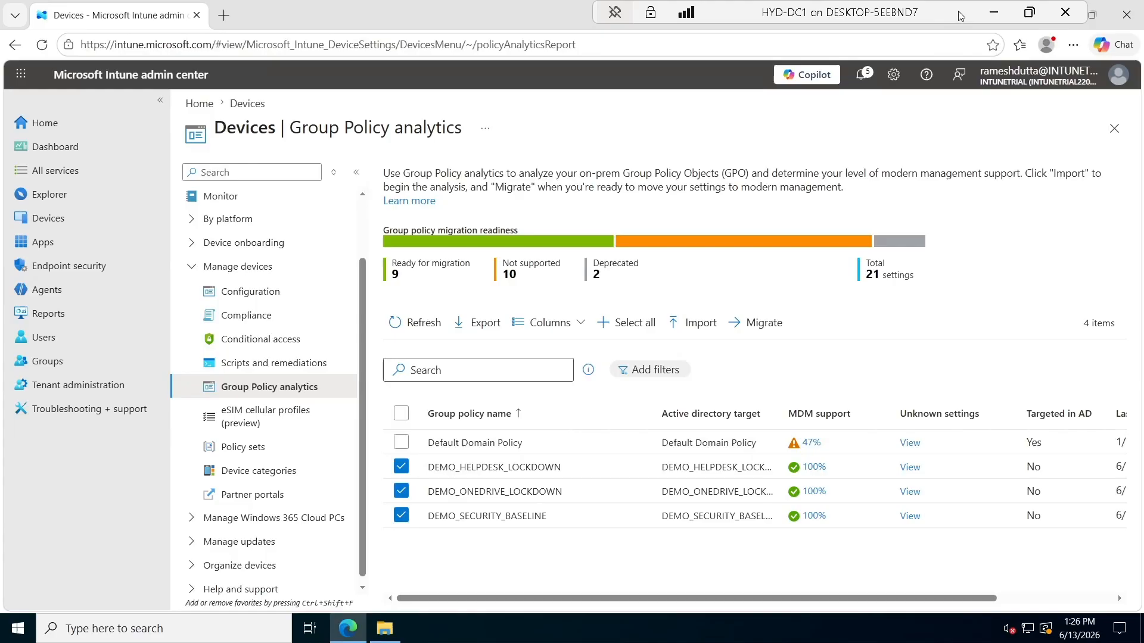
click(988, 16)
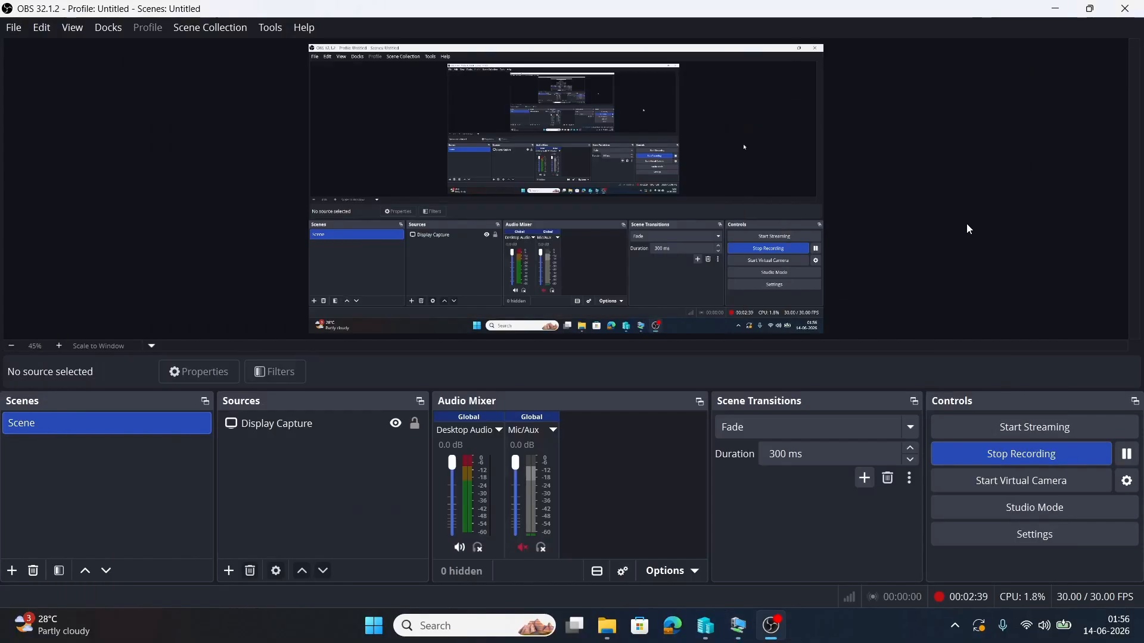
click(770, 629)
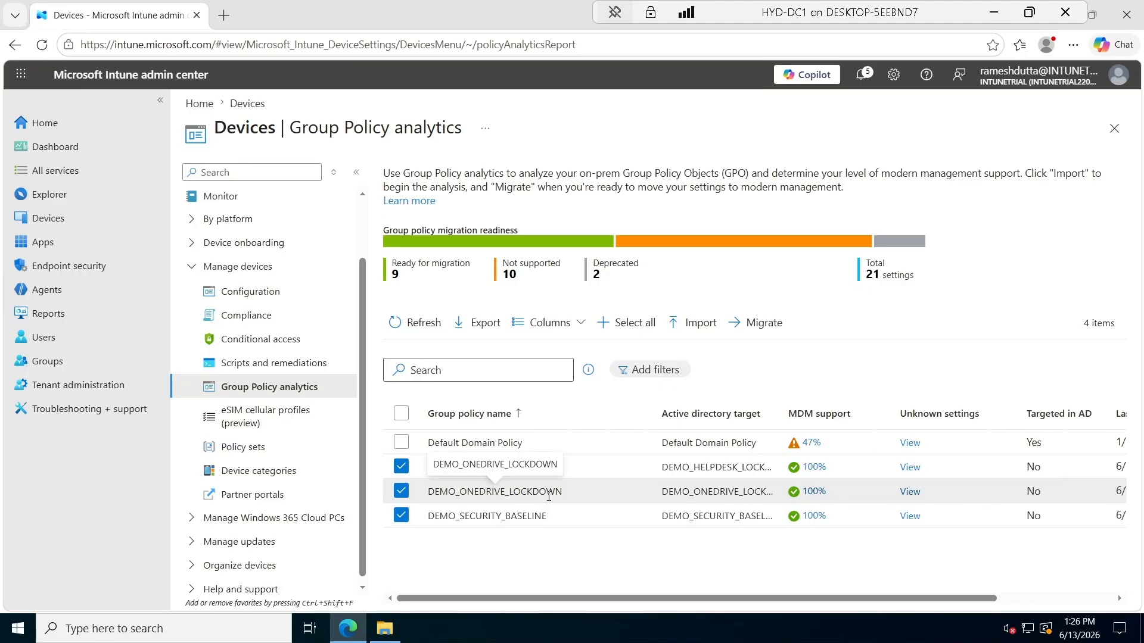
Start migrating the selected demo policies and widen the Group policy setting category and Setting name columns
click(763, 333)
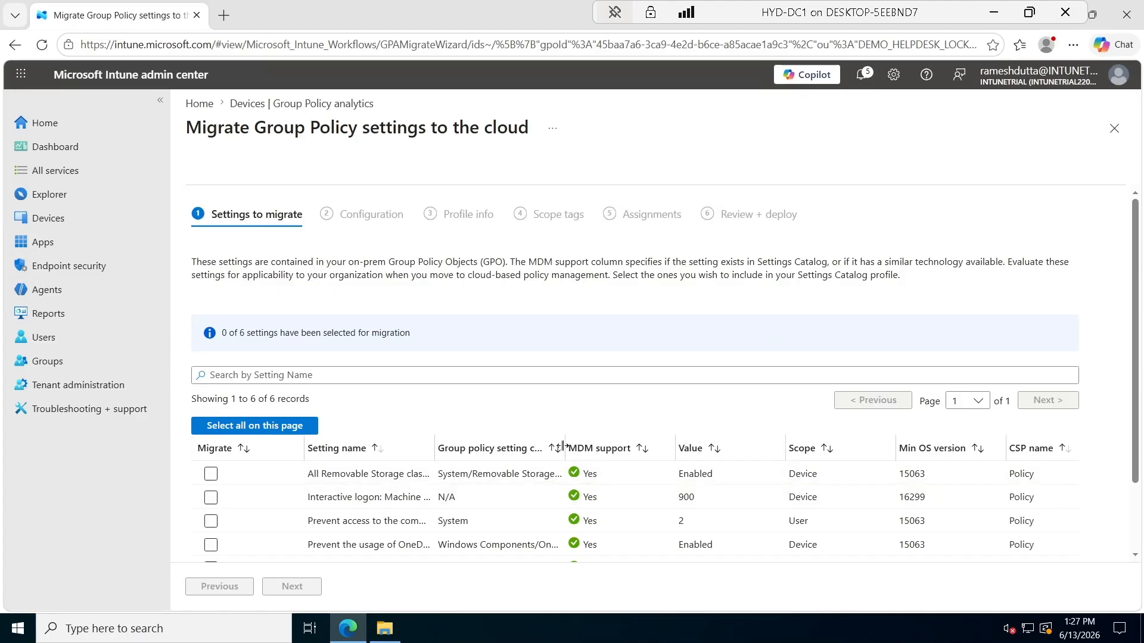
drag(564, 443, 634, 443)
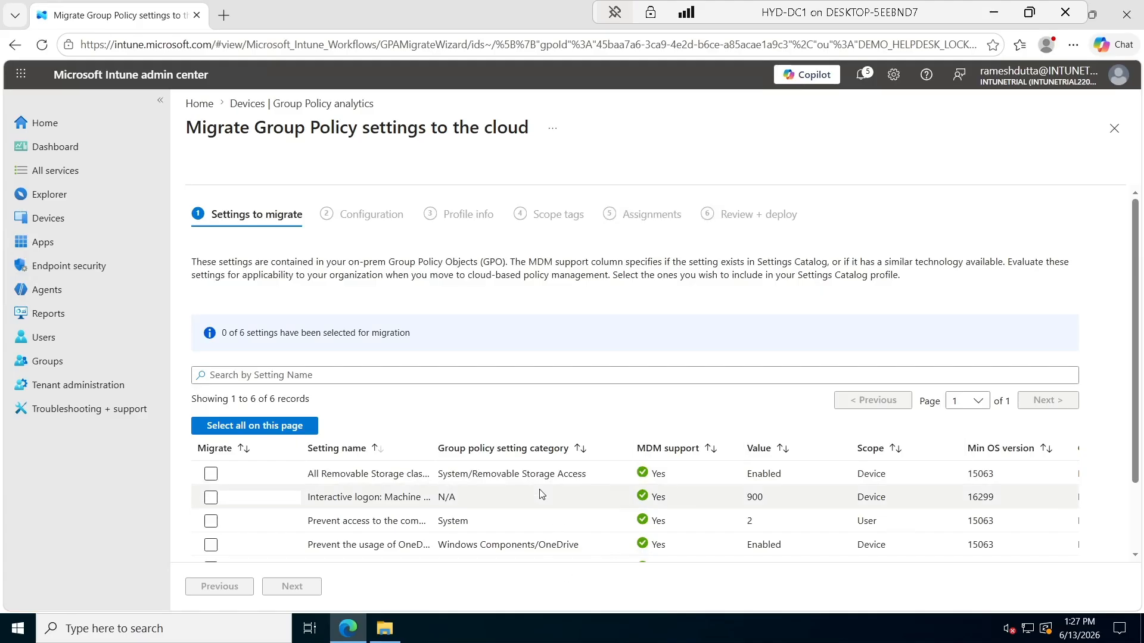
drag(435, 448, 545, 449)
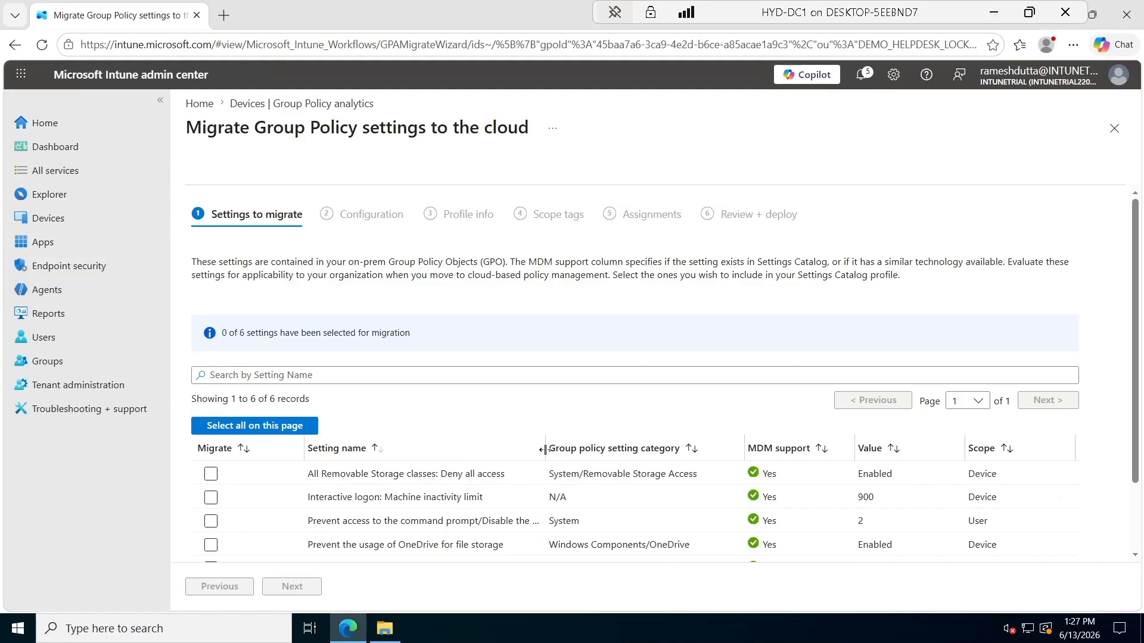
click(993, 13)
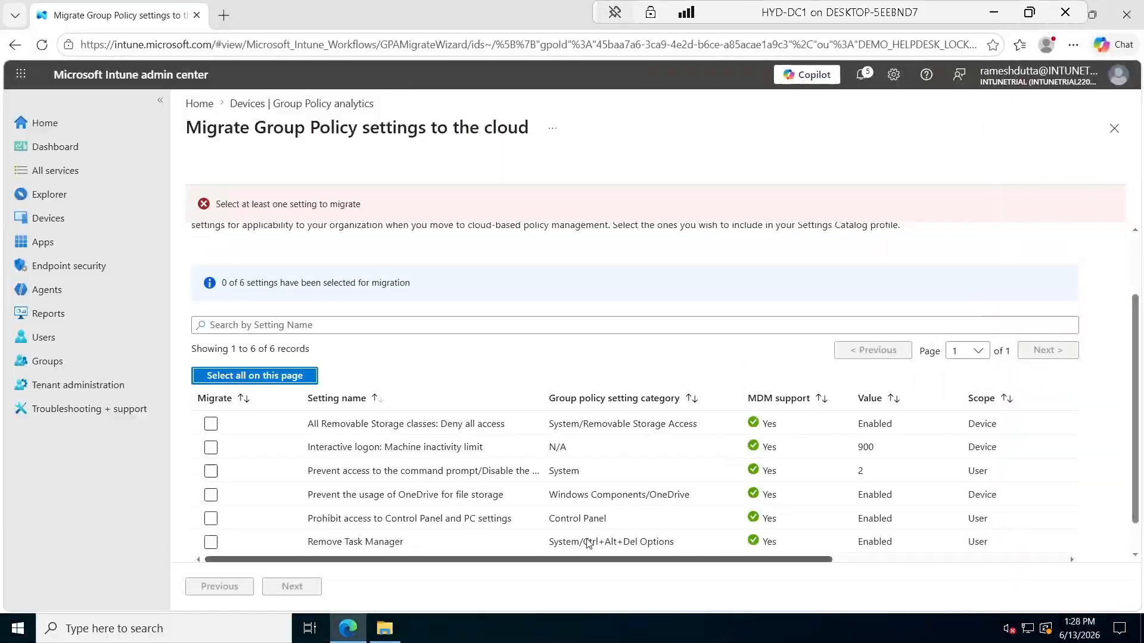
Mark the removable storage deny-all, machine inactivity limit and command prompt access settings for migration and check the selection count
click(213, 422)
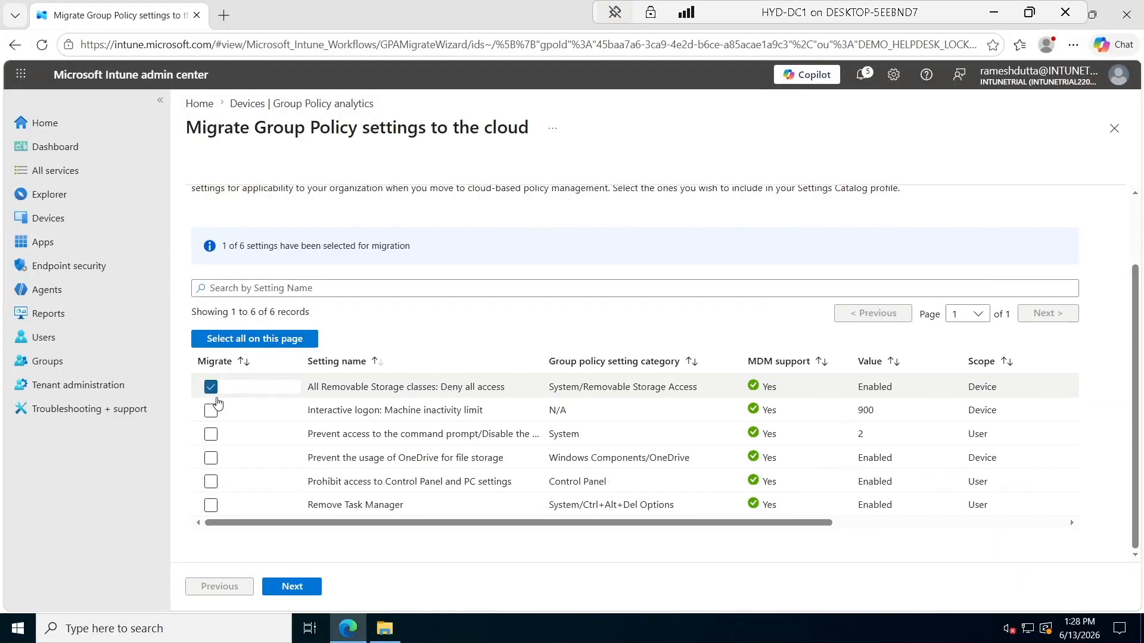
click(215, 417)
click(212, 435)
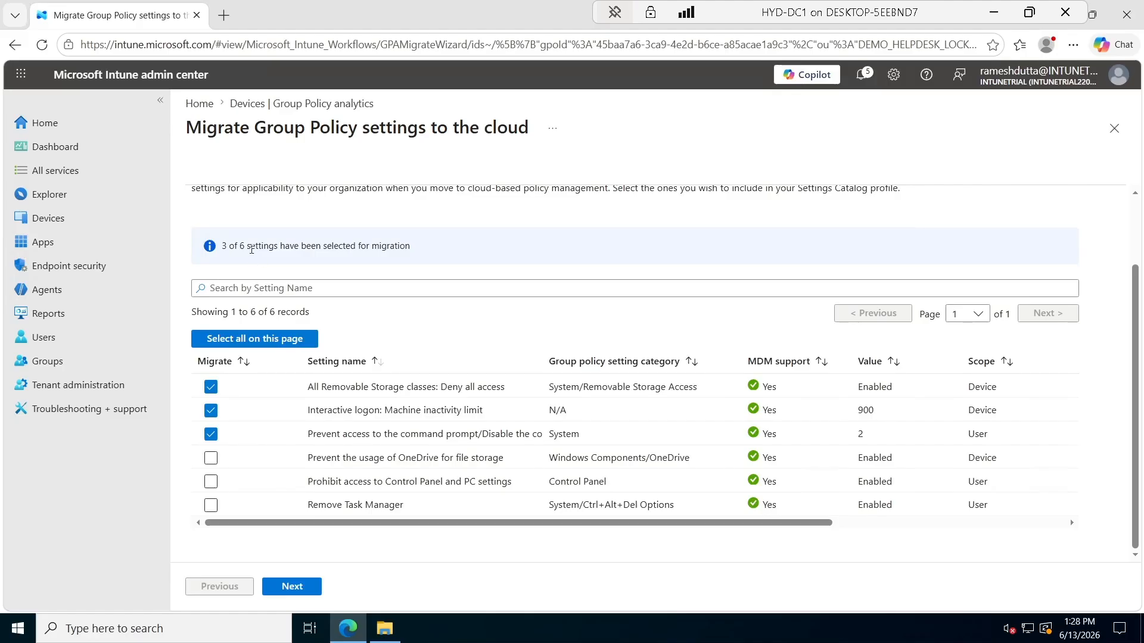
drag(247, 246, 422, 262)
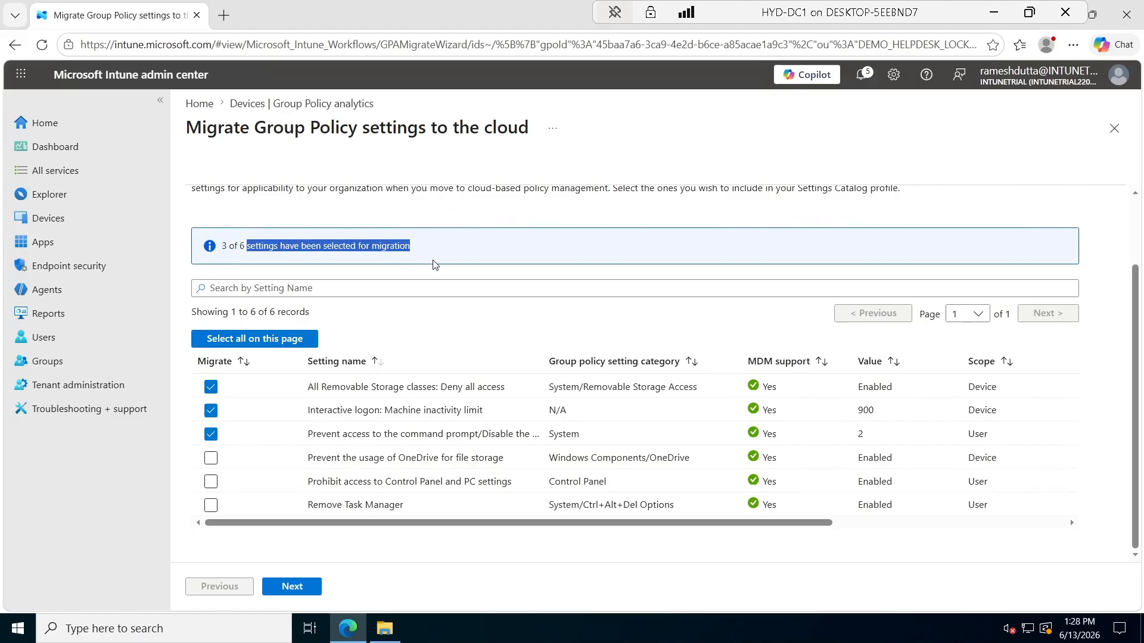
Select all settings on the page for migration and continue to the Configuration stage
click(252, 340)
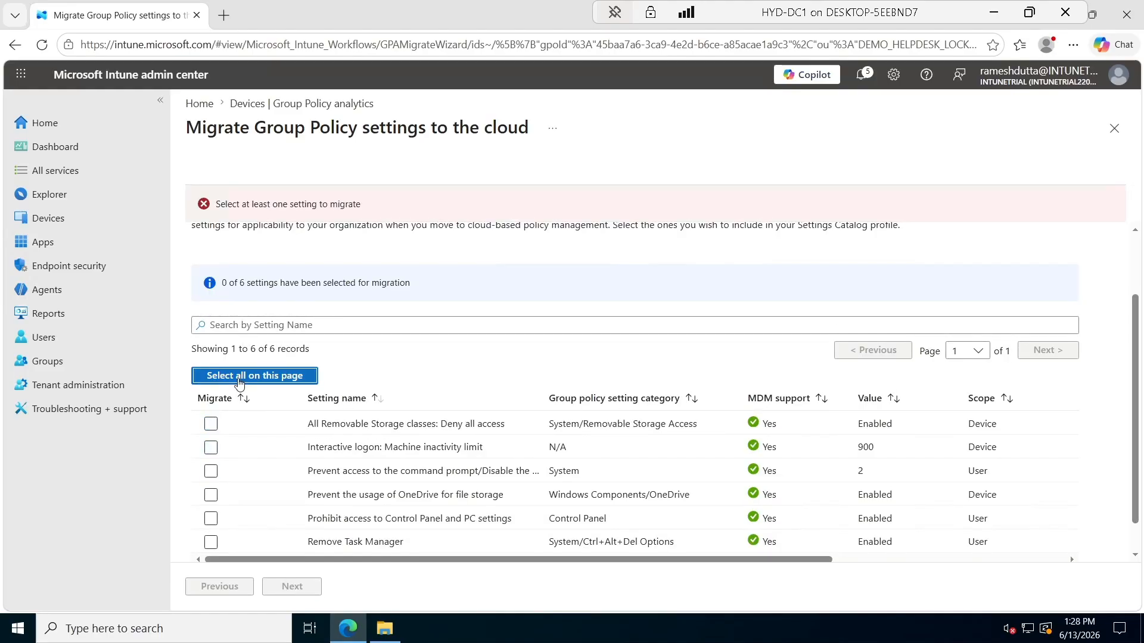
click(240, 379)
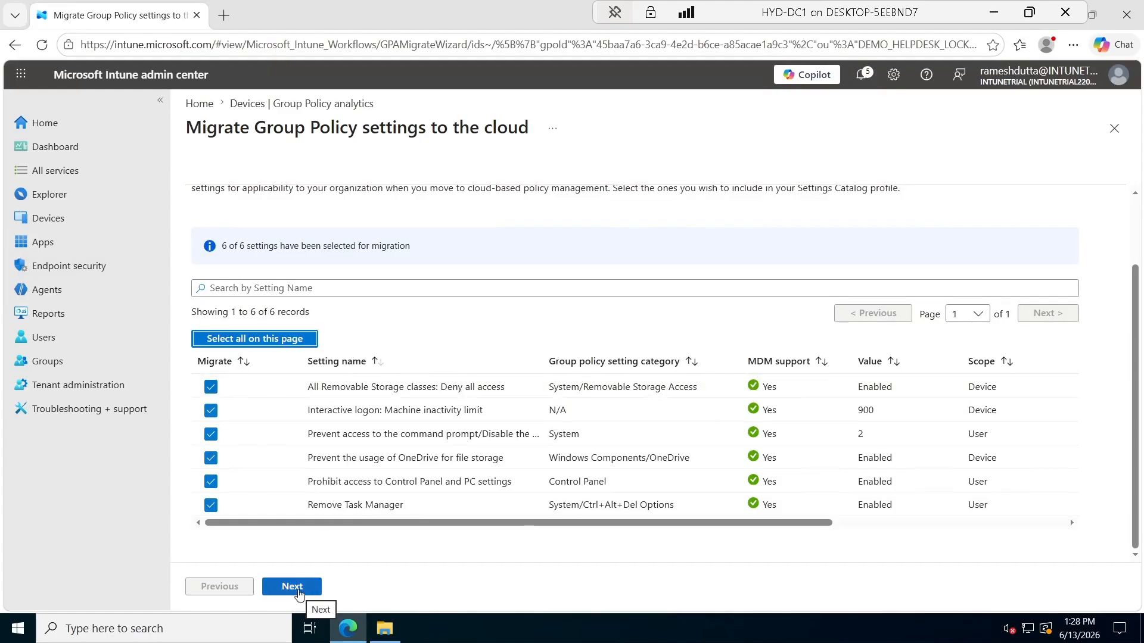
click(299, 595)
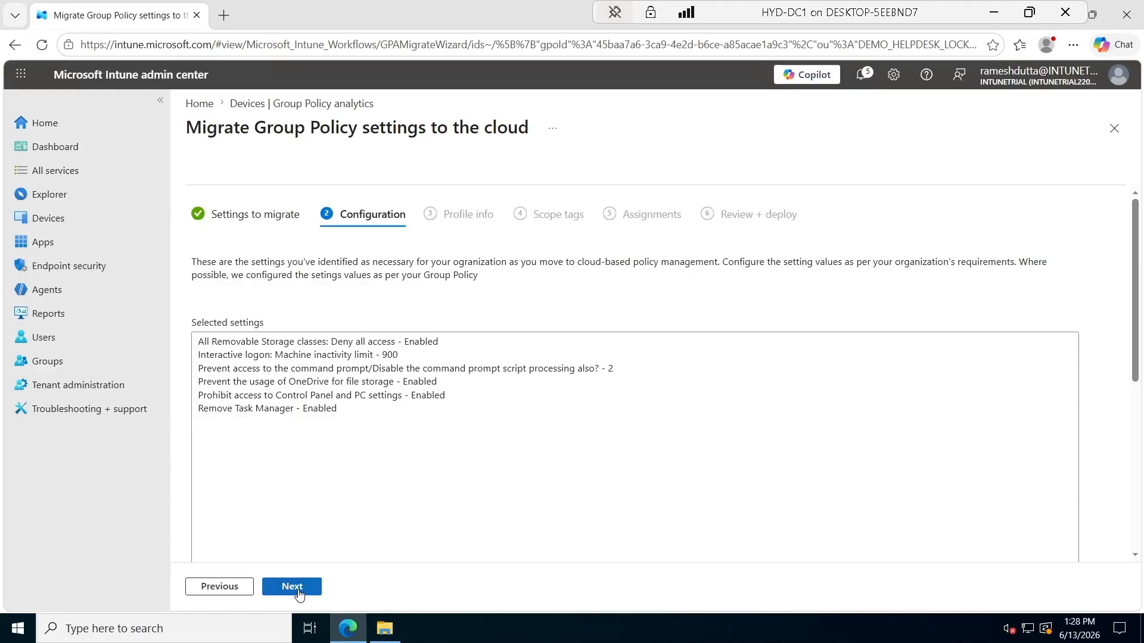
Review each selected setting and its value in the Configuration stage, from the removable storage restriction to Task Manager removal
drag(449, 342, 194, 339)
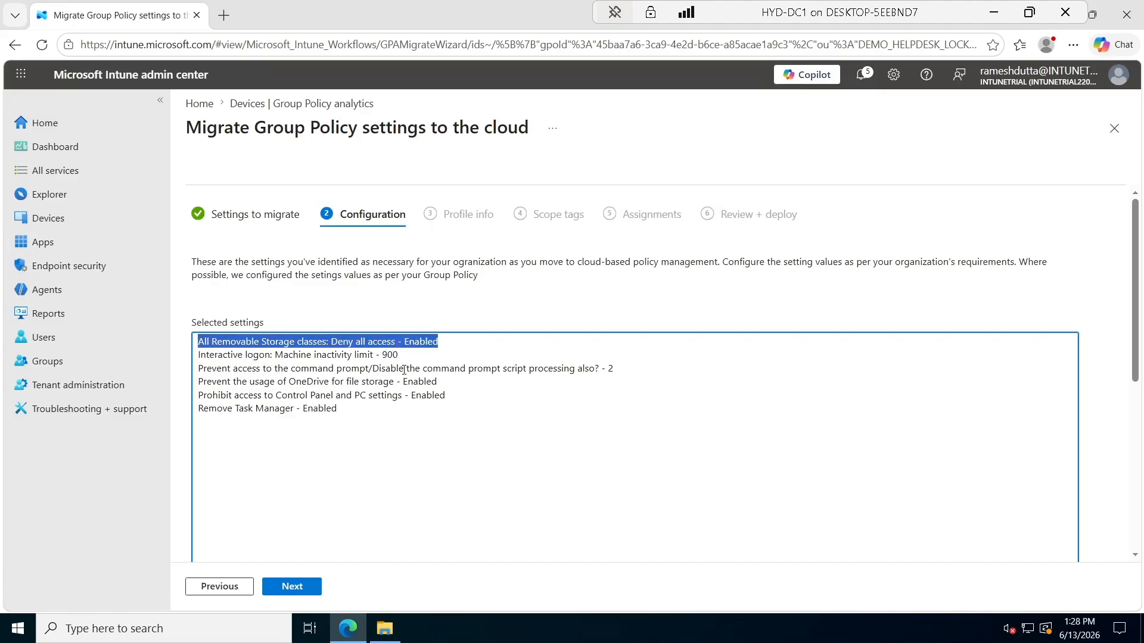
drag(398, 354, 179, 365)
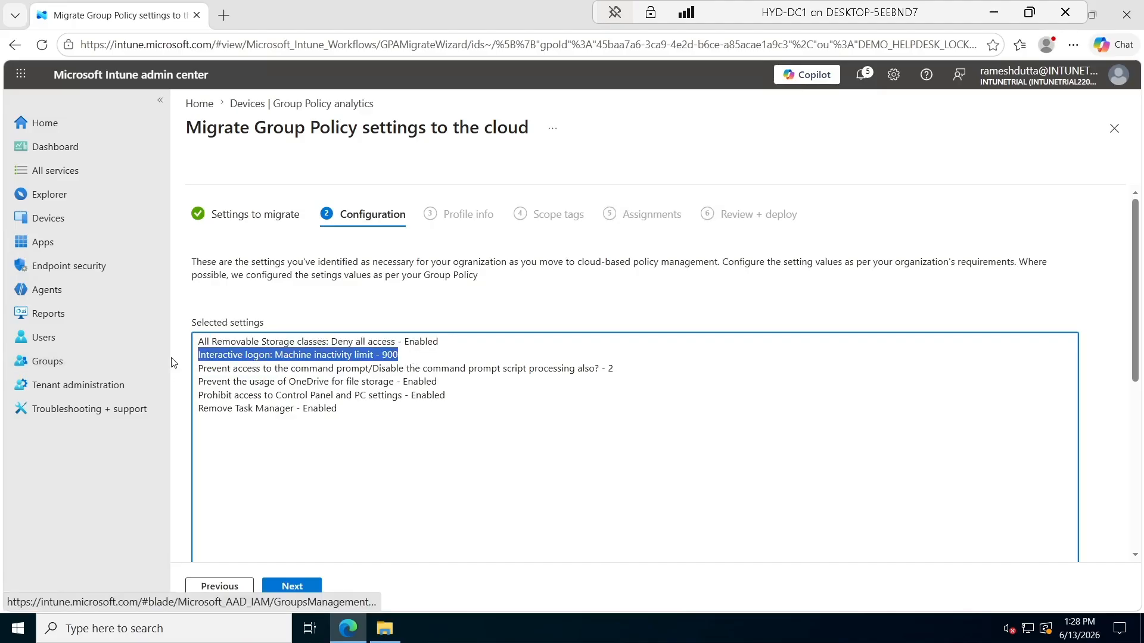
drag(633, 370, 201, 368)
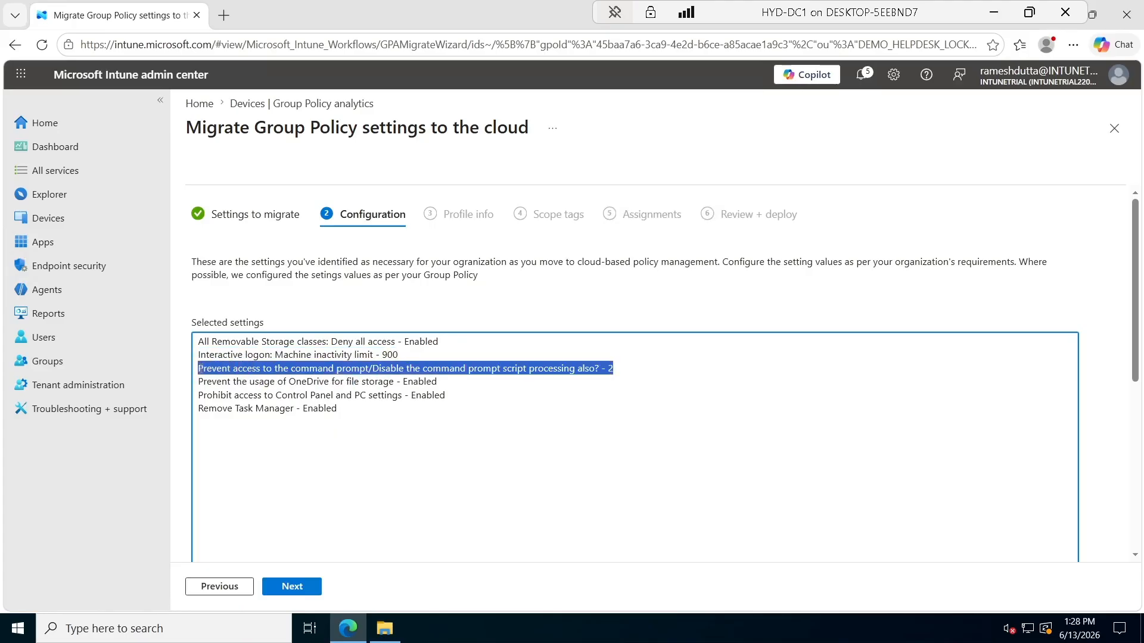
drag(457, 384, 198, 381)
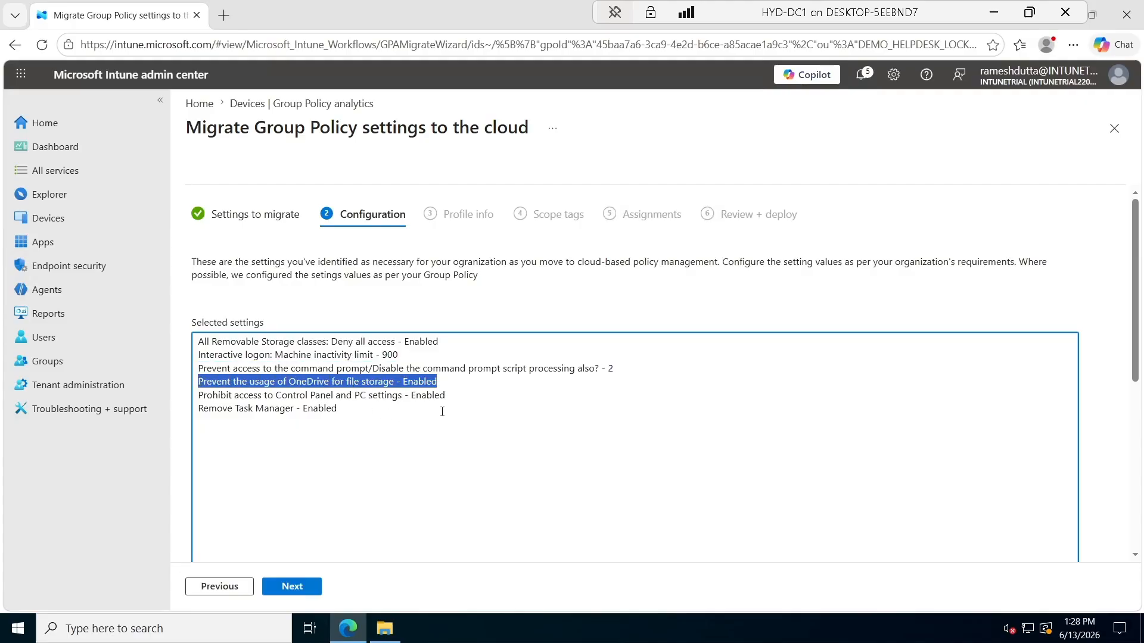
drag(460, 395, 194, 399)
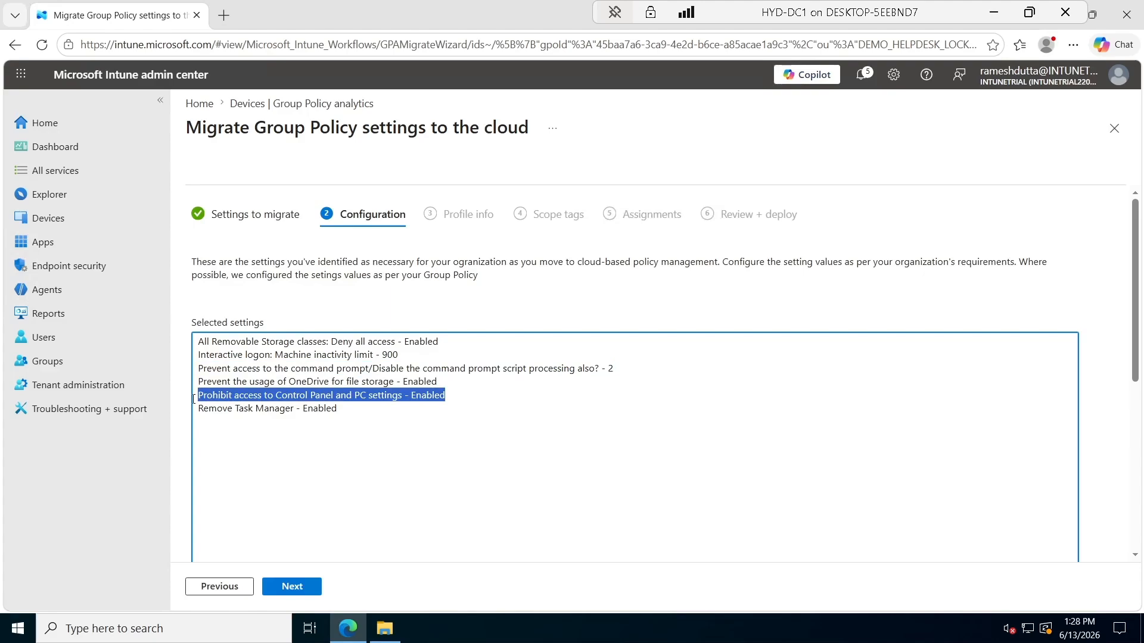
drag(387, 409, 194, 411)
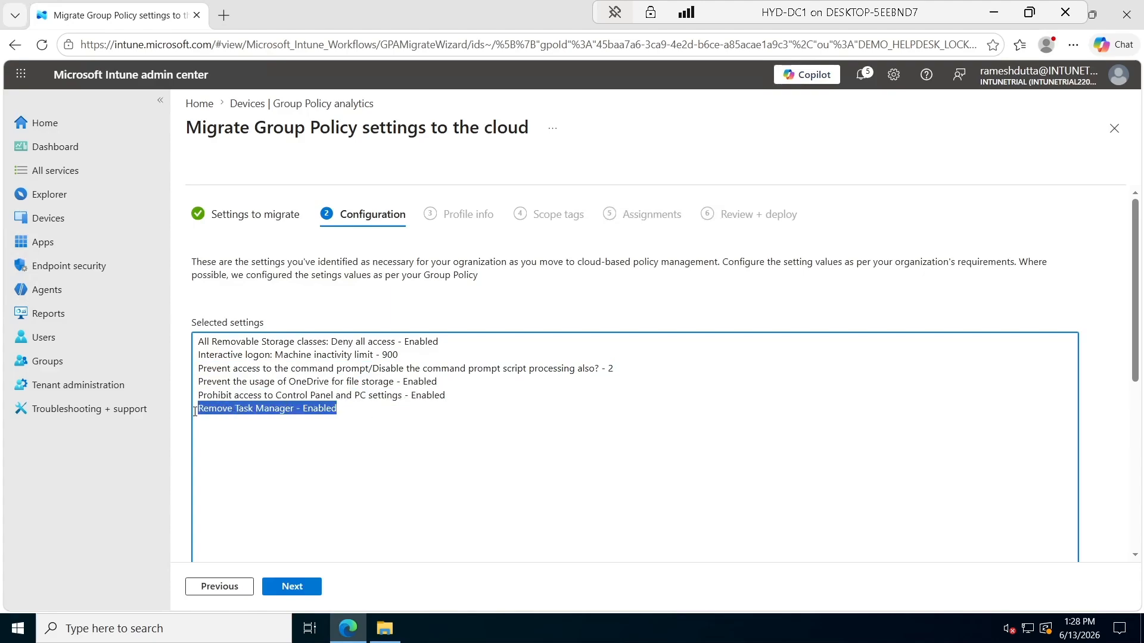
click(416, 542)
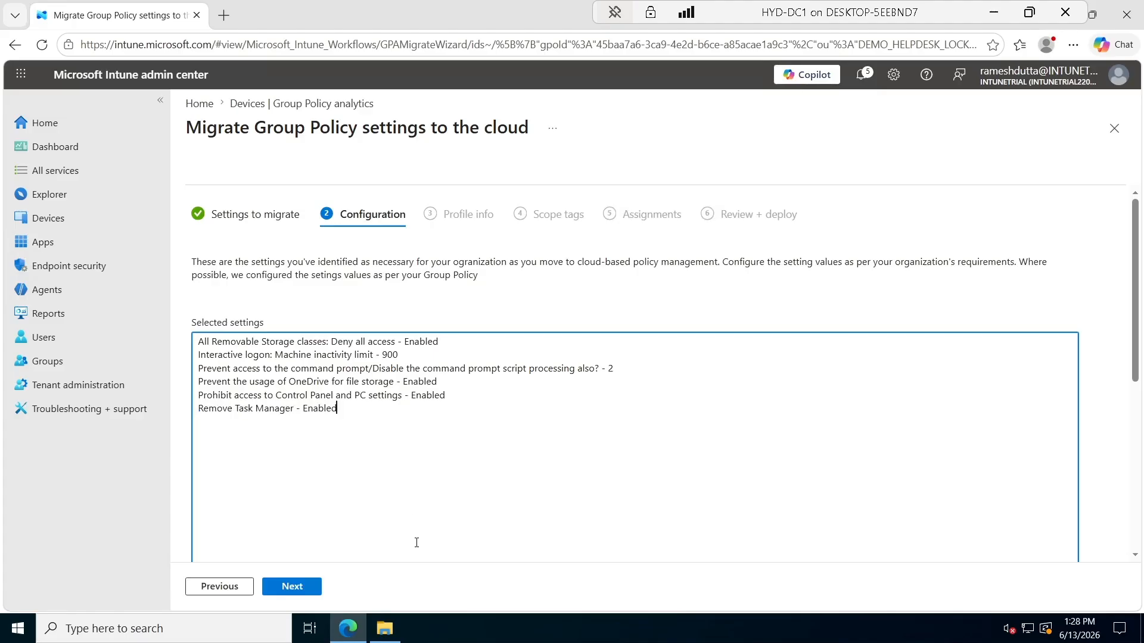
Name the new profile INTUNE GPO MIGRATION and continue to Review + deploy with the Default scope tag and no assigned groups
click(299, 593)
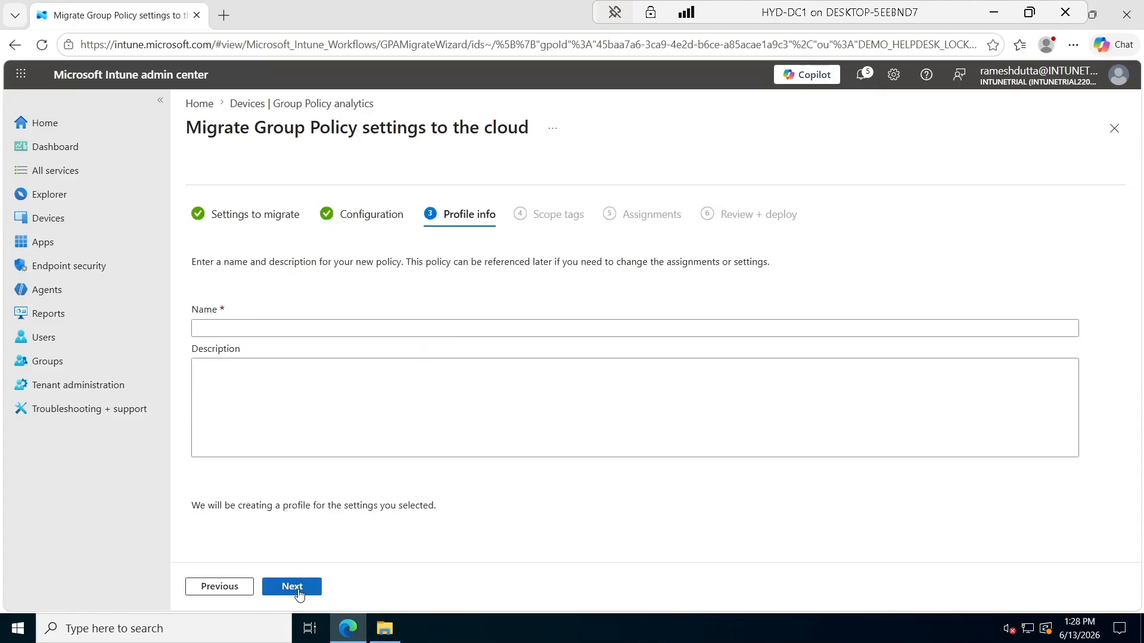
click(278, 330)
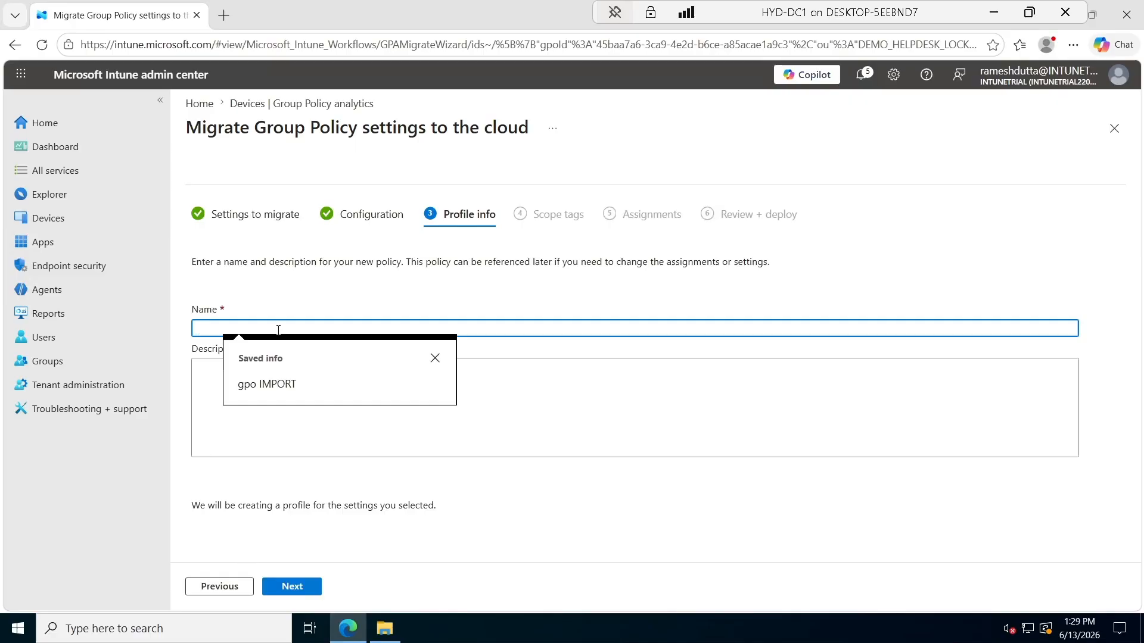
text(INTUNE GPO )
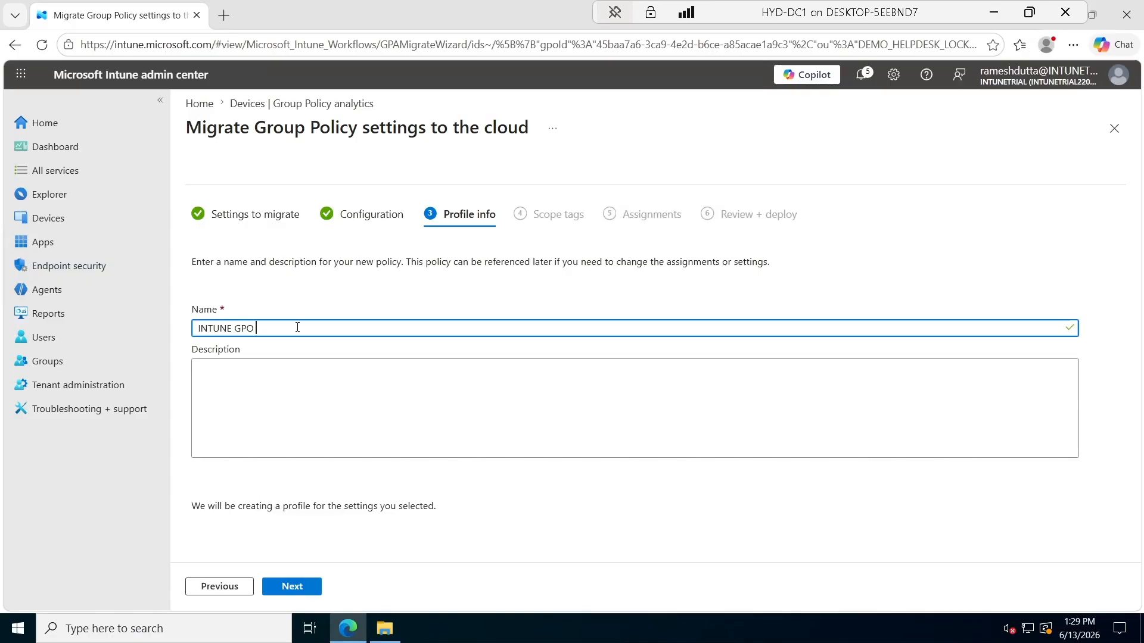
text(MIGRATION)
click(301, 590)
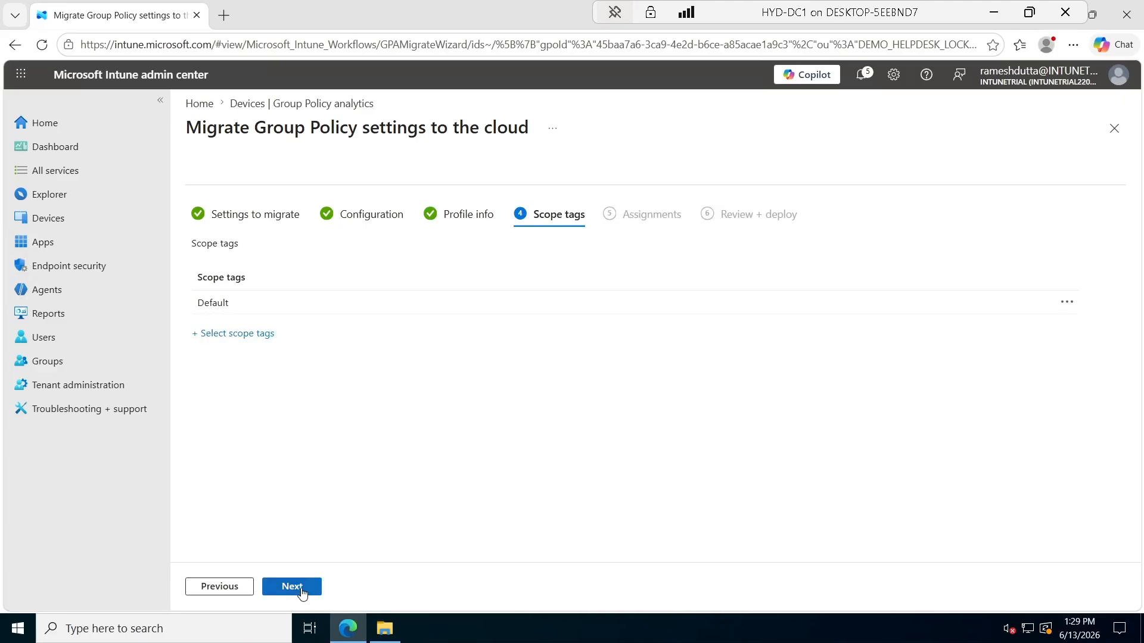
click(301, 589)
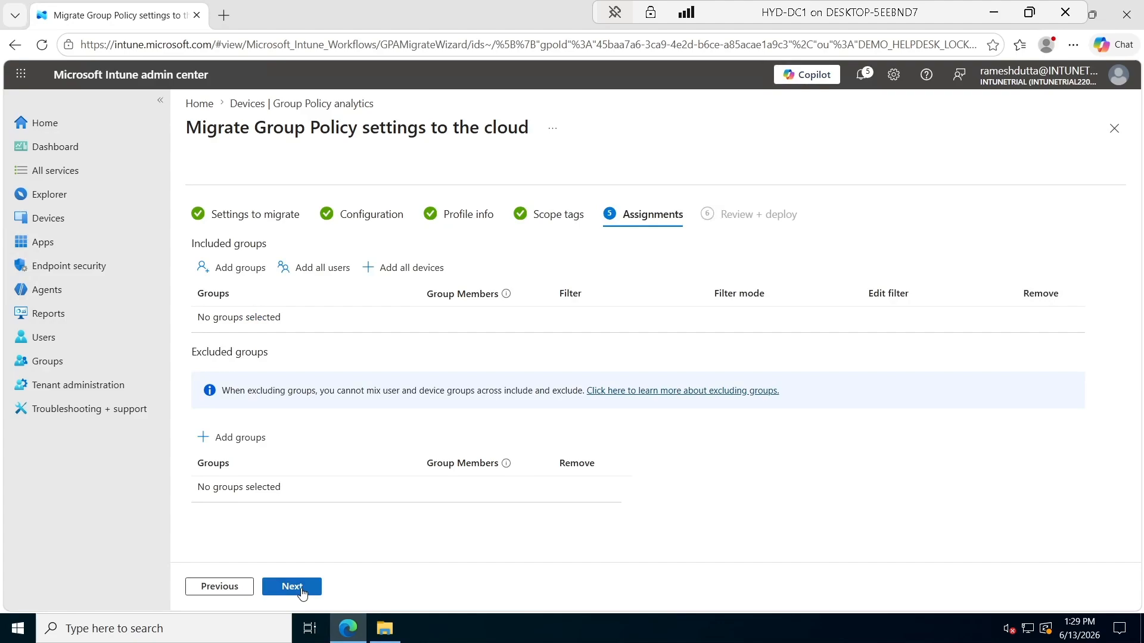
click(301, 590)
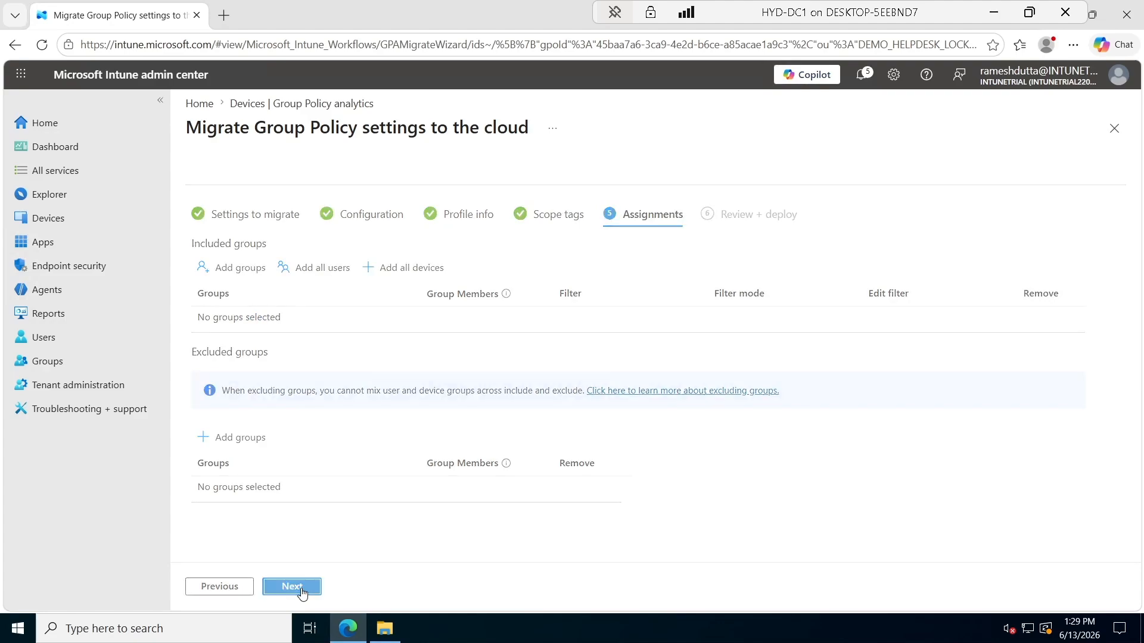
Review the migration summary's settings, profile info, scope tags and assignments, and deploy the profile
scroll(430, 415, down, 1)
scroll(430, 415, down, 2)
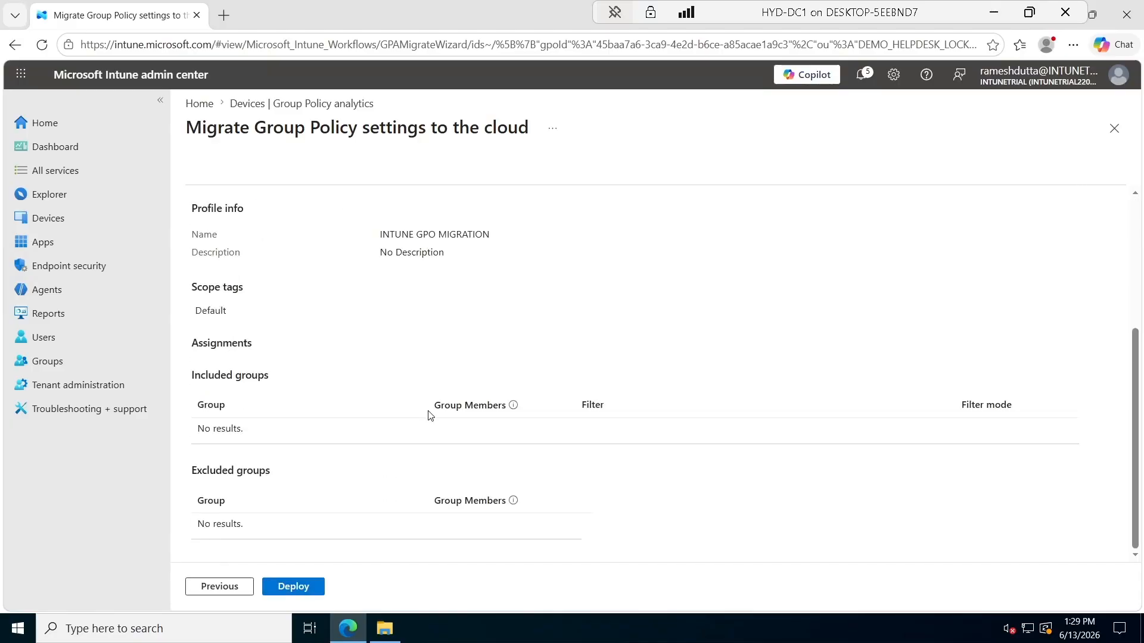
scroll(430, 416, up, 3)
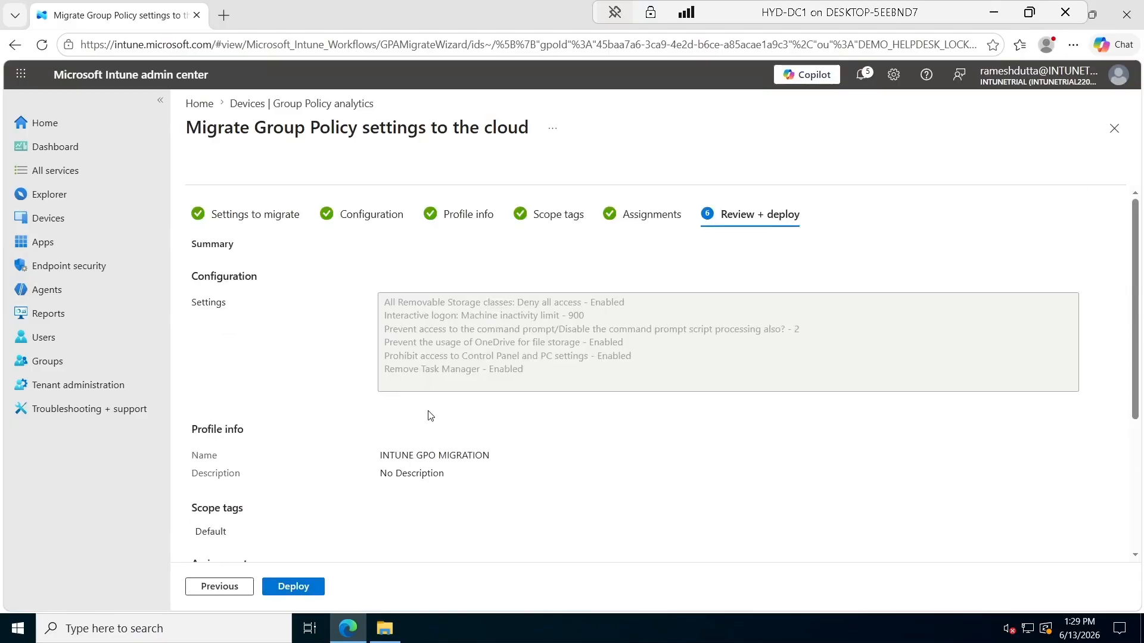
scroll(431, 415, down, 3)
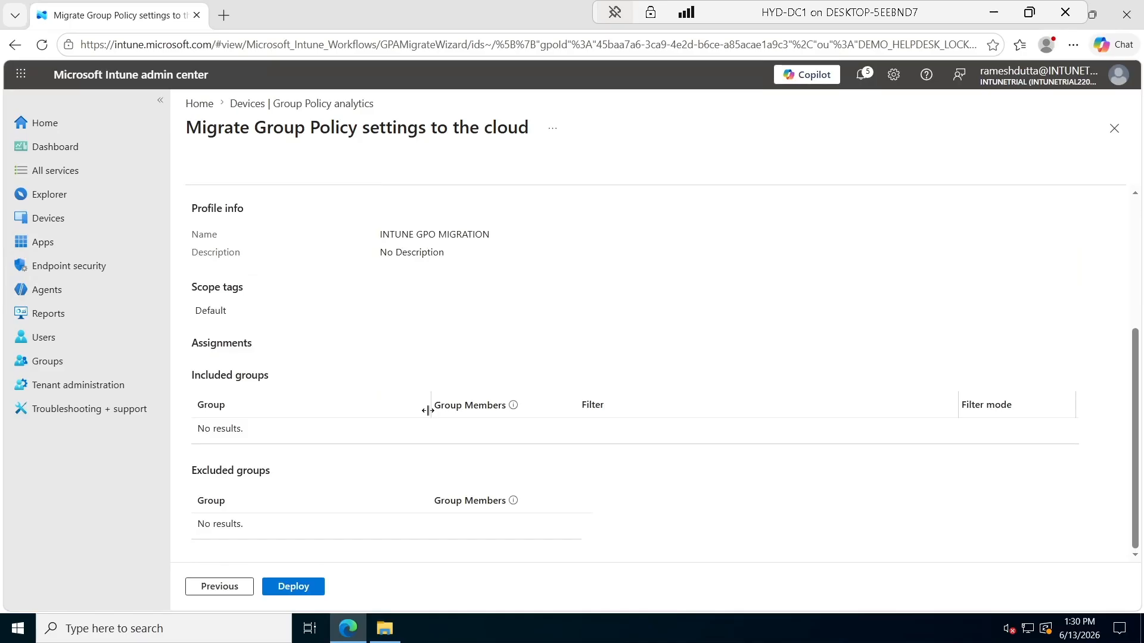
scroll(427, 410, up, 3)
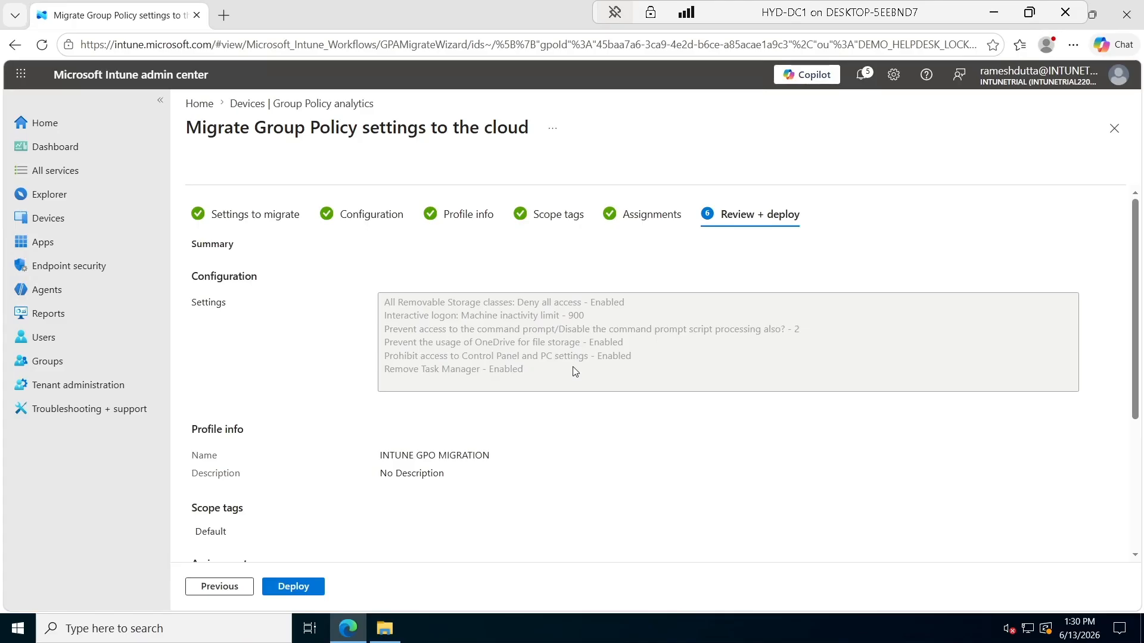
scroll(403, 540, down, 4)
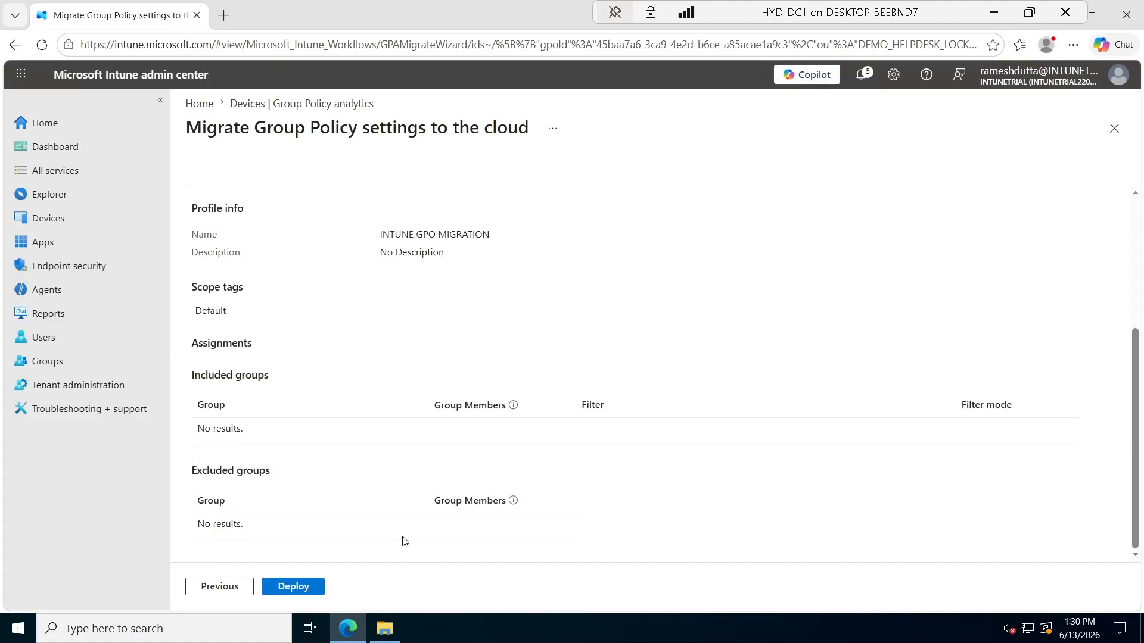
click(293, 587)
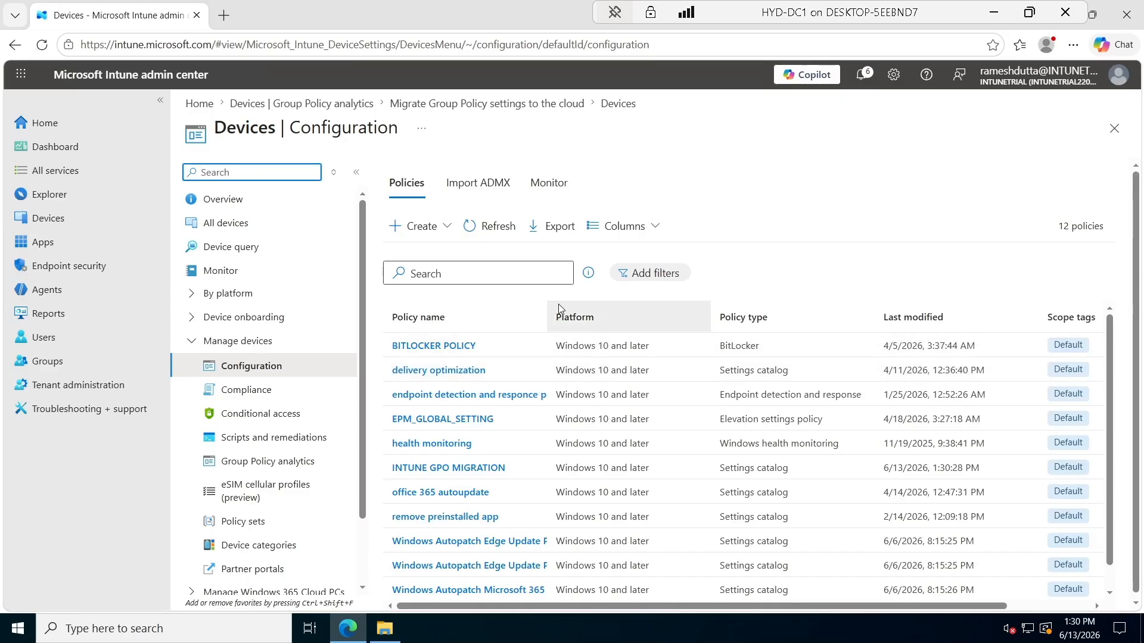
Widen the Policy name column, look through the configuration policies and refresh the list
drag(547, 310, 692, 322)
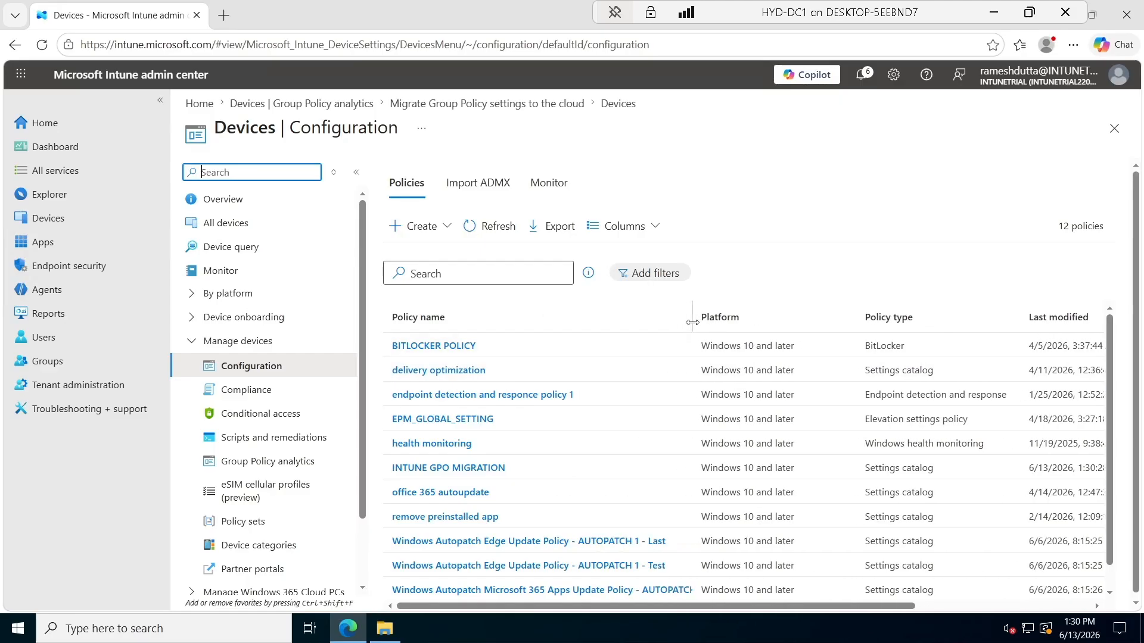
scroll(626, 429, down, 1)
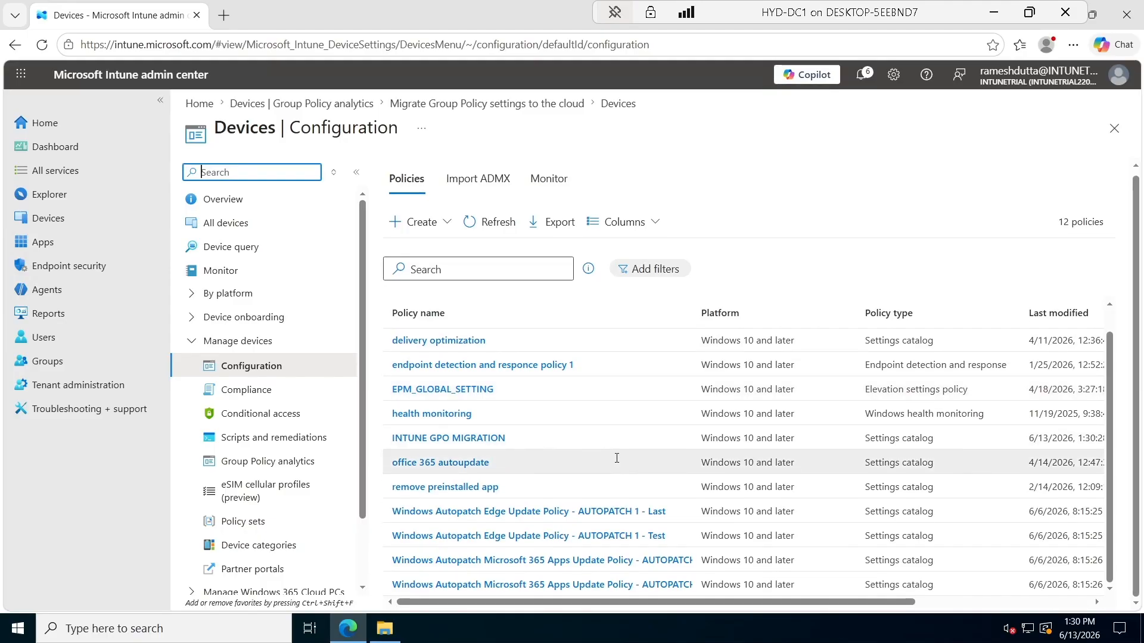
scroll(616, 460, up, 2)
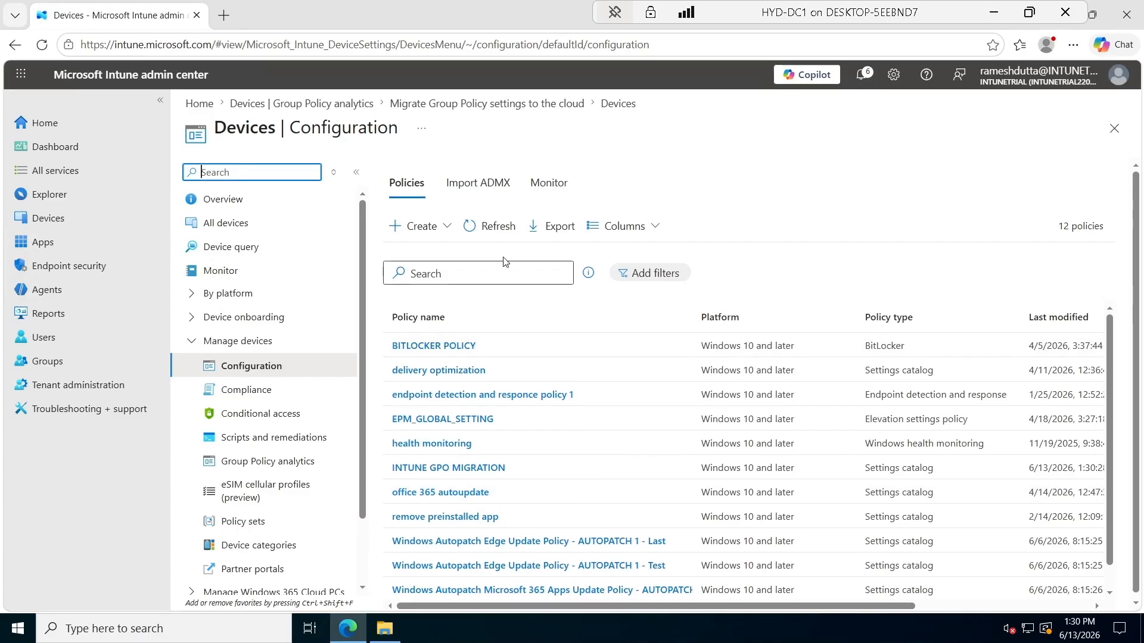
click(497, 228)
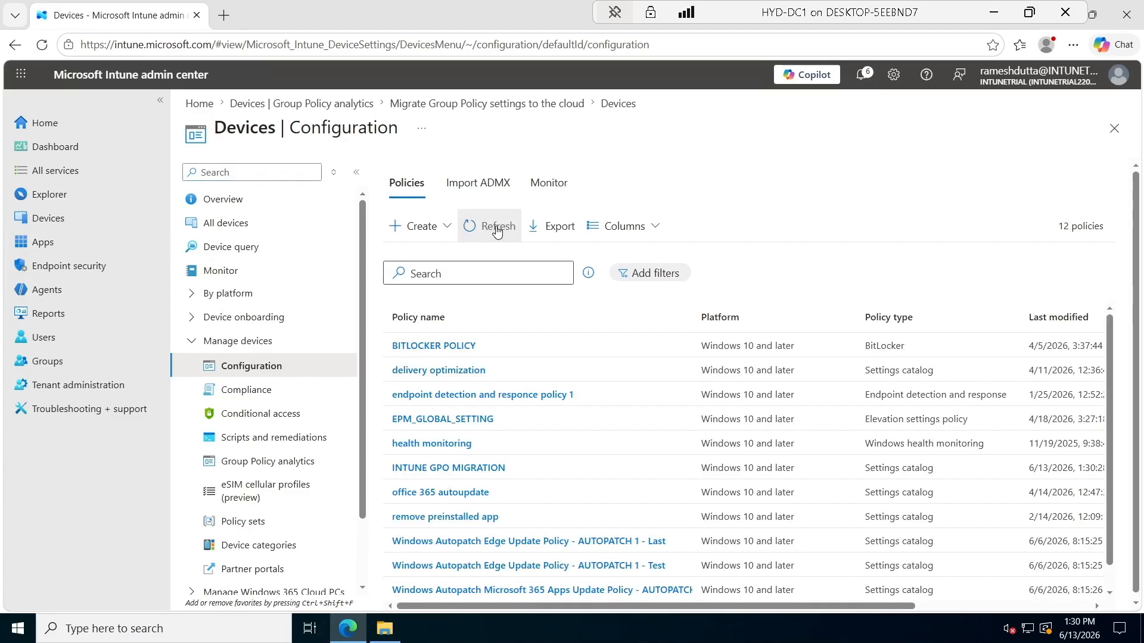
click(993, 12)
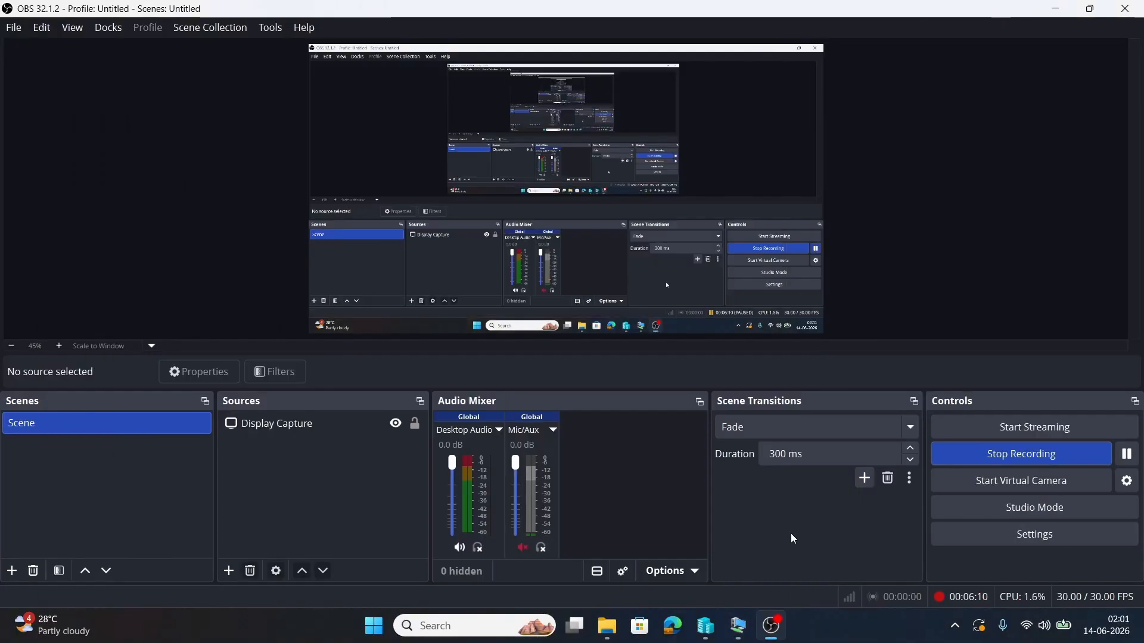
click(738, 626)
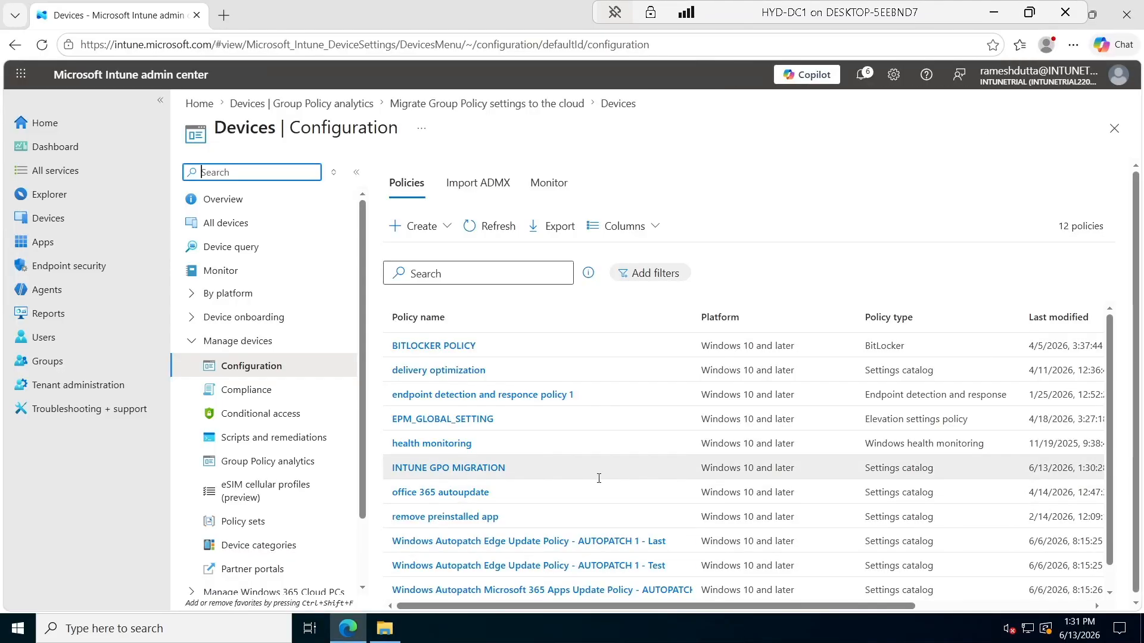
Reopen the device configuration policies from the Devices overview and search the policy list for INTUNE
click(50, 221)
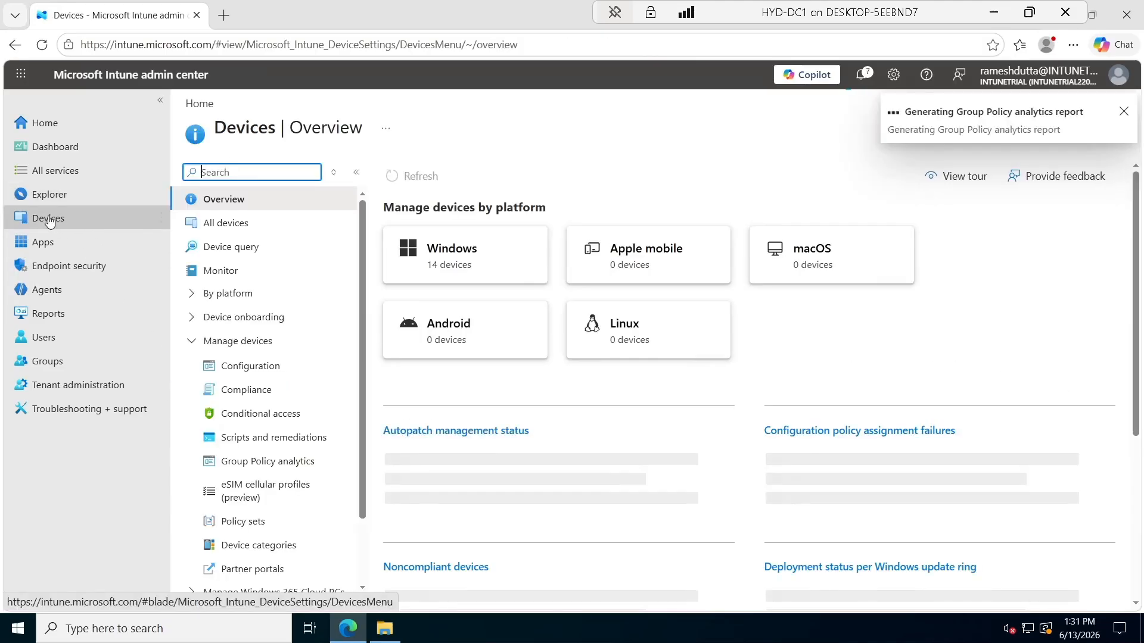
click(241, 367)
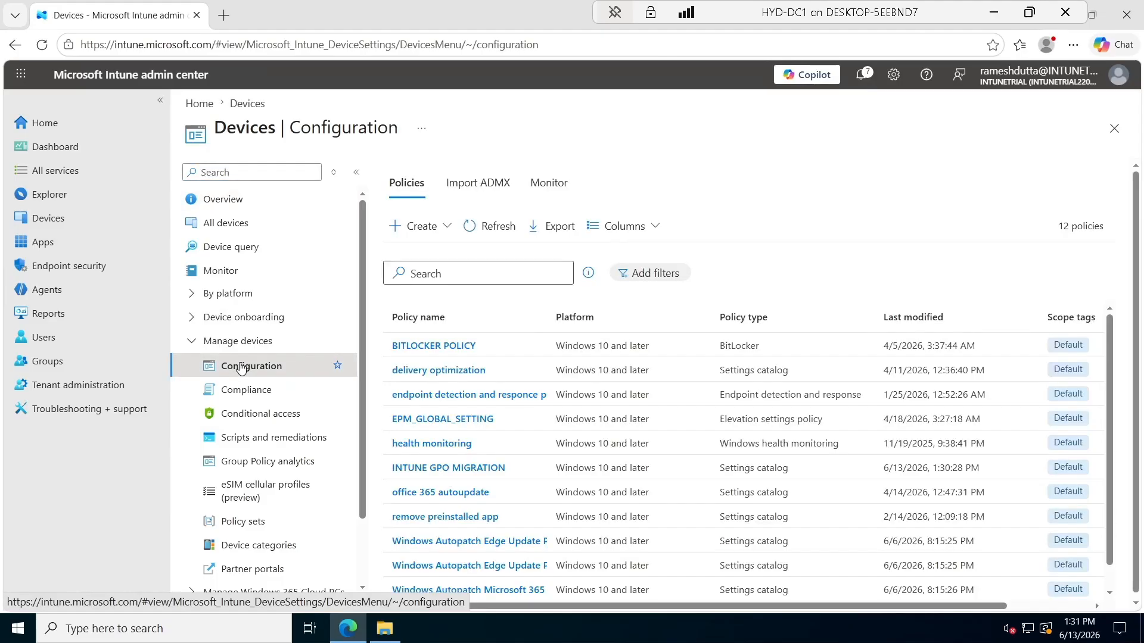
click(471, 276)
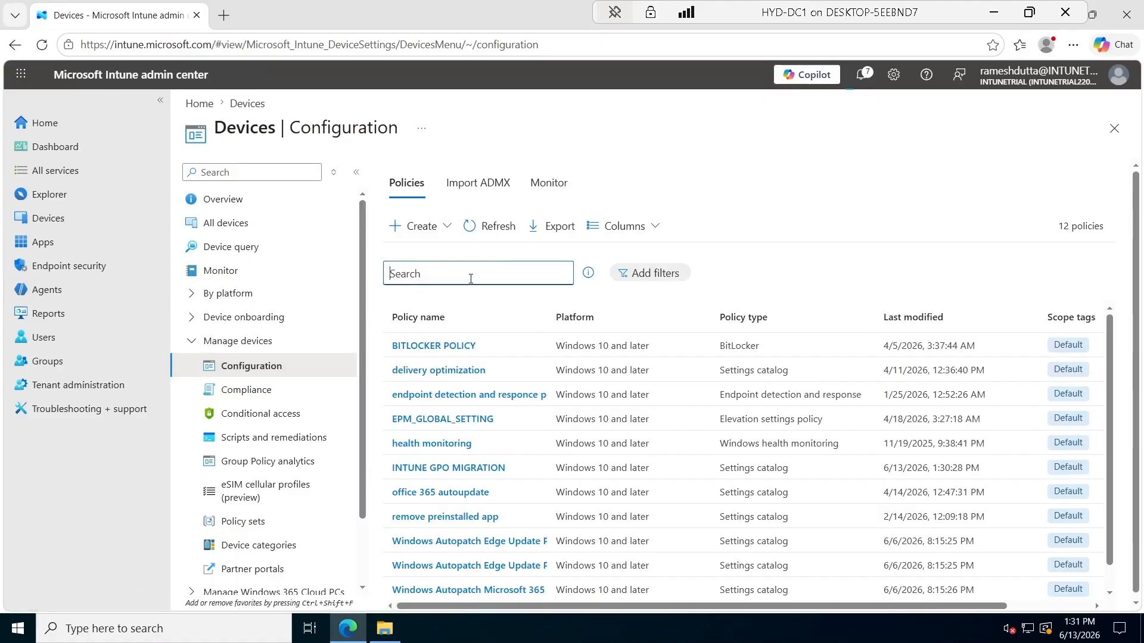
text(INTUNE)
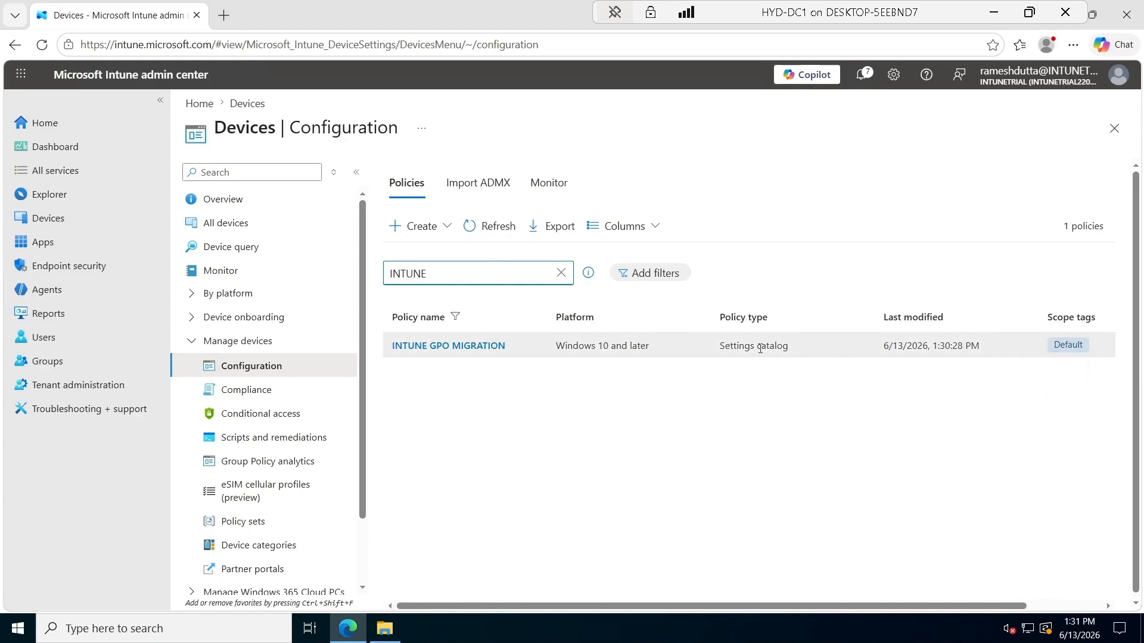
Check the INTUNE GPO MIGRATION policy's type, last modified date, scope tag and platform in the filtered list
click(731, 348)
drag(730, 348, 1130, 360)
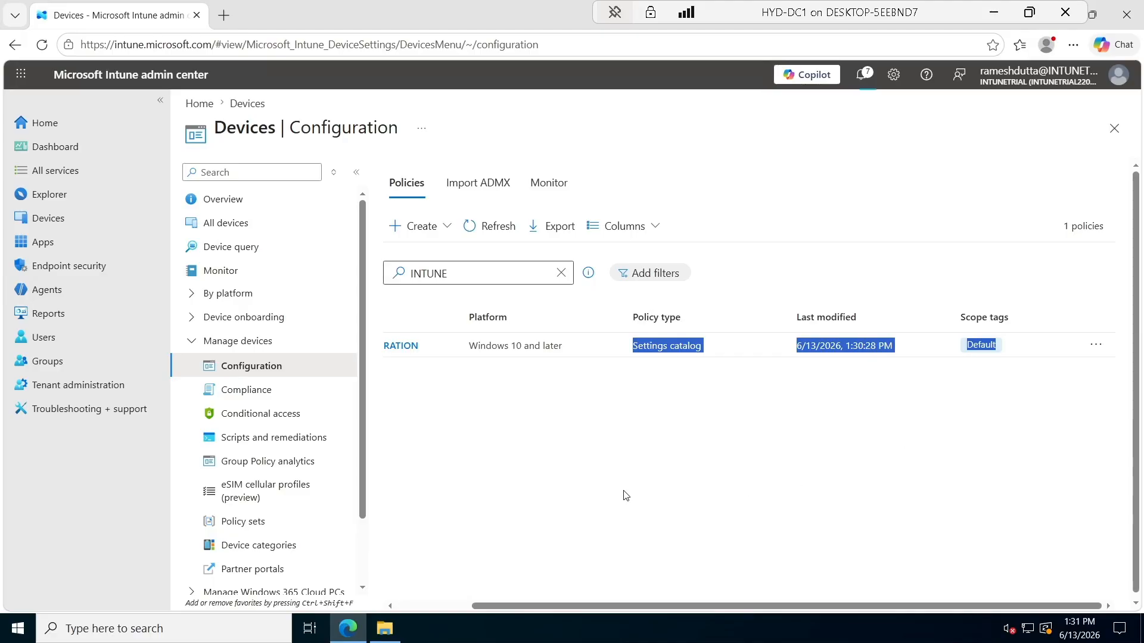
click(622, 492)
drag(599, 357, 390, 361)
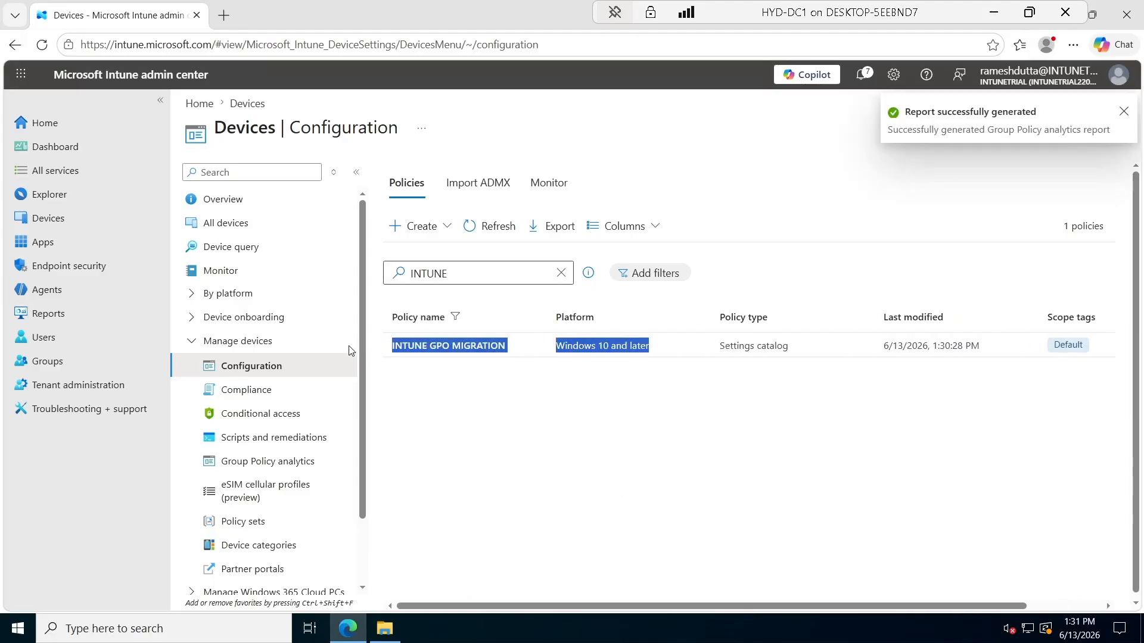
click(504, 420)
Open the INTUNE GPO MIGRATION profile and examine its Administrative Templates configuration settings
click(466, 351)
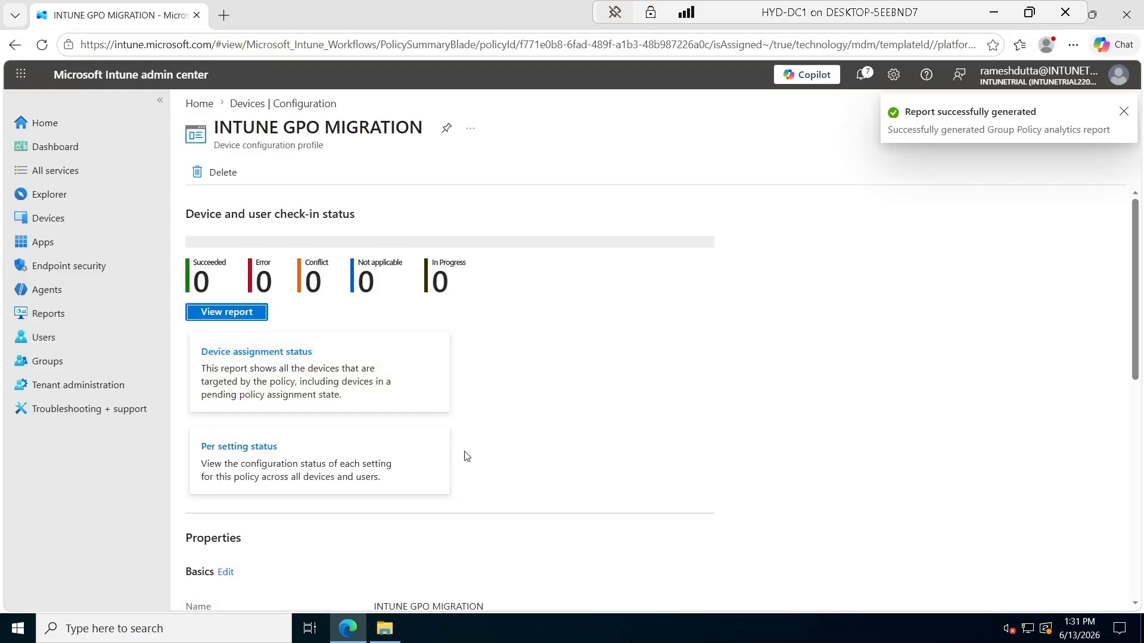
scroll(465, 455, down, 5)
scroll(465, 457, down, 3)
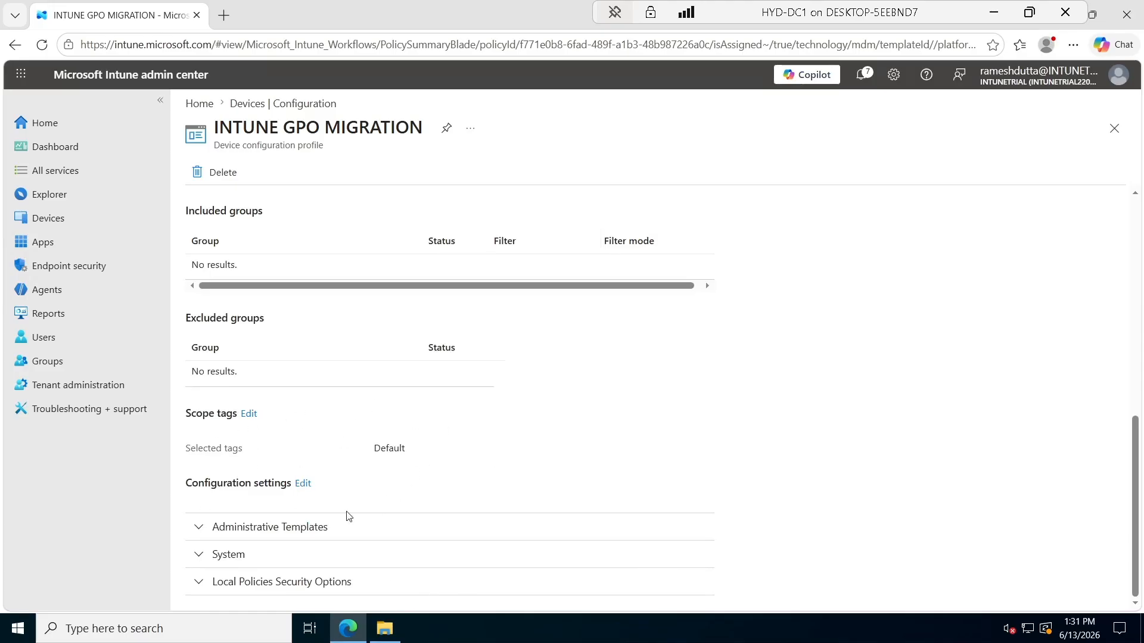
click(324, 527)
scroll(632, 344, down, 5)
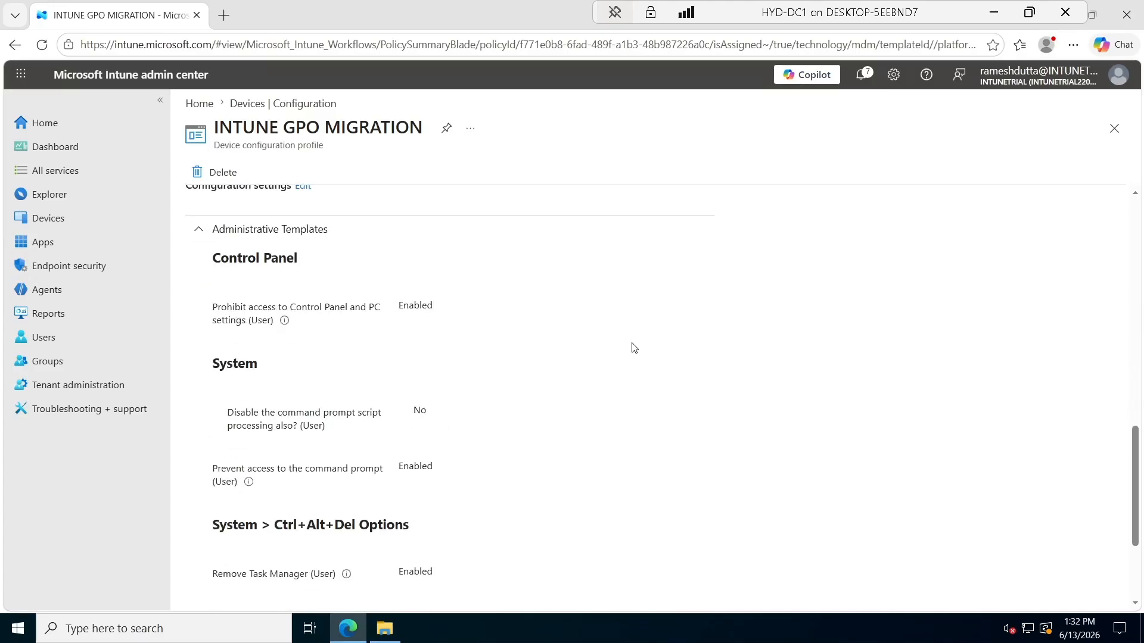
scroll(633, 348, up, 1)
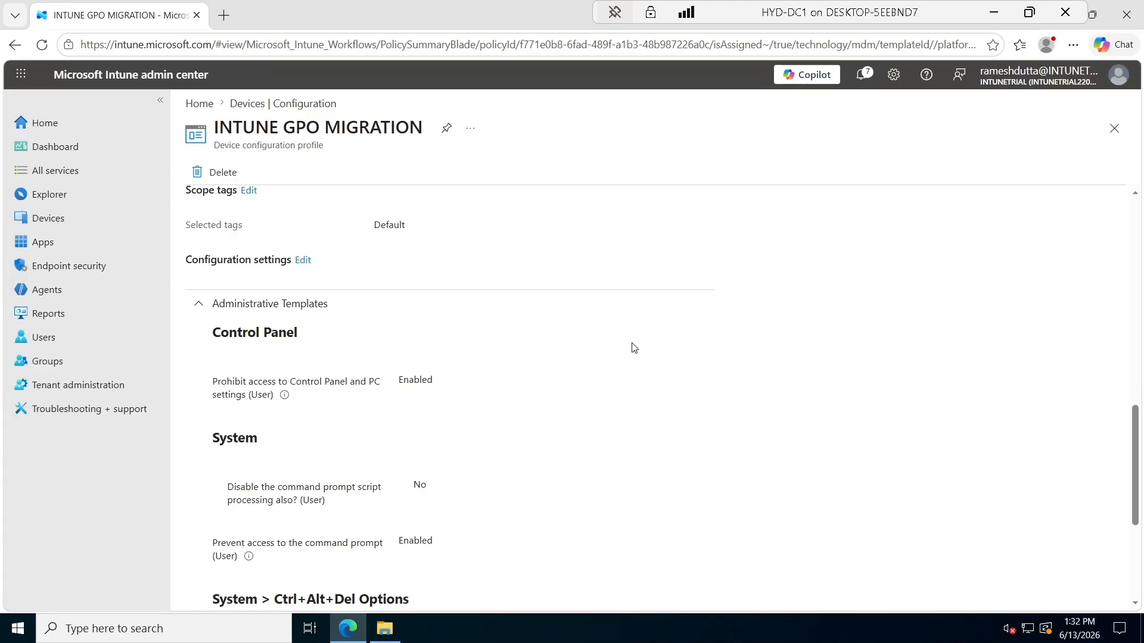
Examine the profile's remaining Administrative Templates settings, plus its System and Local Policies Security Options settings
scroll(633, 348, down, 3)
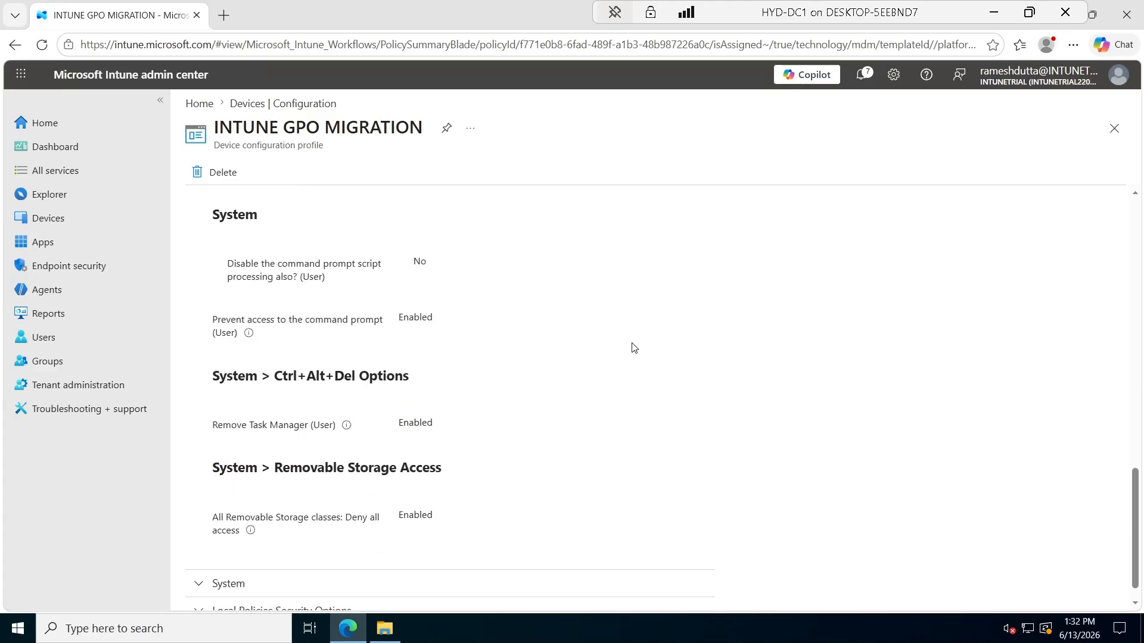
scroll(634, 347, down, 1)
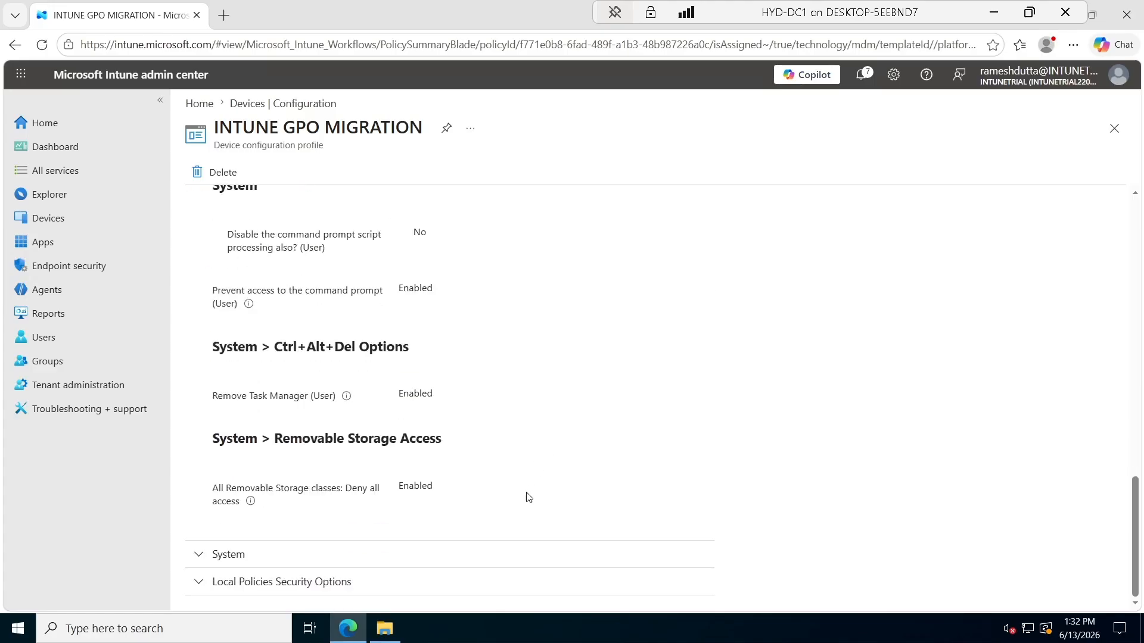
click(531, 555)
scroll(598, 442, down, 2)
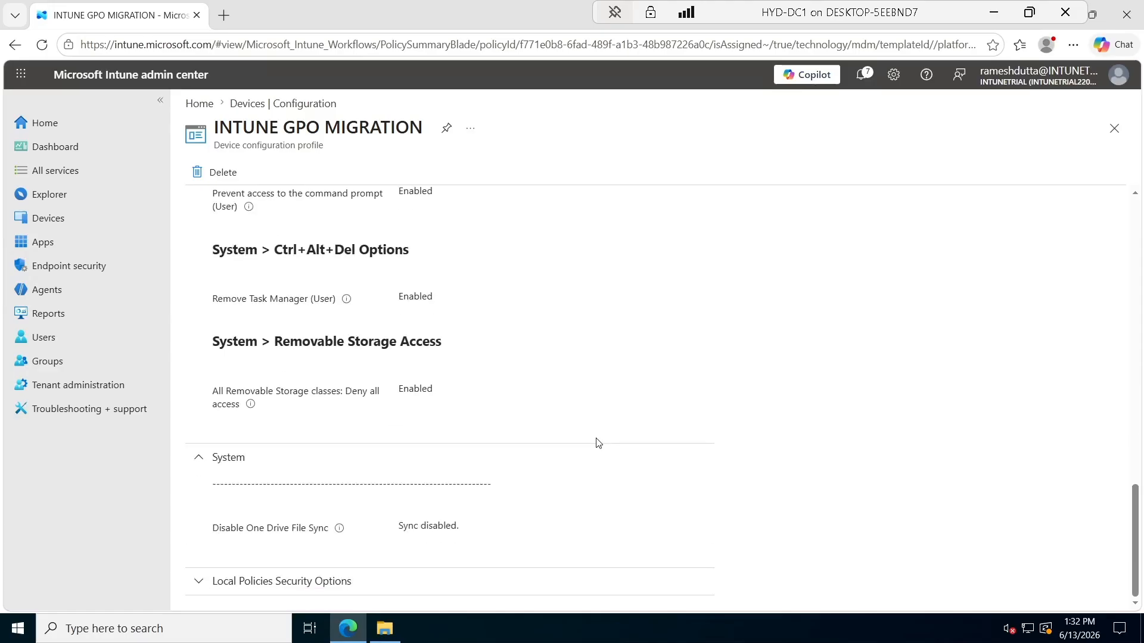
click(473, 578)
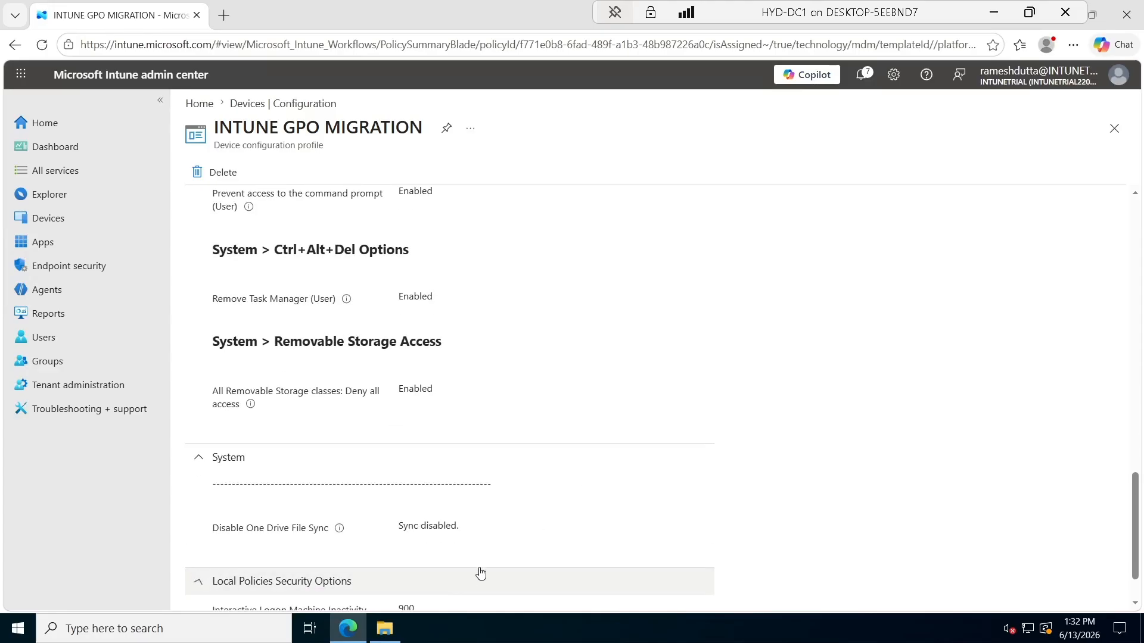
scroll(598, 441, down, 1)
scroll(584, 474, up, 7)
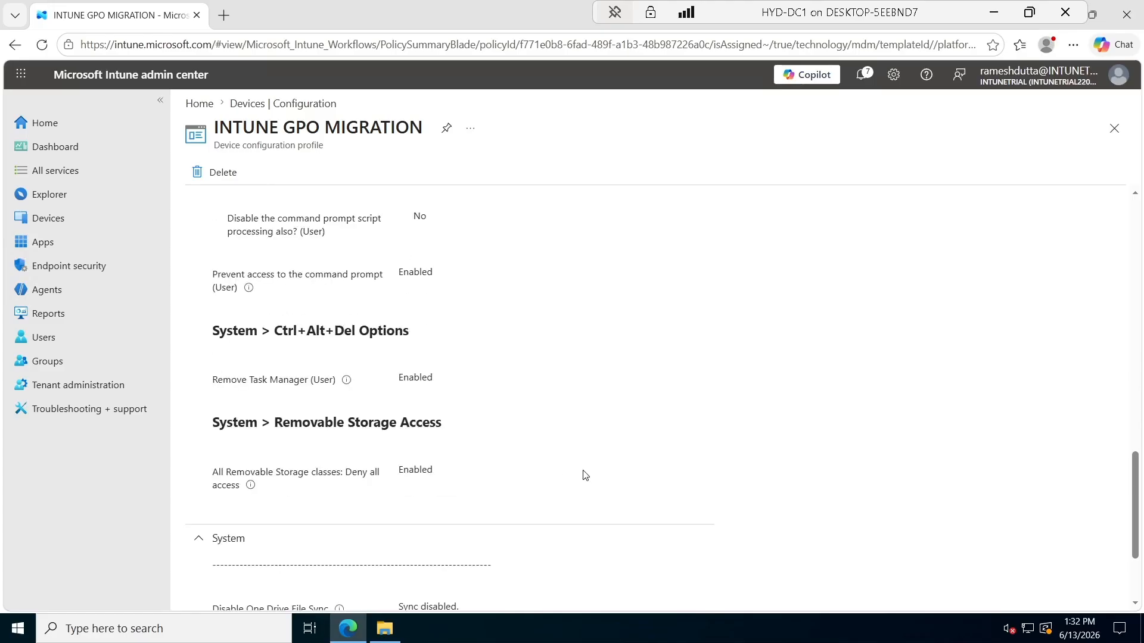
scroll(584, 475, down, 1)
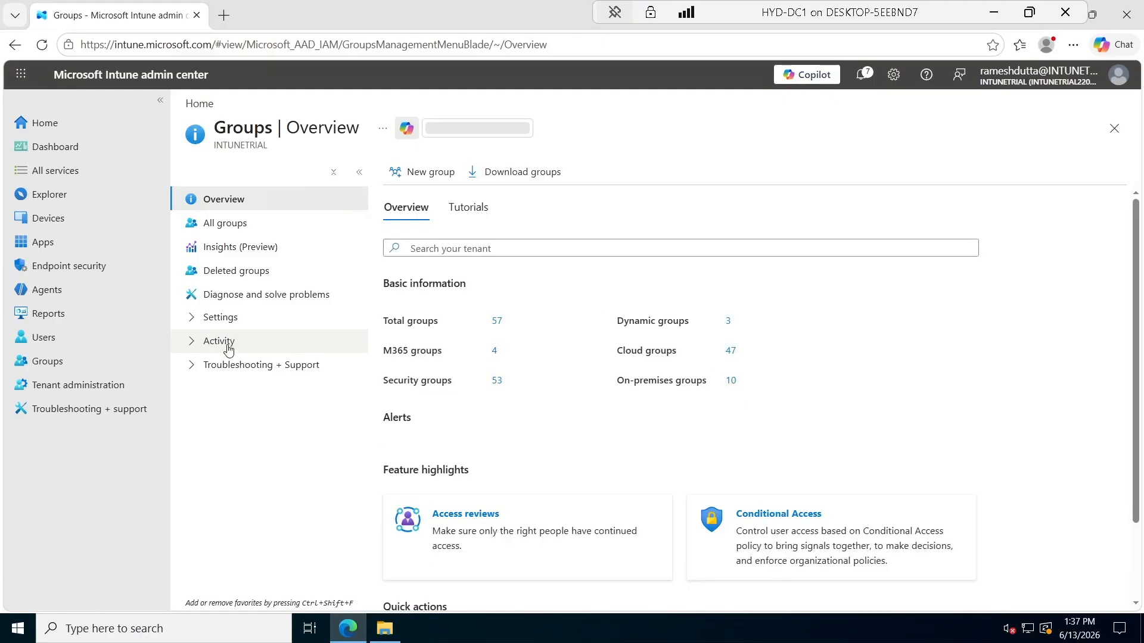
Start a new security group from the All groups list and name it INTUNE GPA TESTING
click(209, 224)
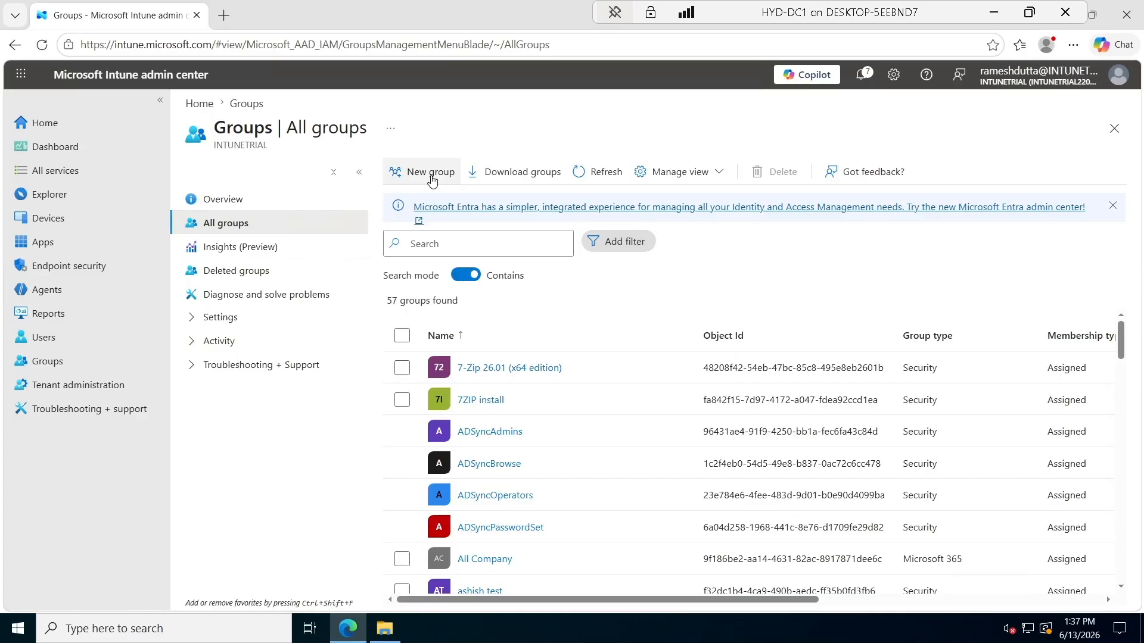
click(430, 174)
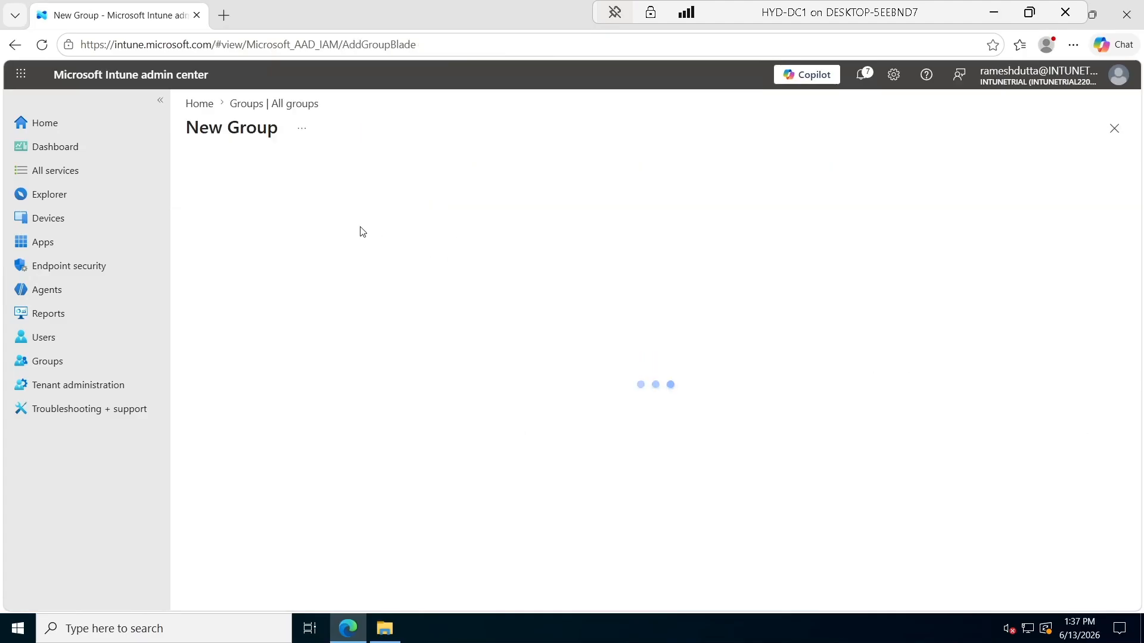
click(289, 268)
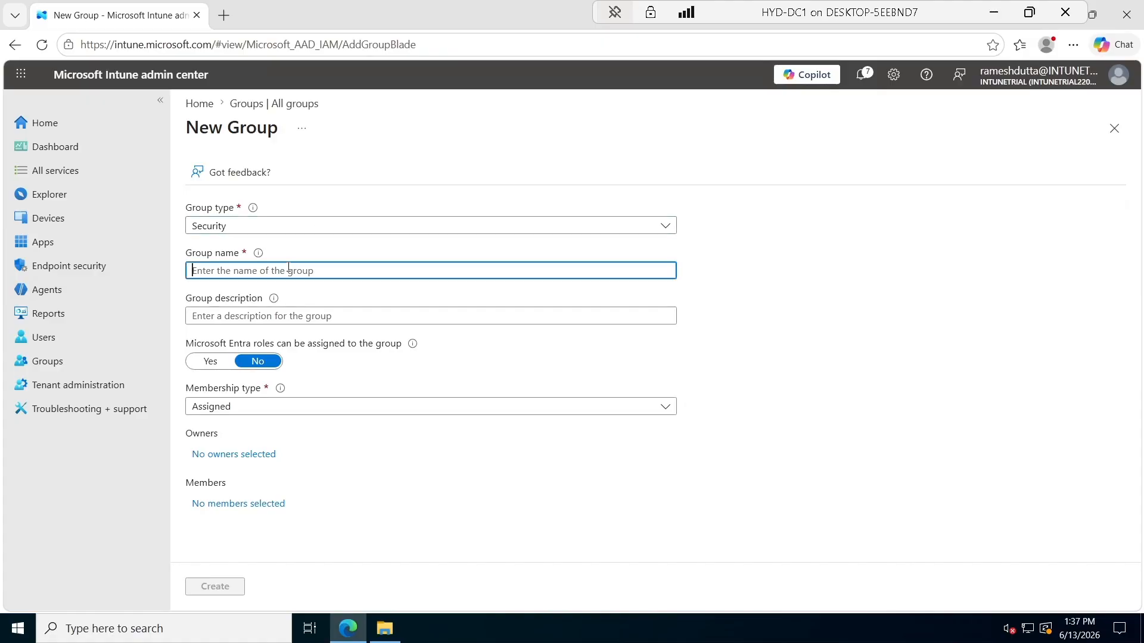
text(IN)
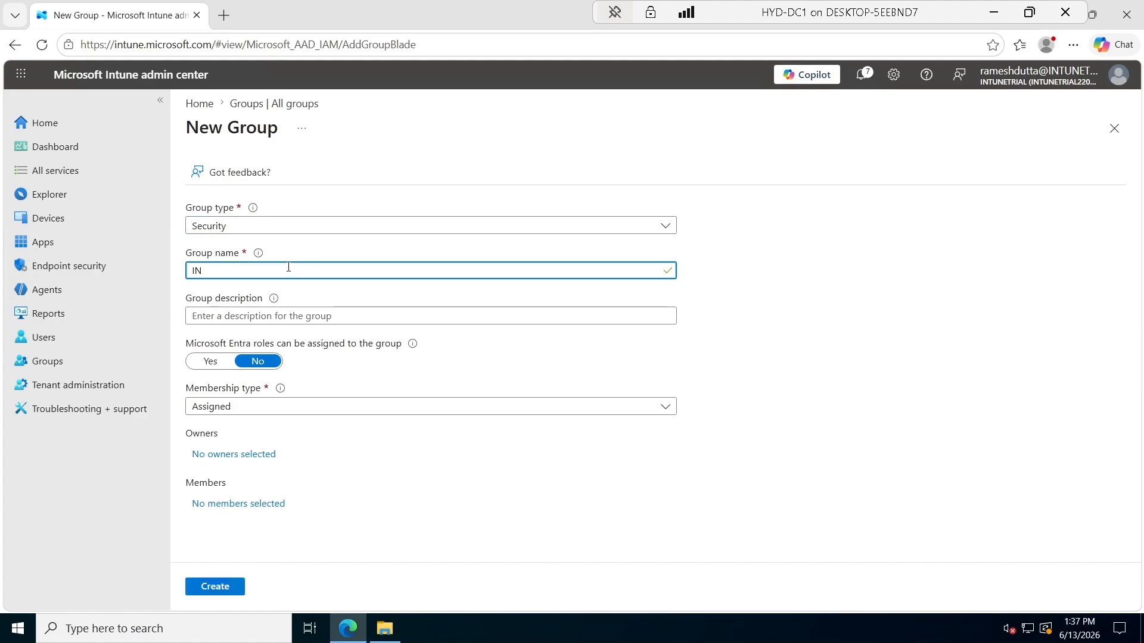
text(TUNE GP )
text( TESTING)
click(222, 504)
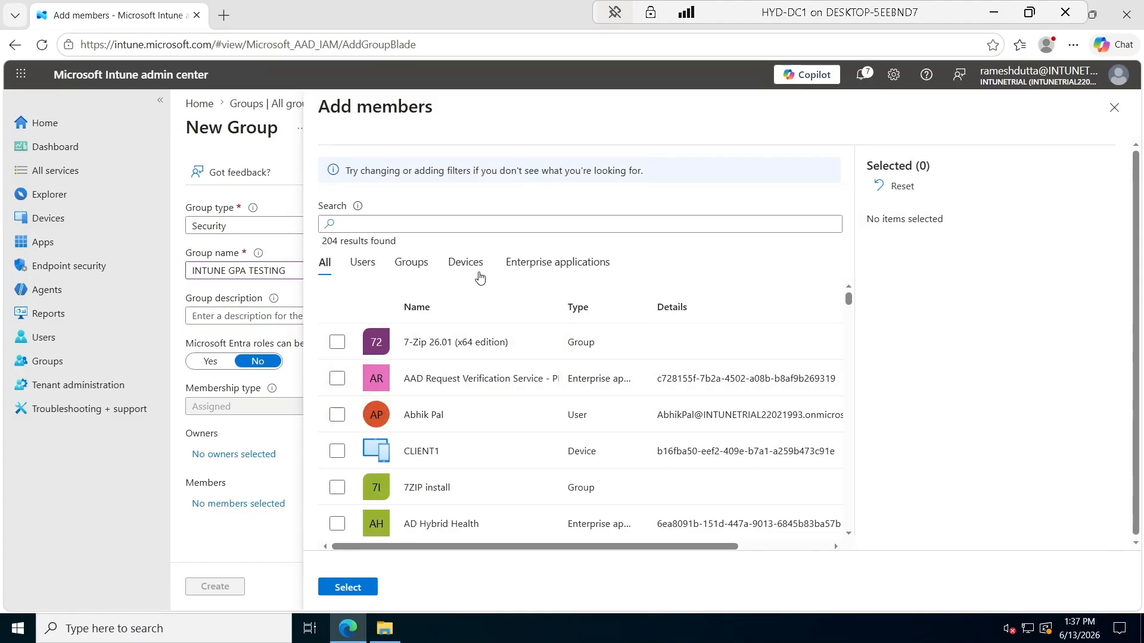
click(474, 271)
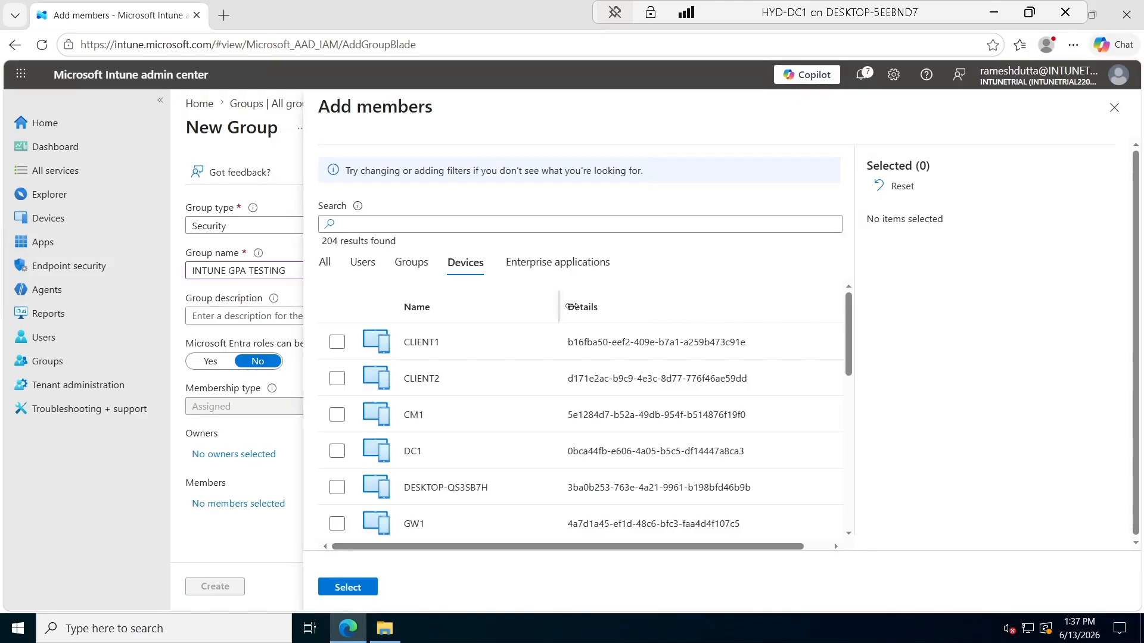
scroll(534, 398, down, 5)
scroll(535, 399, down, 2)
scroll(535, 399, up, 4)
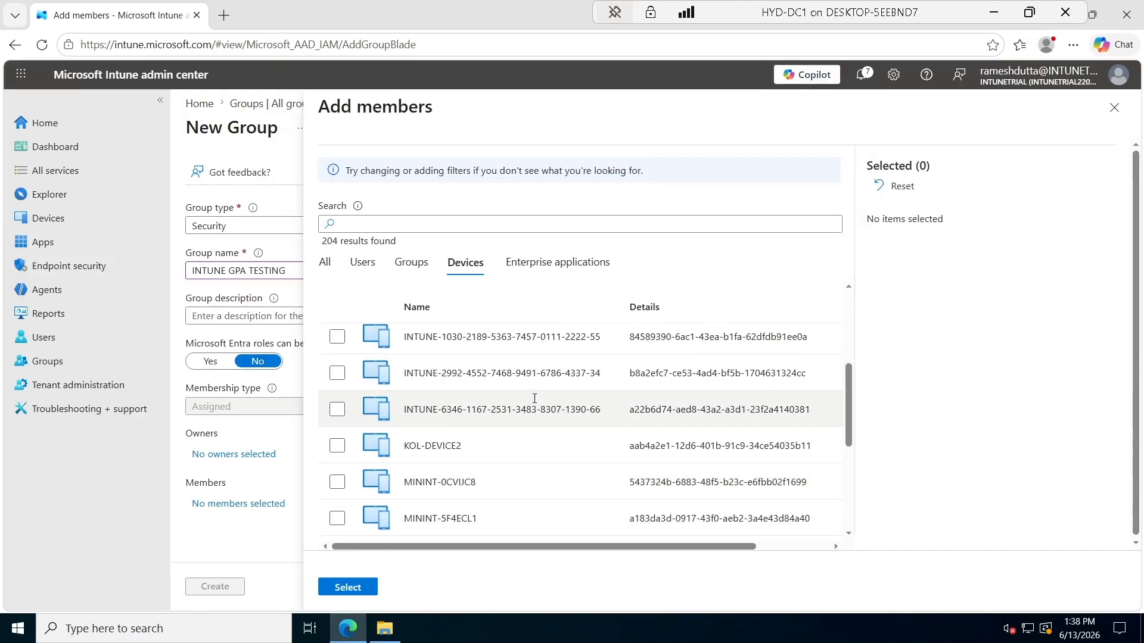
click(339, 375)
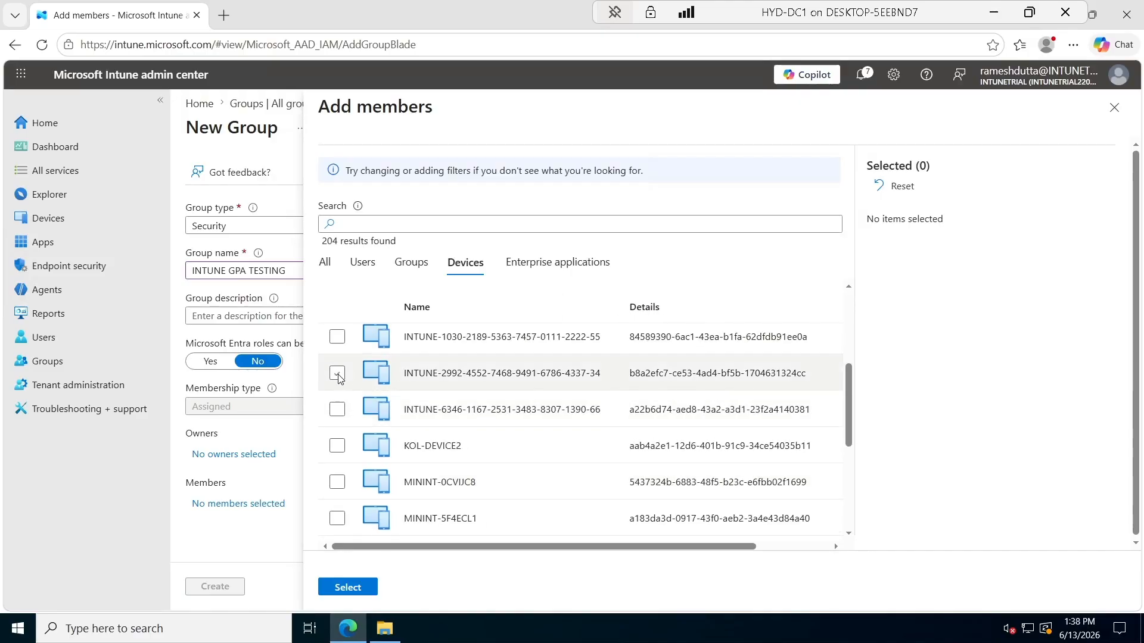
click(338, 375)
scroll(516, 420, up, 1)
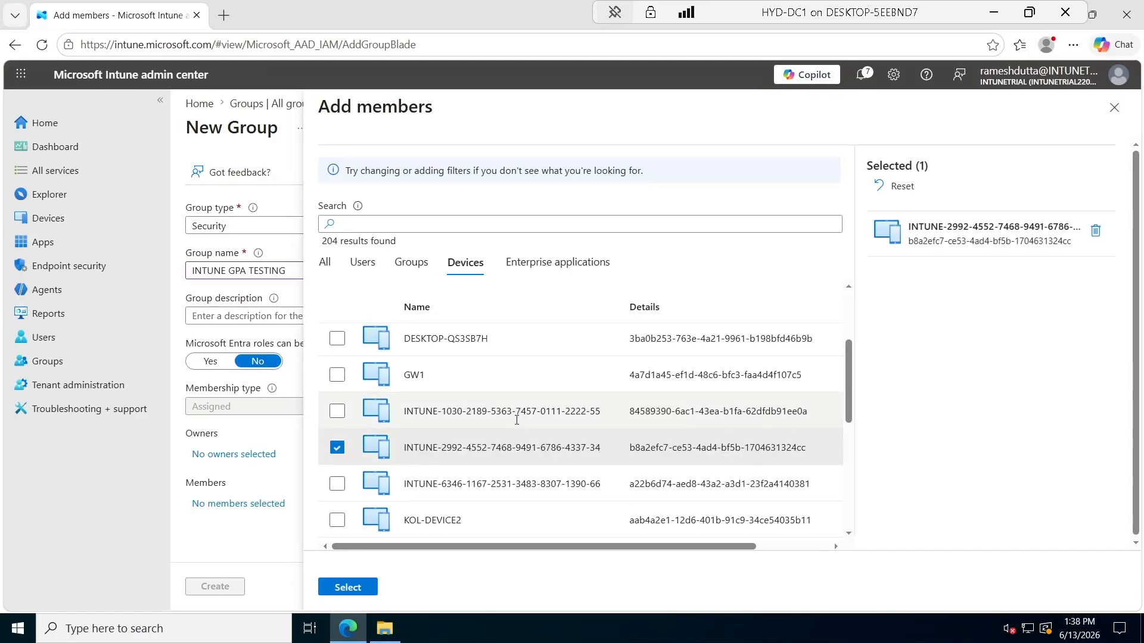
scroll(501, 524, down, 5)
scroll(494, 521, down, 2)
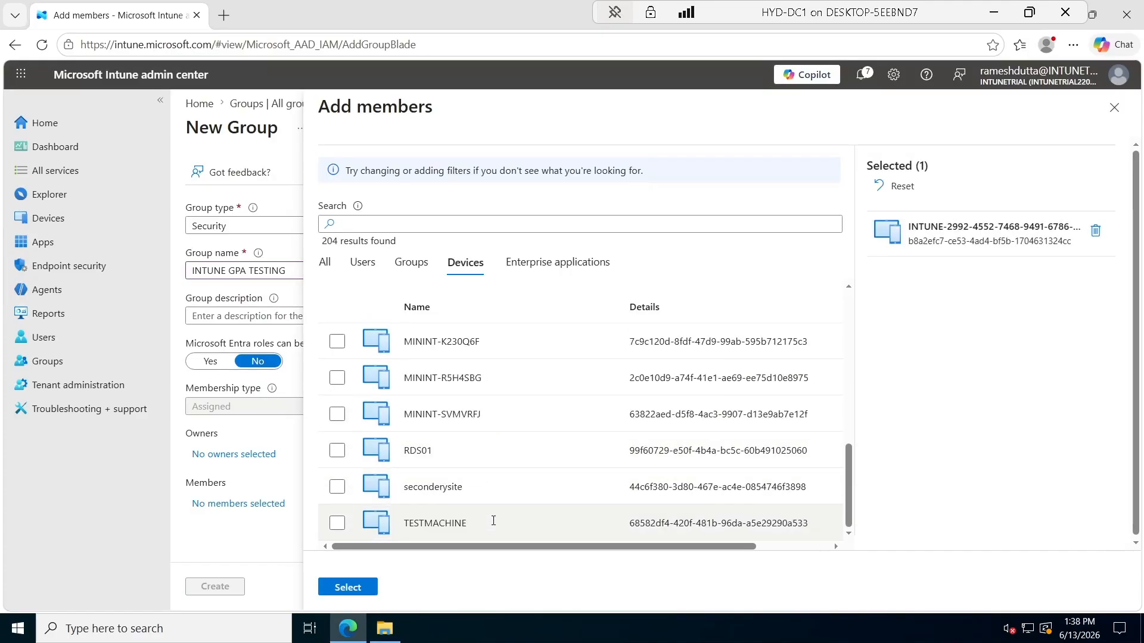
click(350, 589)
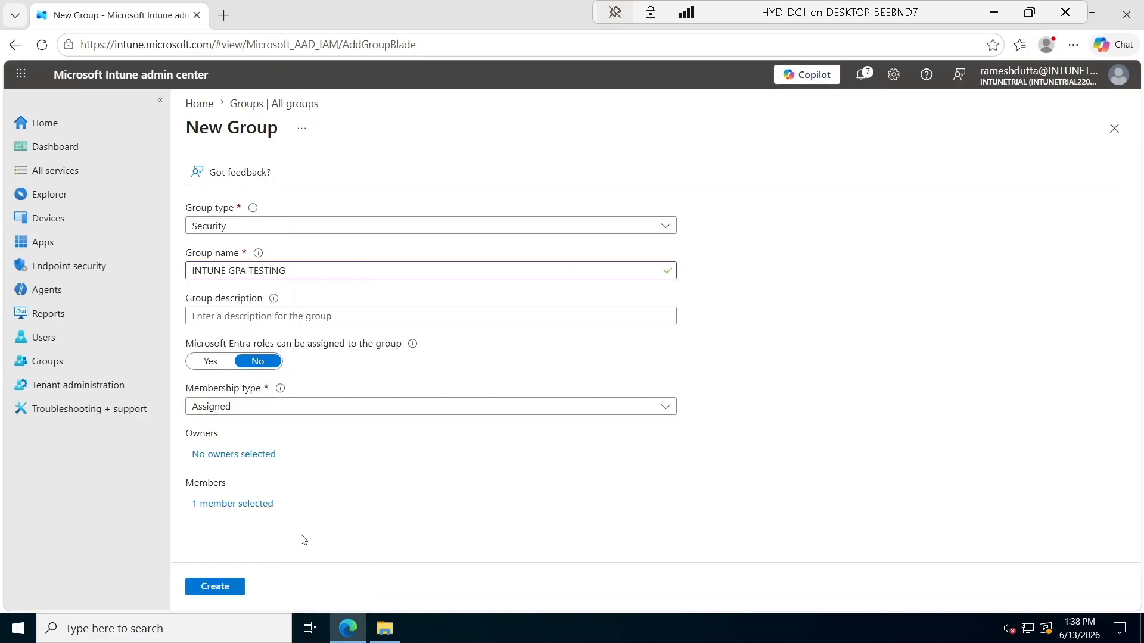
Create the INTUNE GPA TESTING group and search the groups list for INTUNE
click(217, 586)
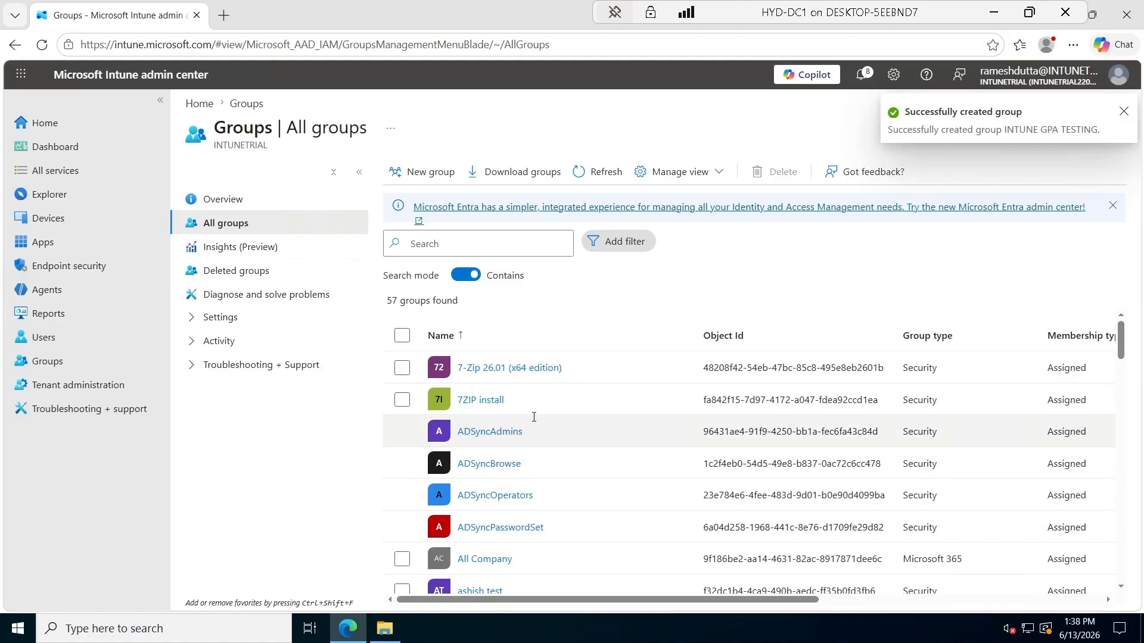
click(453, 244)
text(INTUNE)
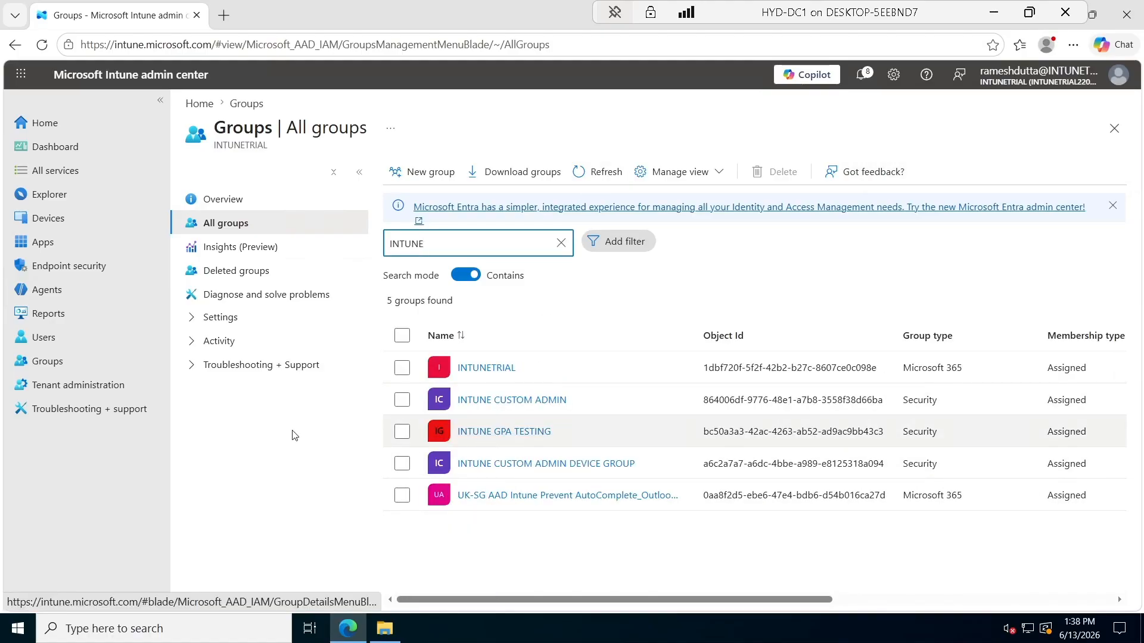
Open the INTUNE GPO MIGRATION profile from the device configuration policies and review its assignments
click(48, 218)
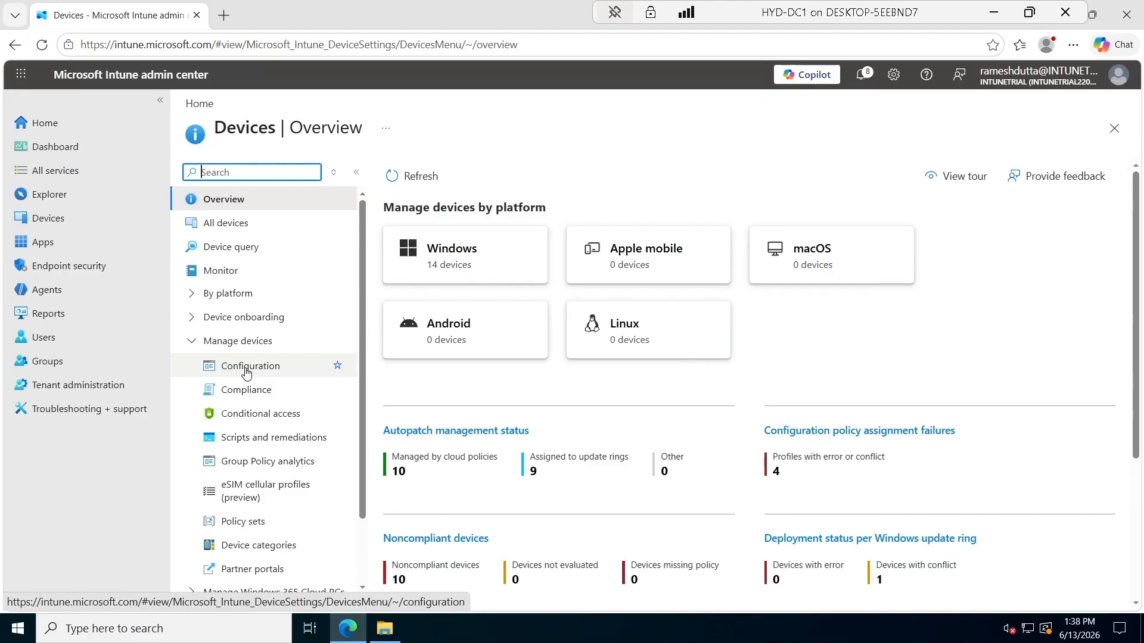
click(246, 368)
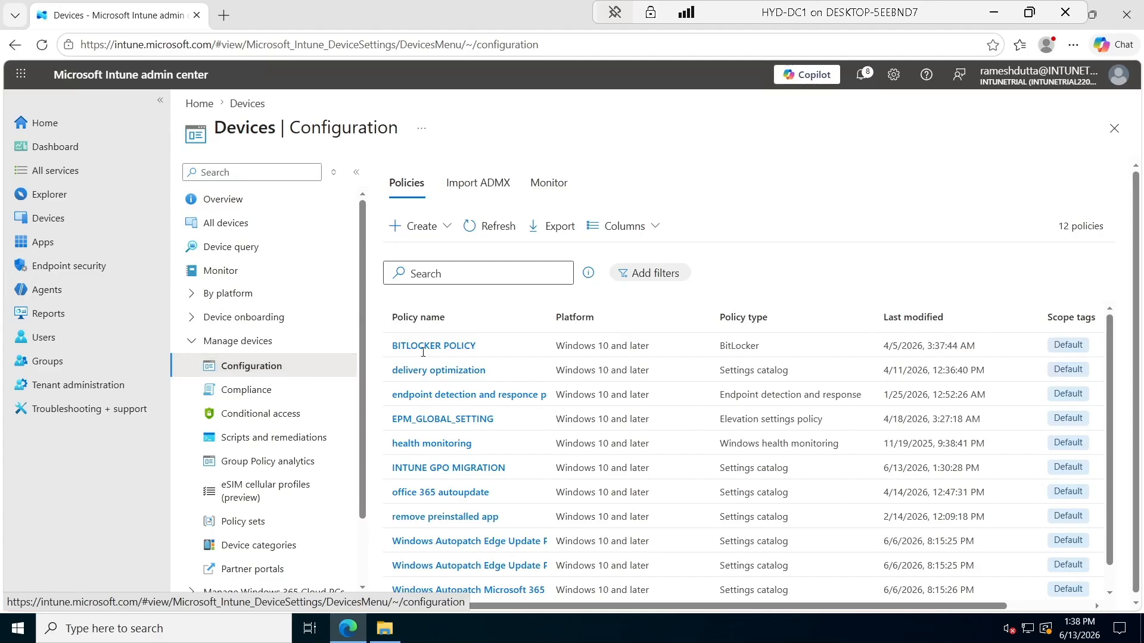
click(458, 471)
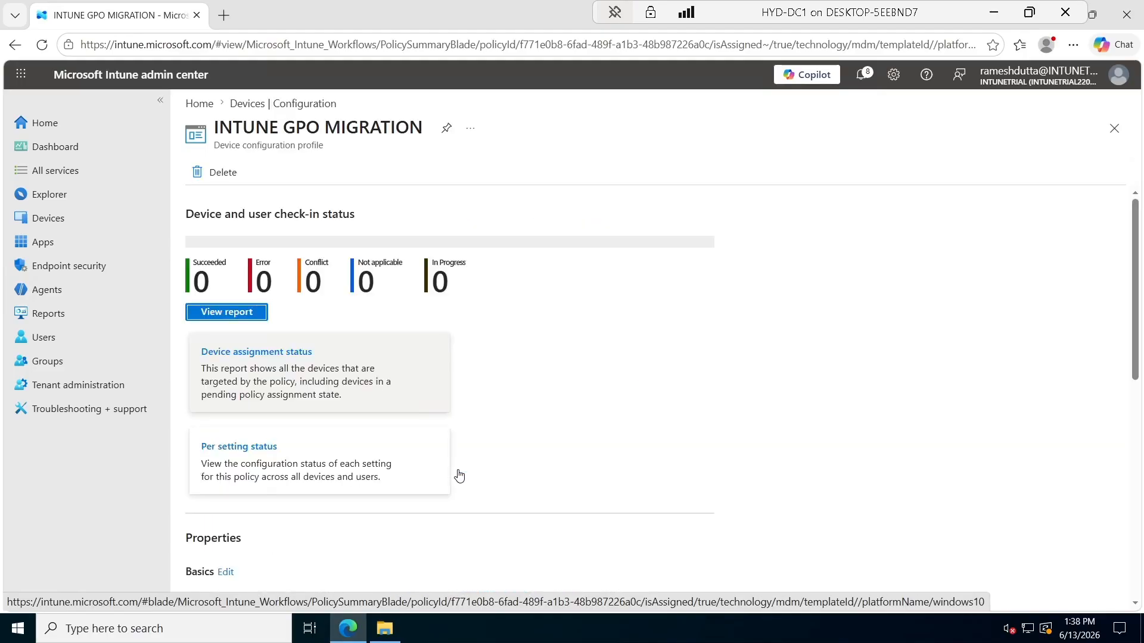
scroll(458, 475, down, 6)
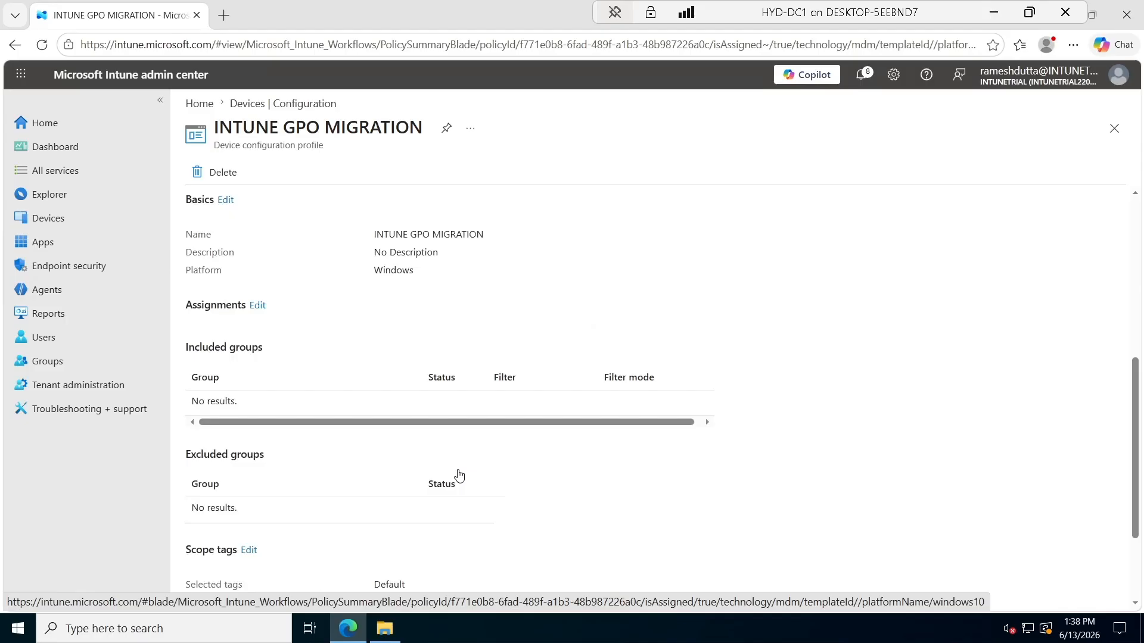
scroll(458, 475, down, 2)
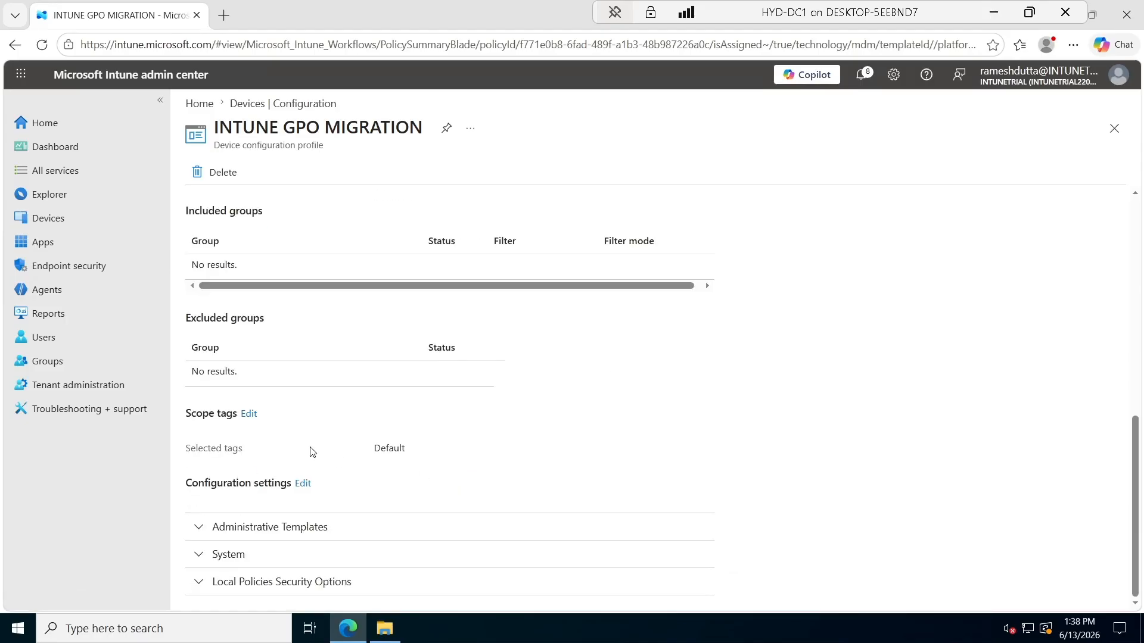
scroll(310, 451, up, 2)
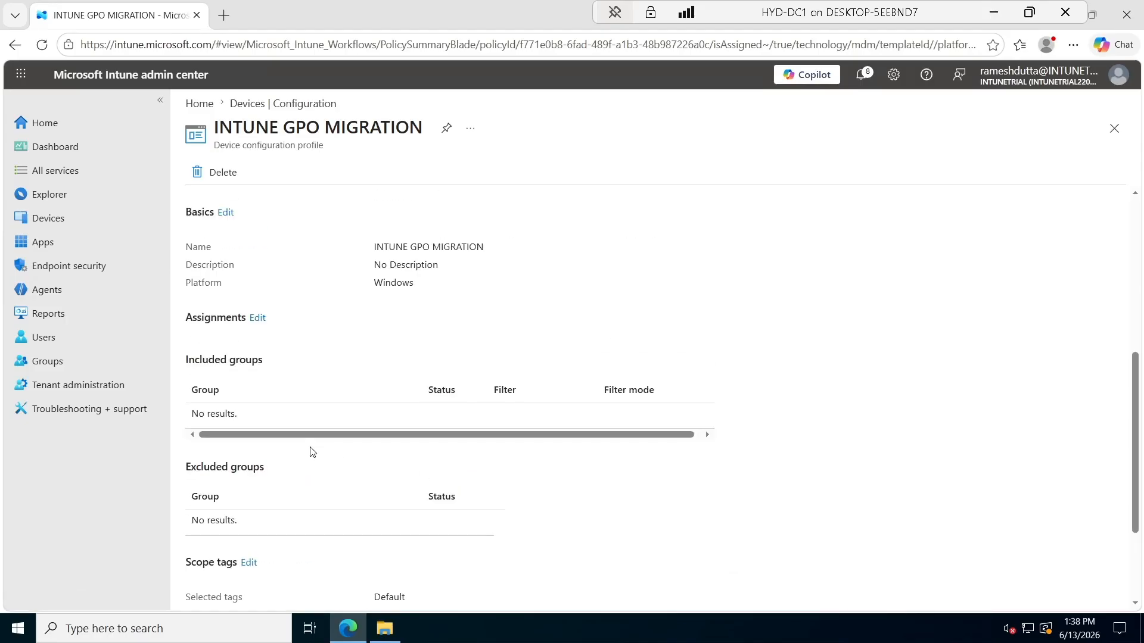
Add INTUNE GPA TESTING to the profile's included groups and save the assignment
click(257, 318)
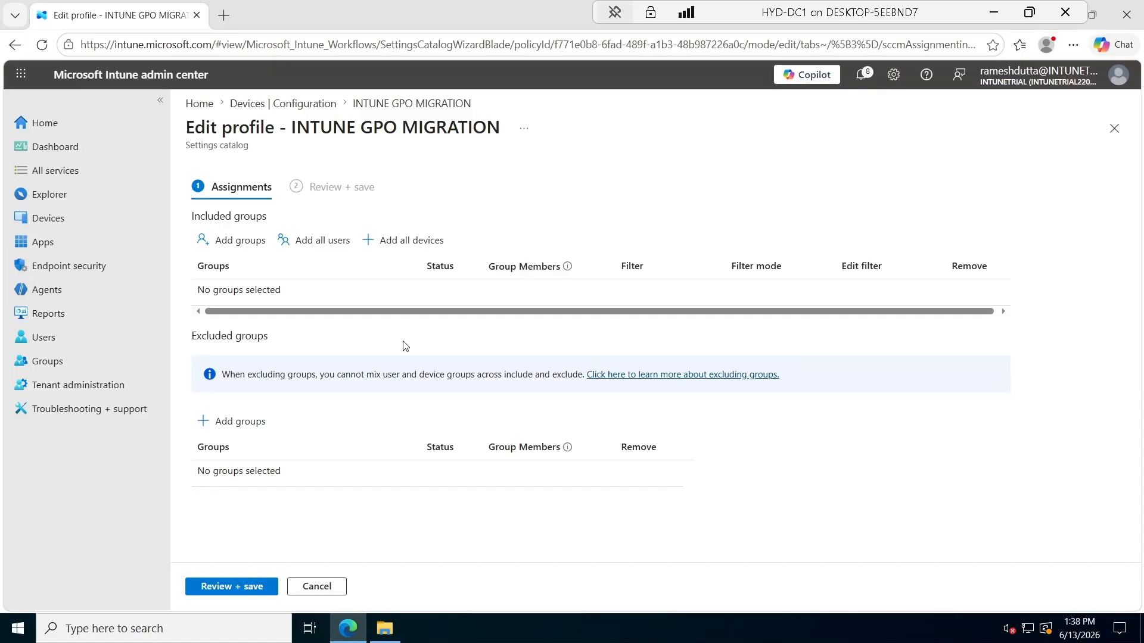
click(242, 245)
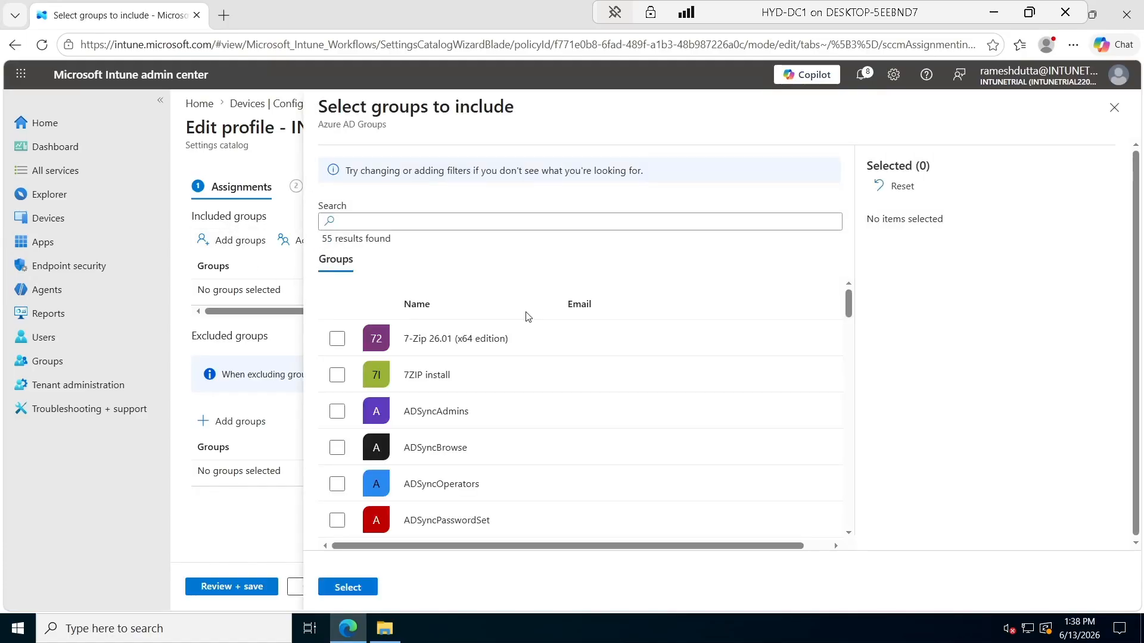
click(444, 228)
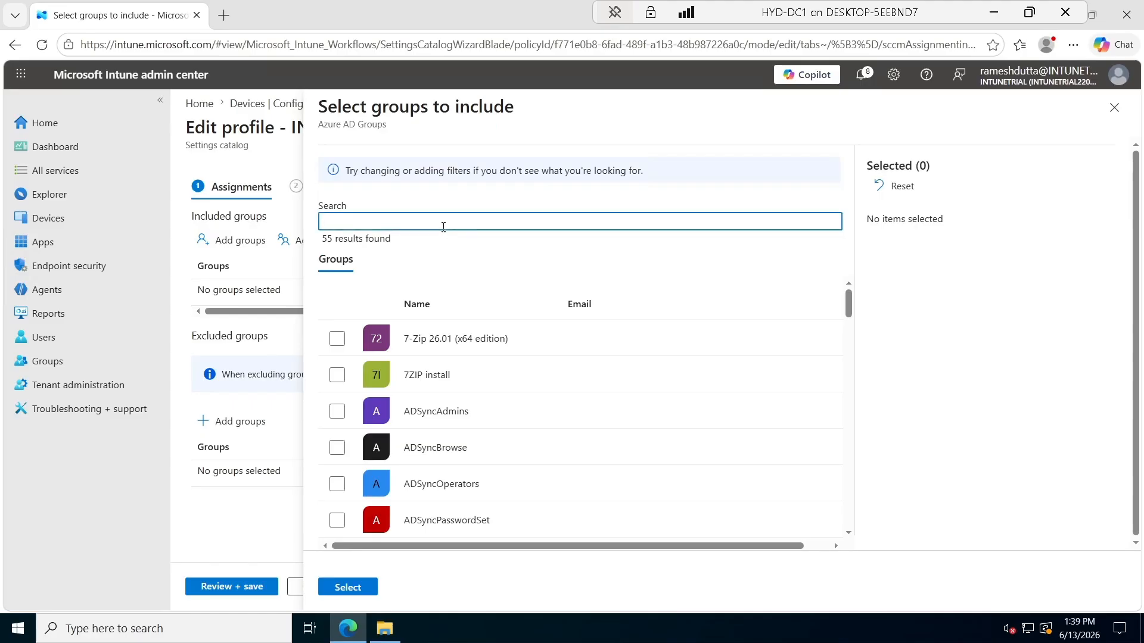
text(GPA)
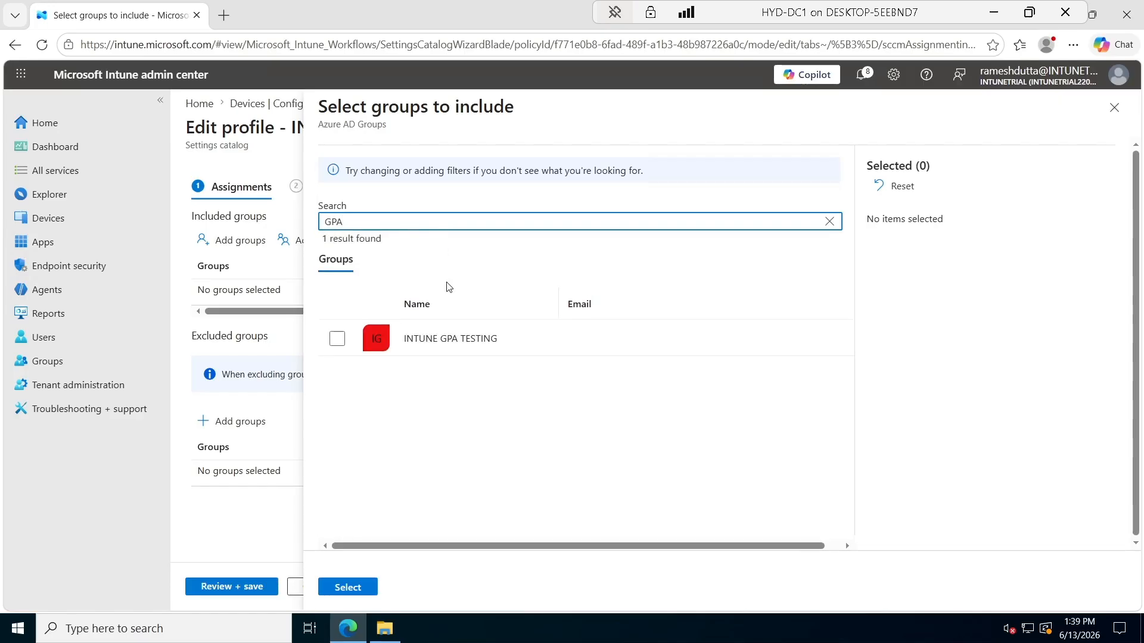
click(336, 344)
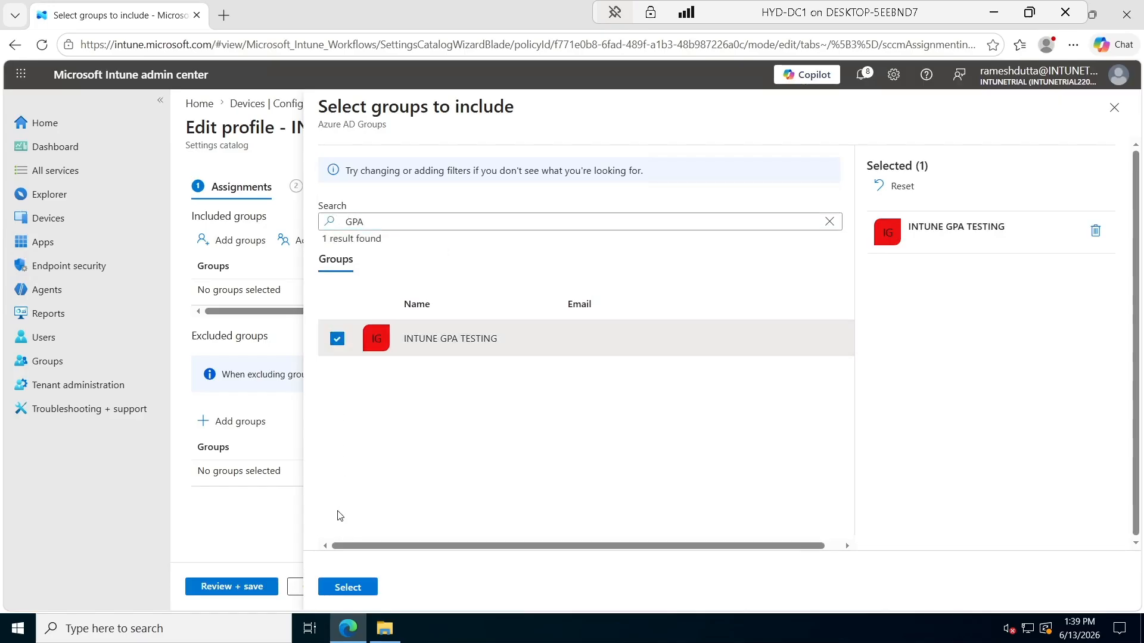
click(348, 593)
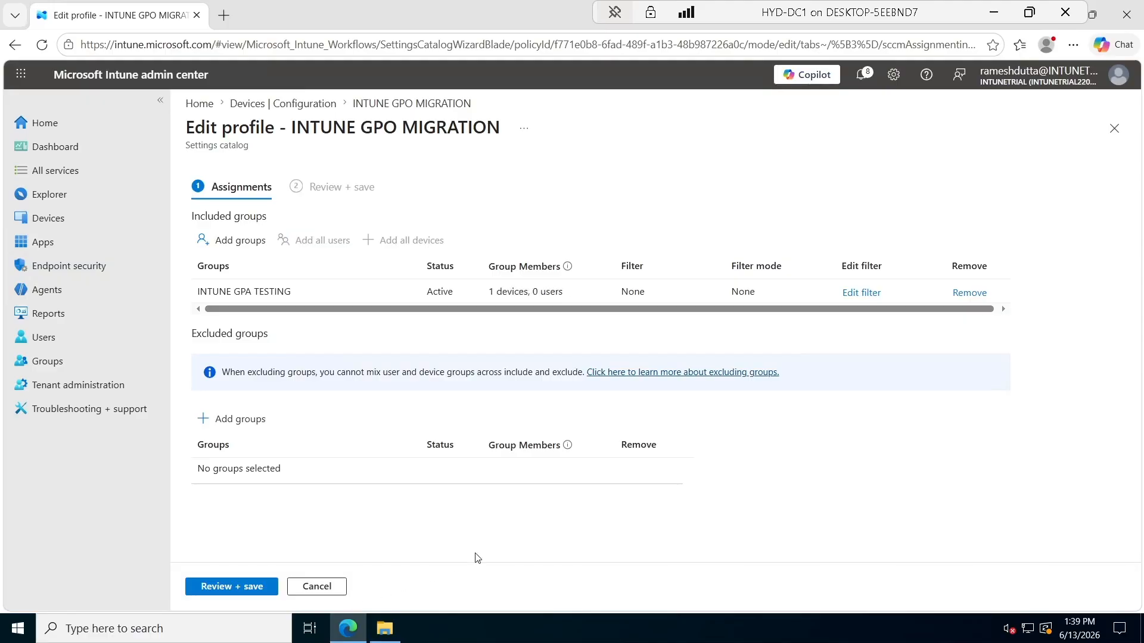
click(225, 588)
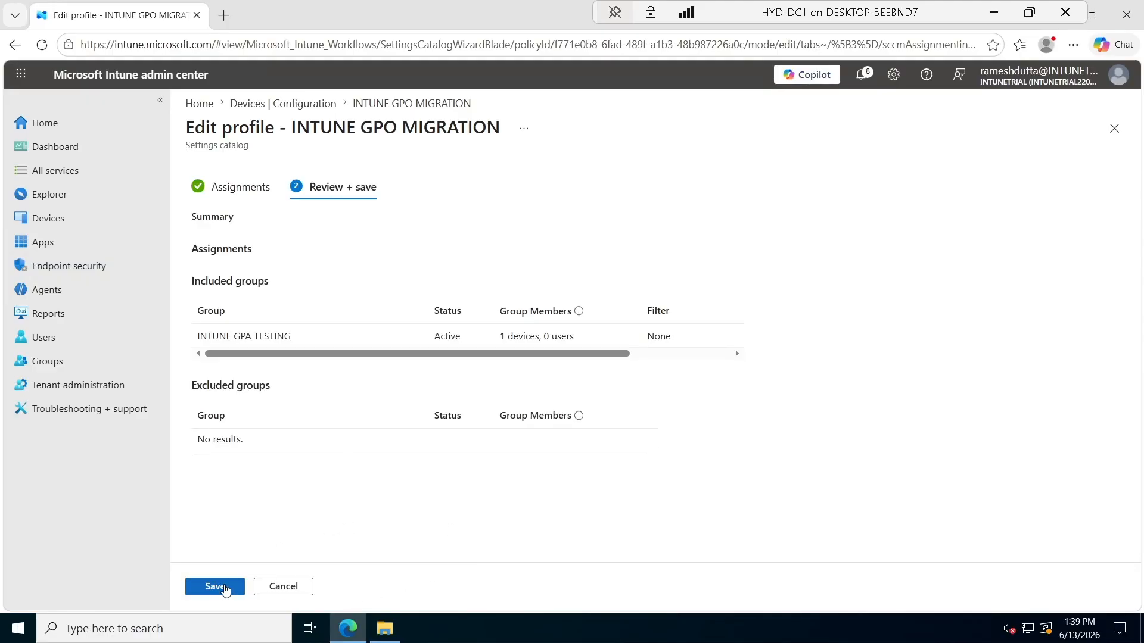
click(225, 587)
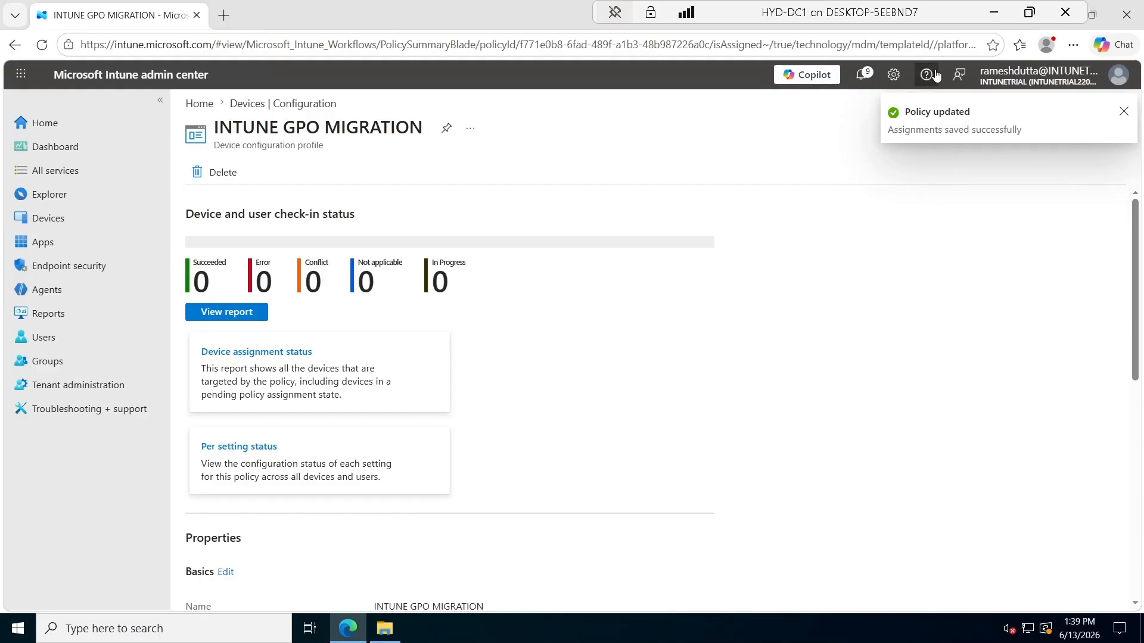
Switch to the INTUNELAB TEST1 remote session and close its command prompt window
click(993, 12)
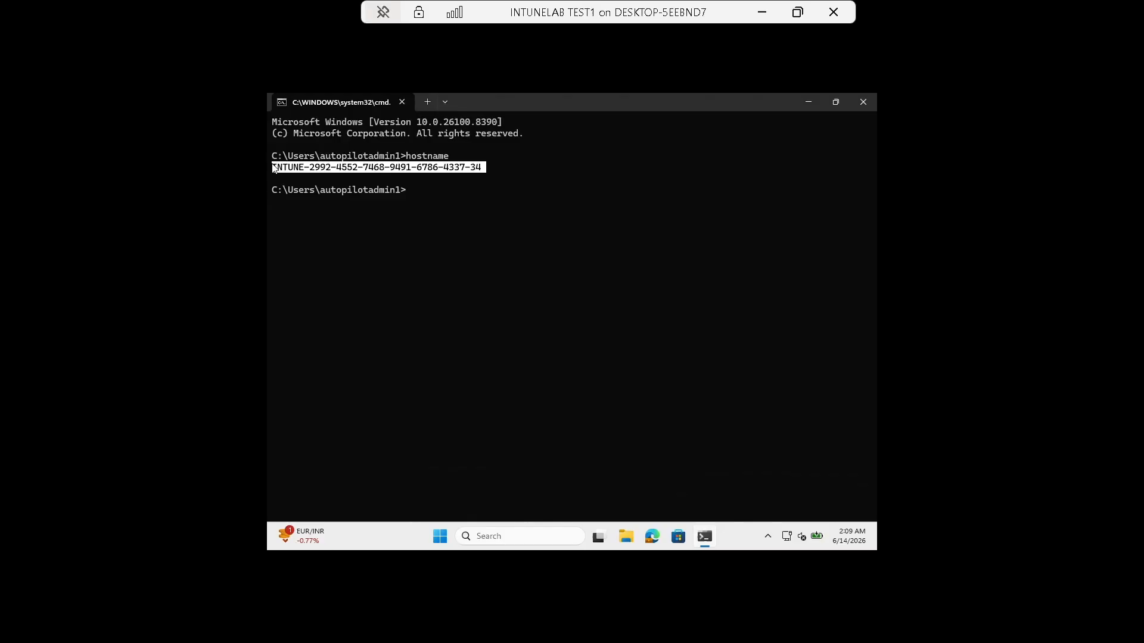
click(862, 103)
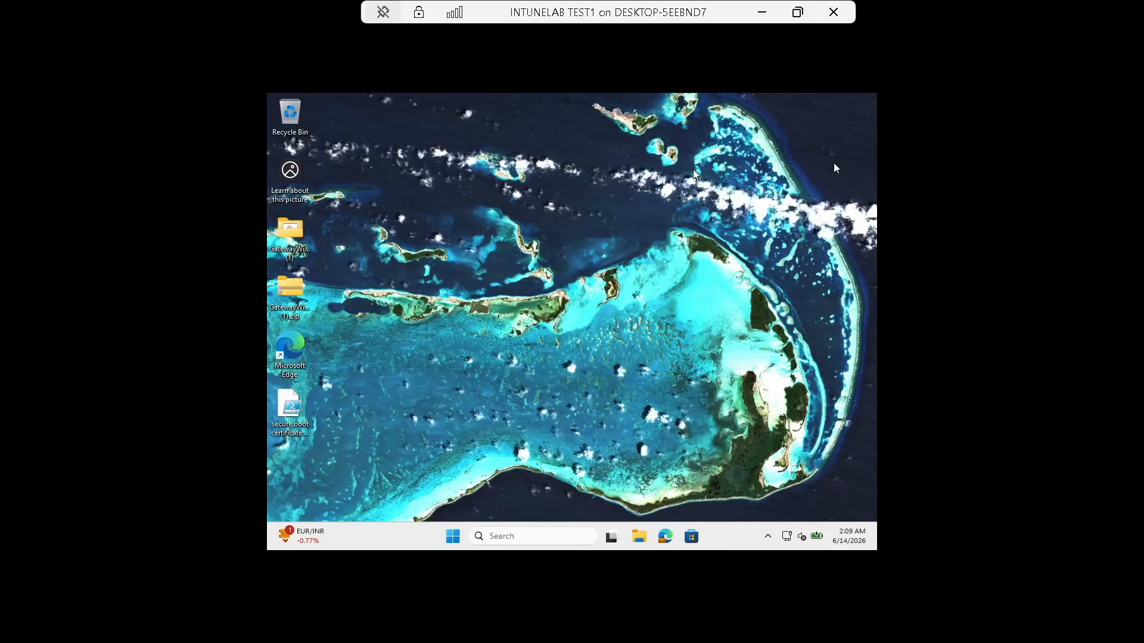
Open the Access work or school page in the Windows account settings
click(452, 537)
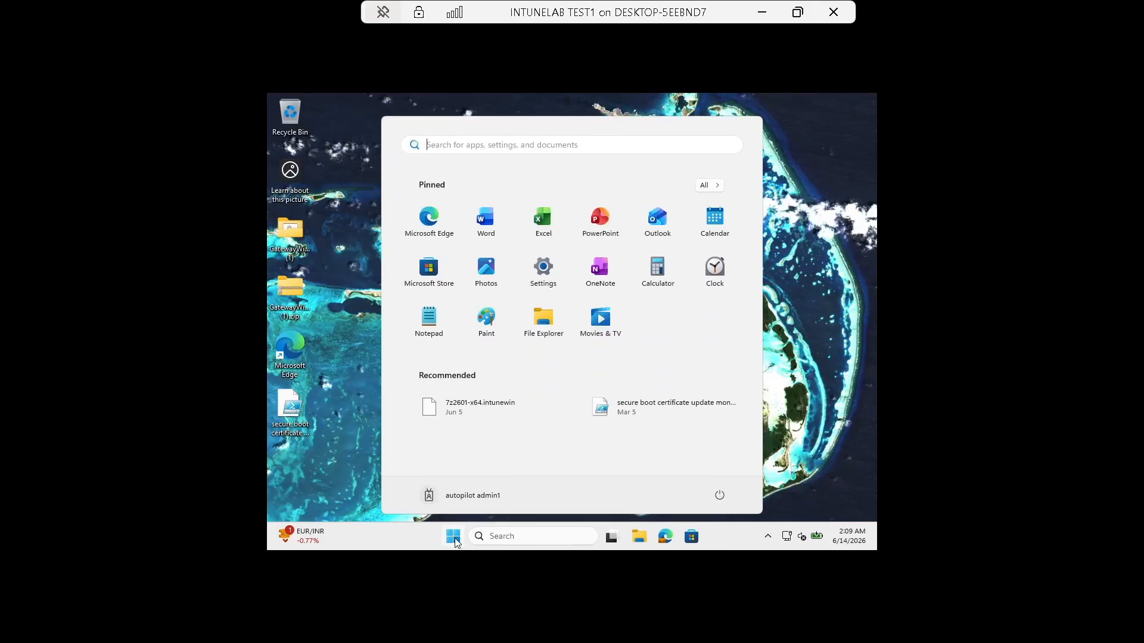
click(542, 271)
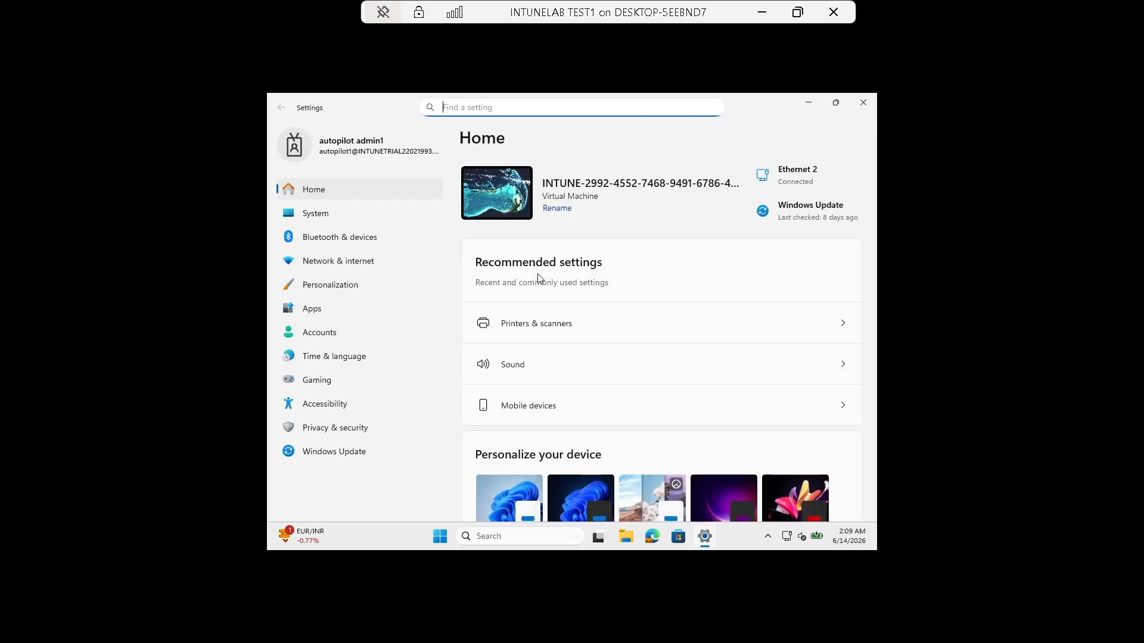
click(319, 336)
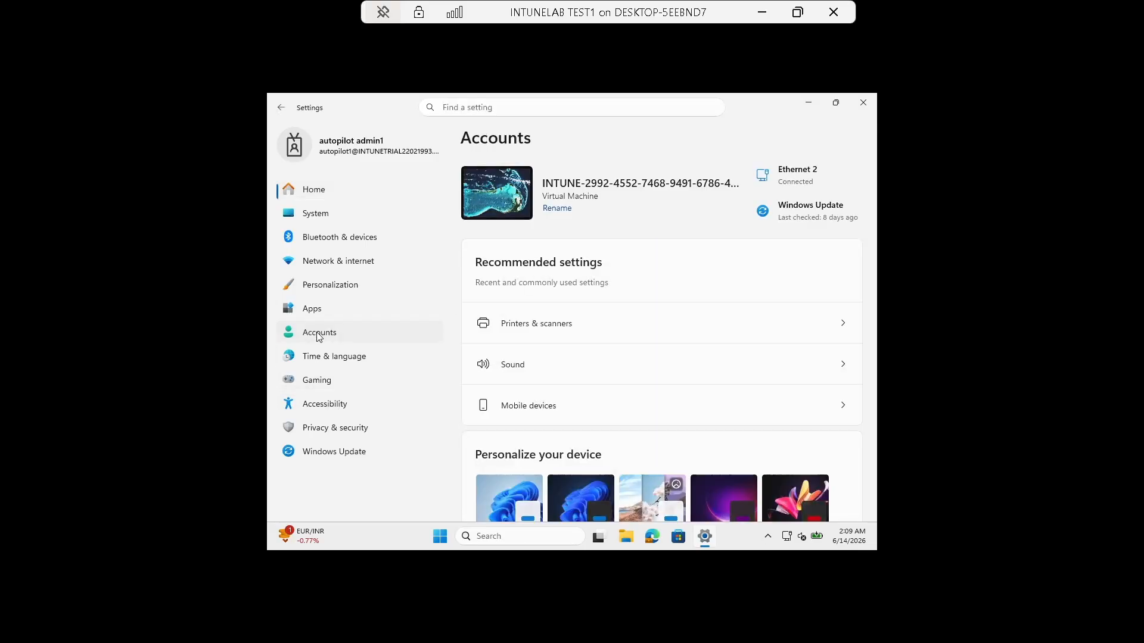
scroll(643, 433, down, 1)
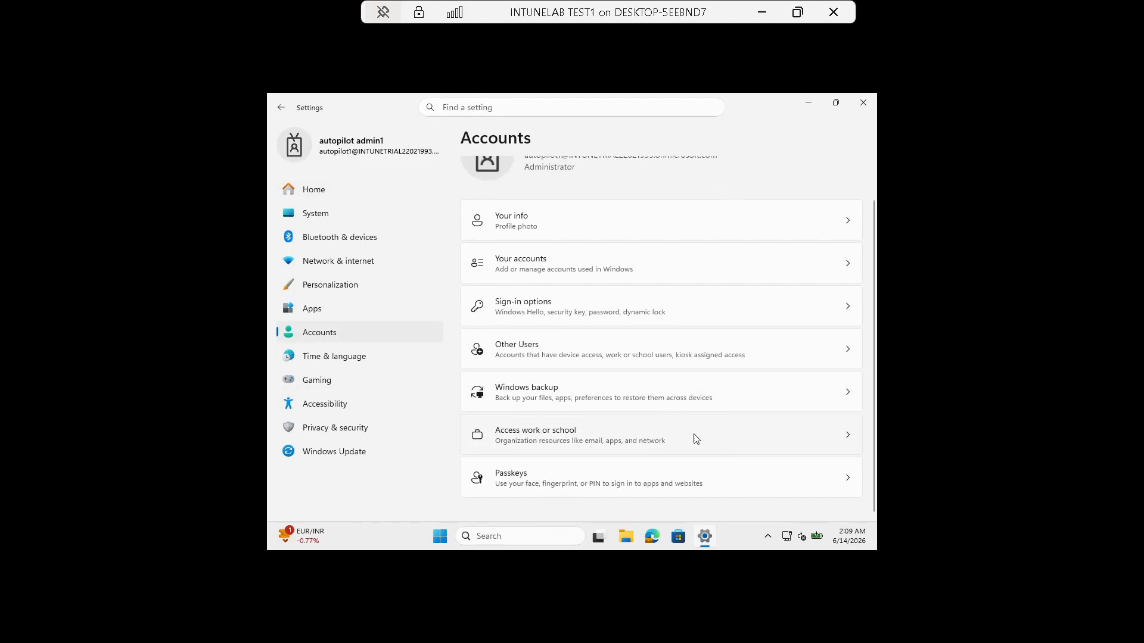
click(831, 439)
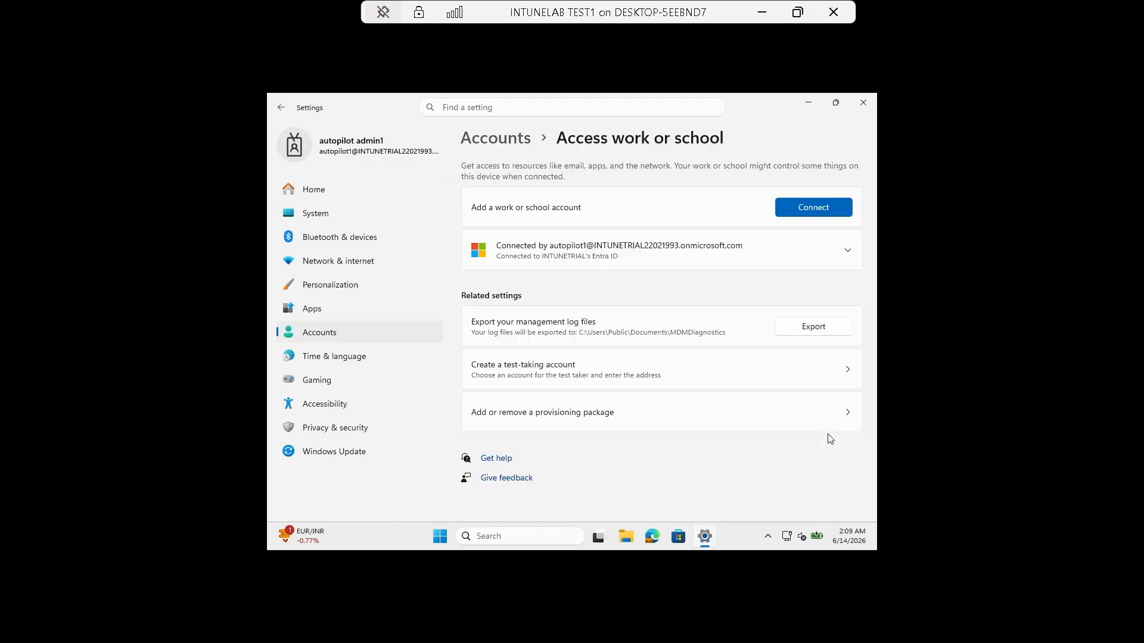
Open the management info for the connected INTUNETRIAL account and start a device sync
click(741, 252)
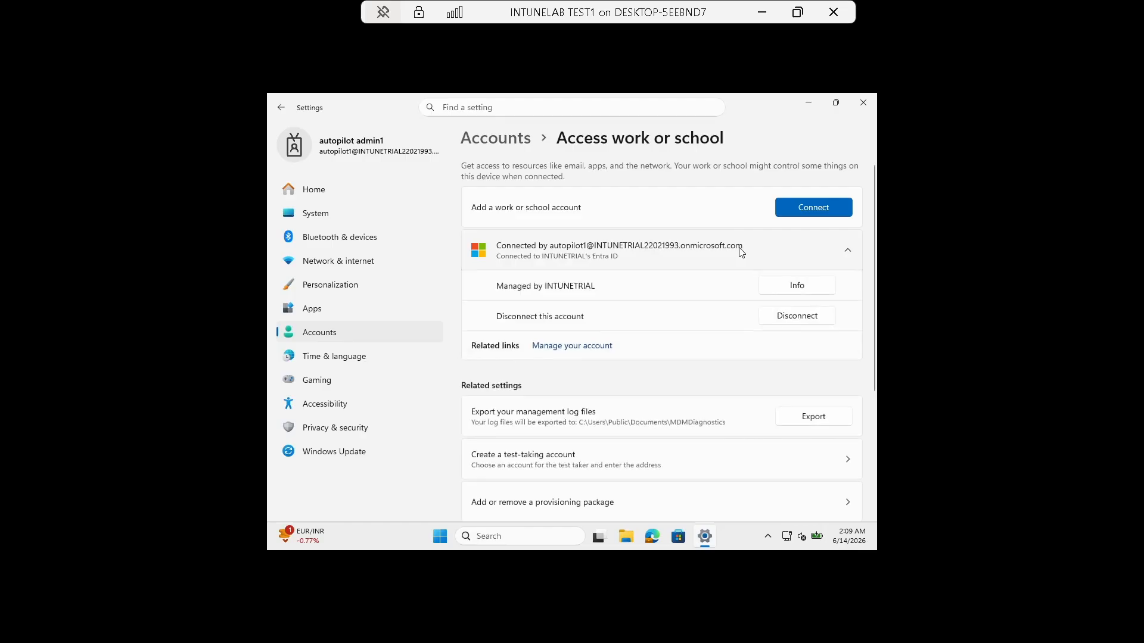
click(793, 287)
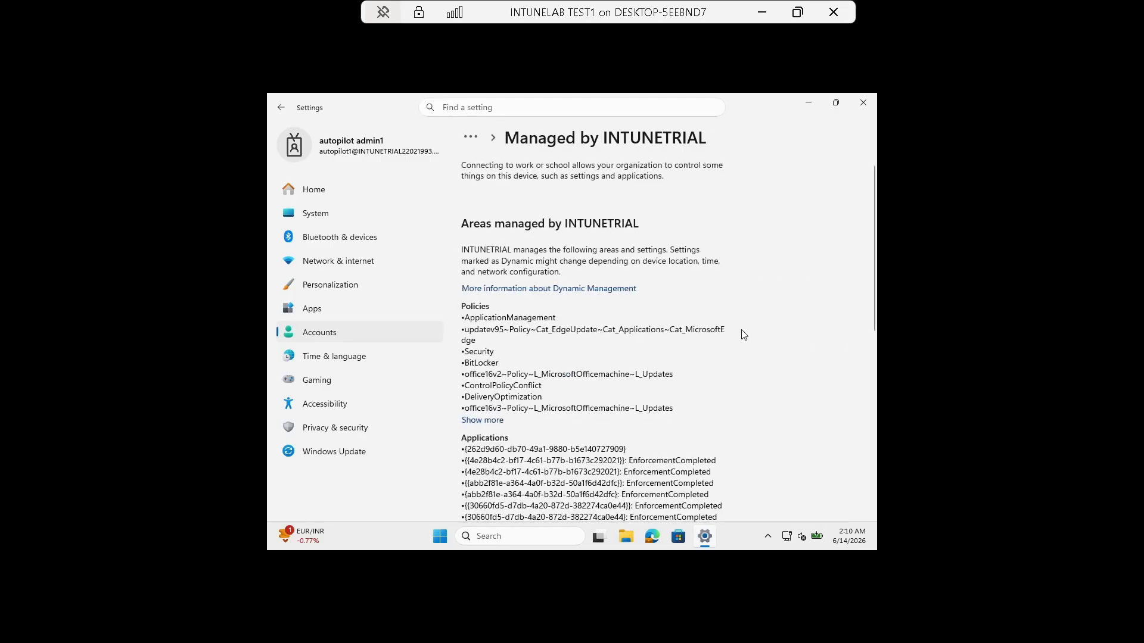
scroll(721, 352, down, 4)
scroll(702, 366, down, 3)
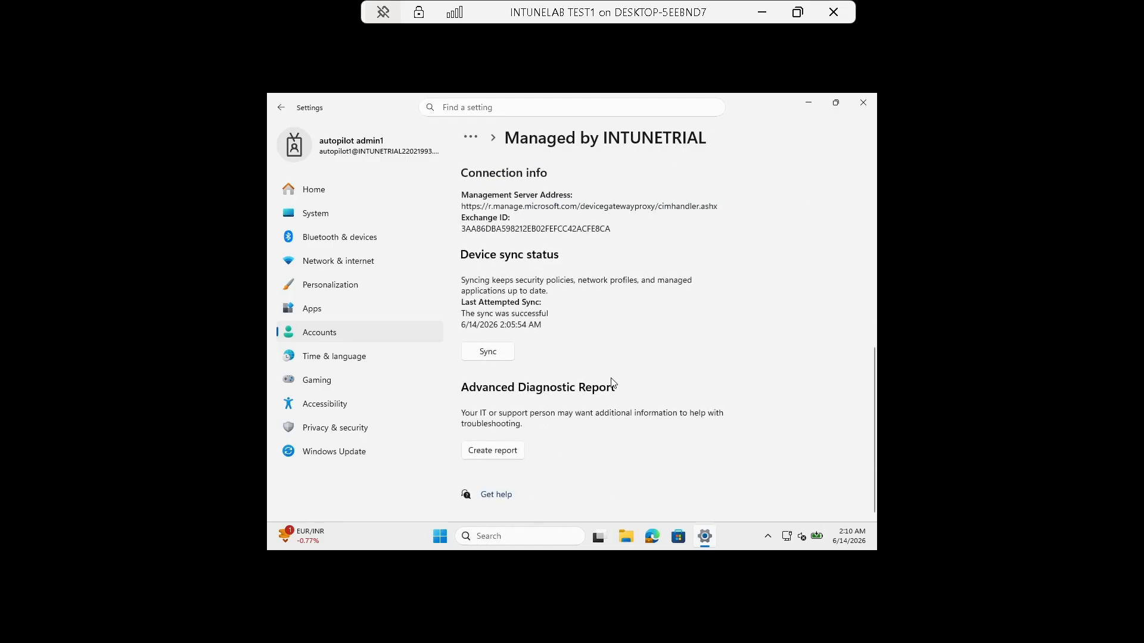
click(488, 352)
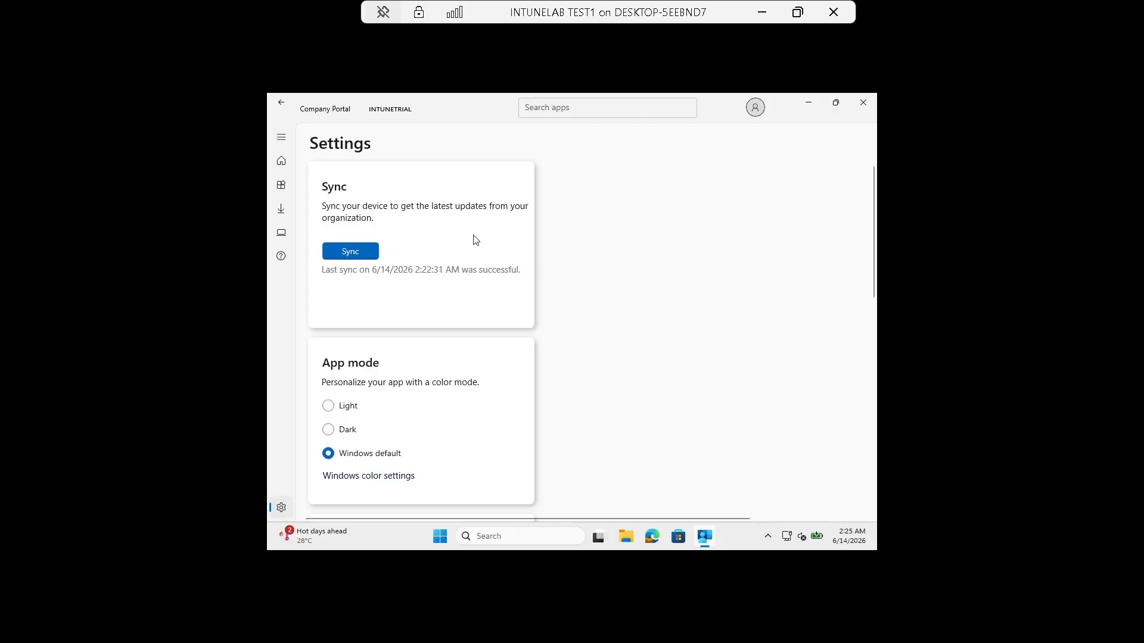
Launch Command Prompt to check its restriction, highlight the displayed message, and close the window
click(506, 539)
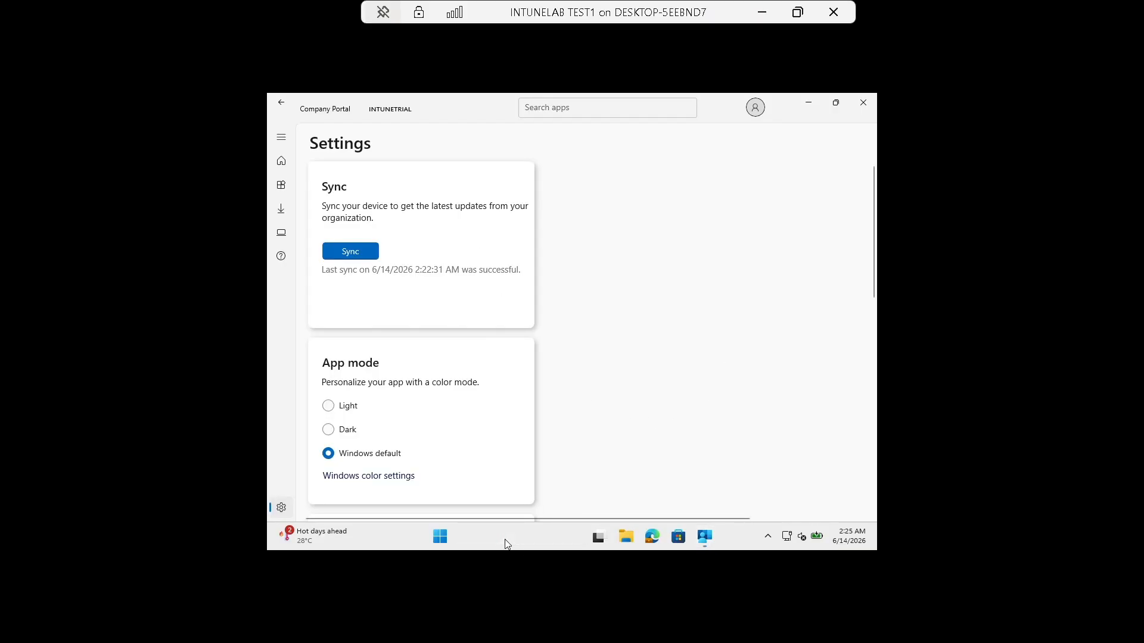
click(421, 164)
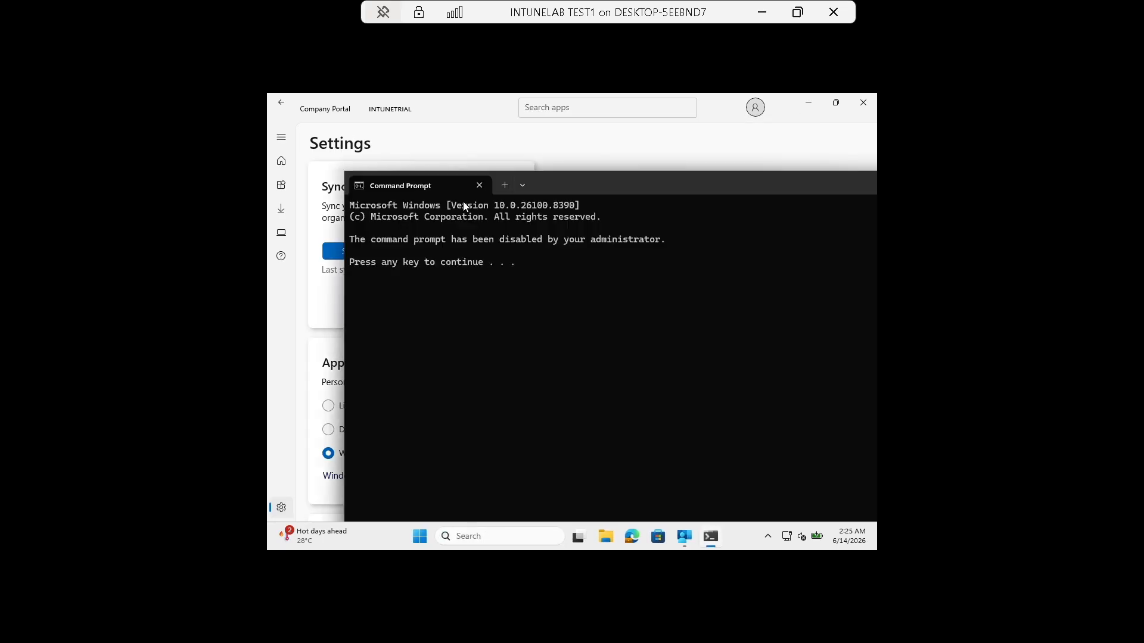
drag(619, 189, 554, 142)
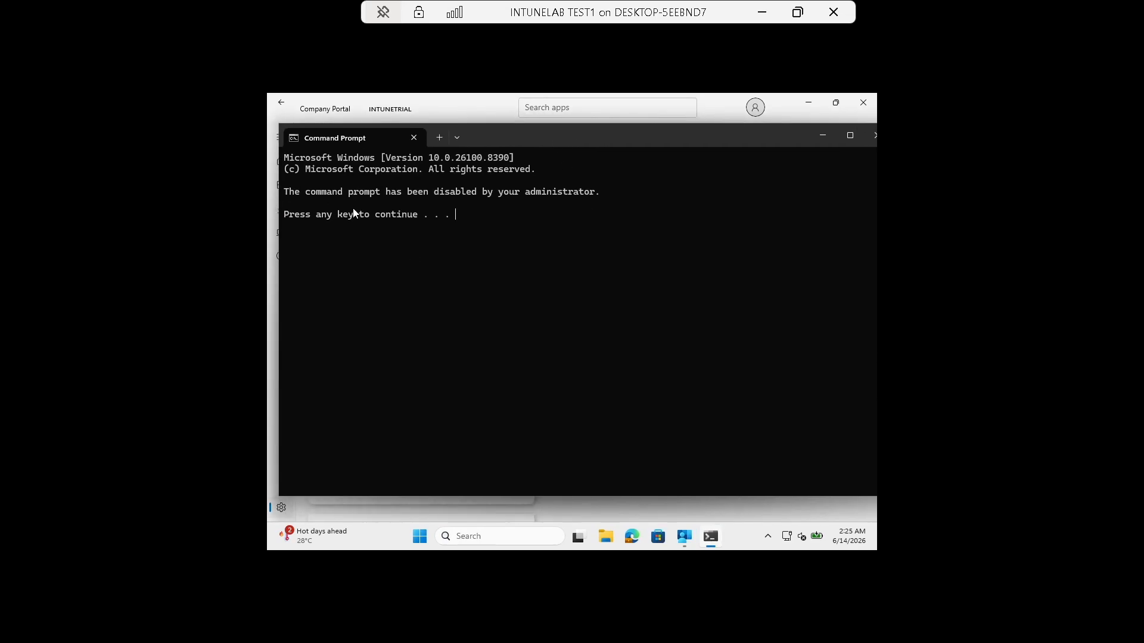
drag(287, 188, 502, 203)
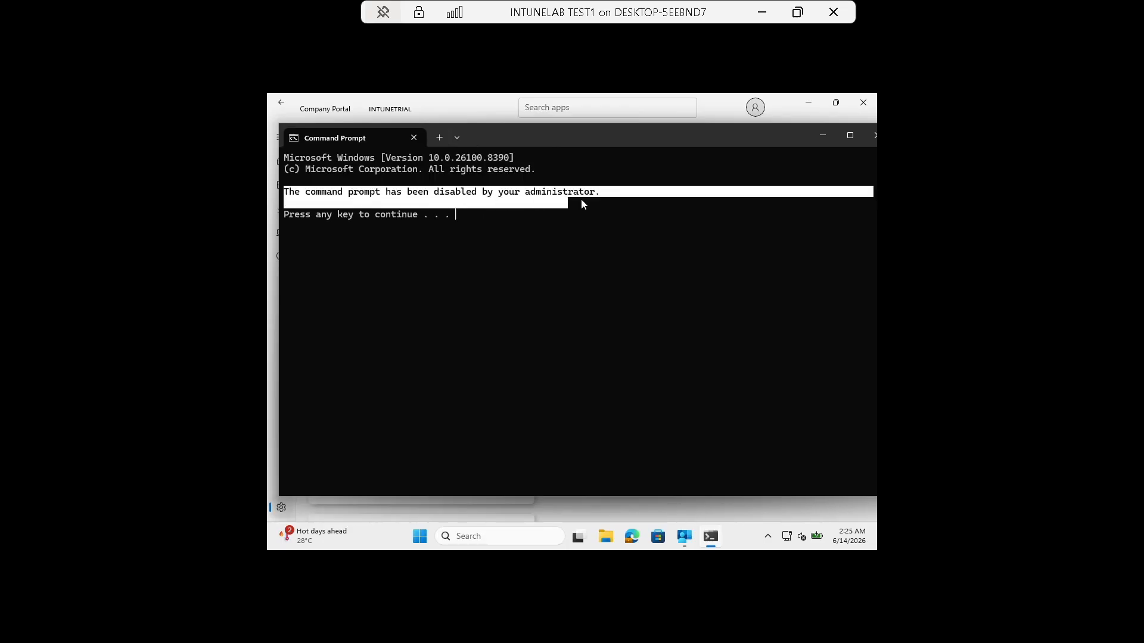
drag(582, 201, 596, 200)
click(873, 138)
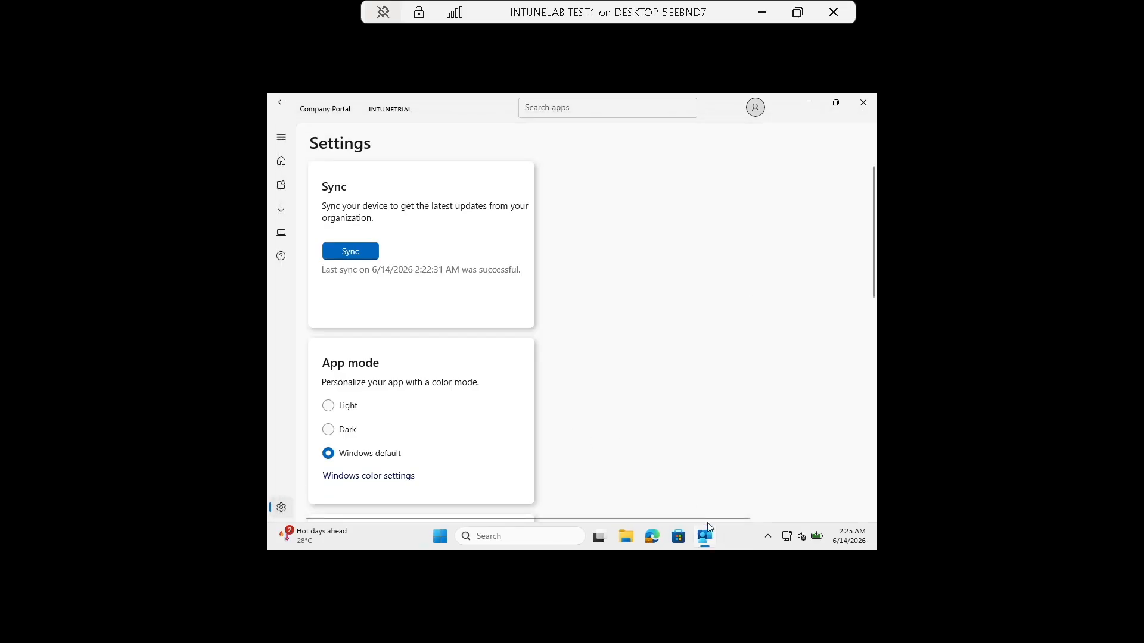
Check the taskbar's context options, then search for control and try to open Control Panel
right_click(729, 532)
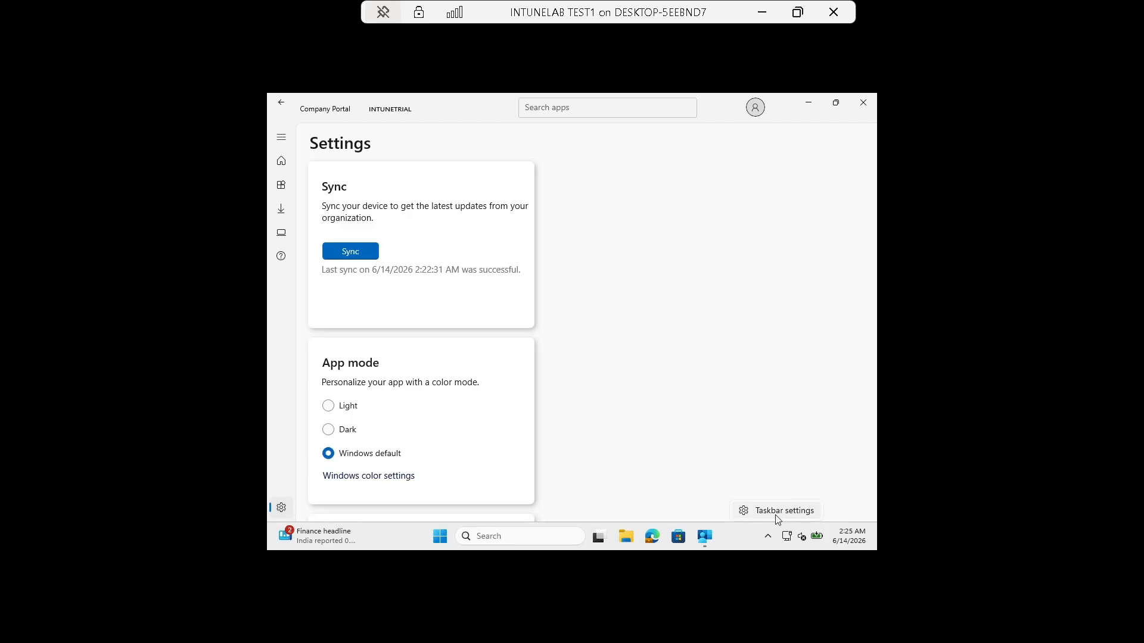
click(728, 321)
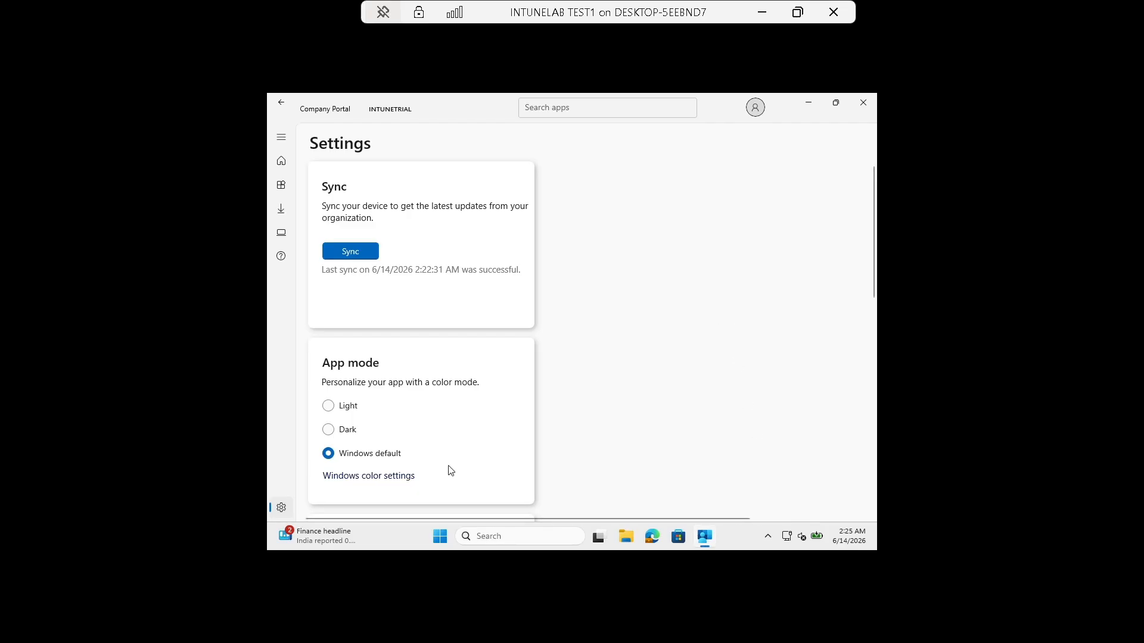
click(494, 538)
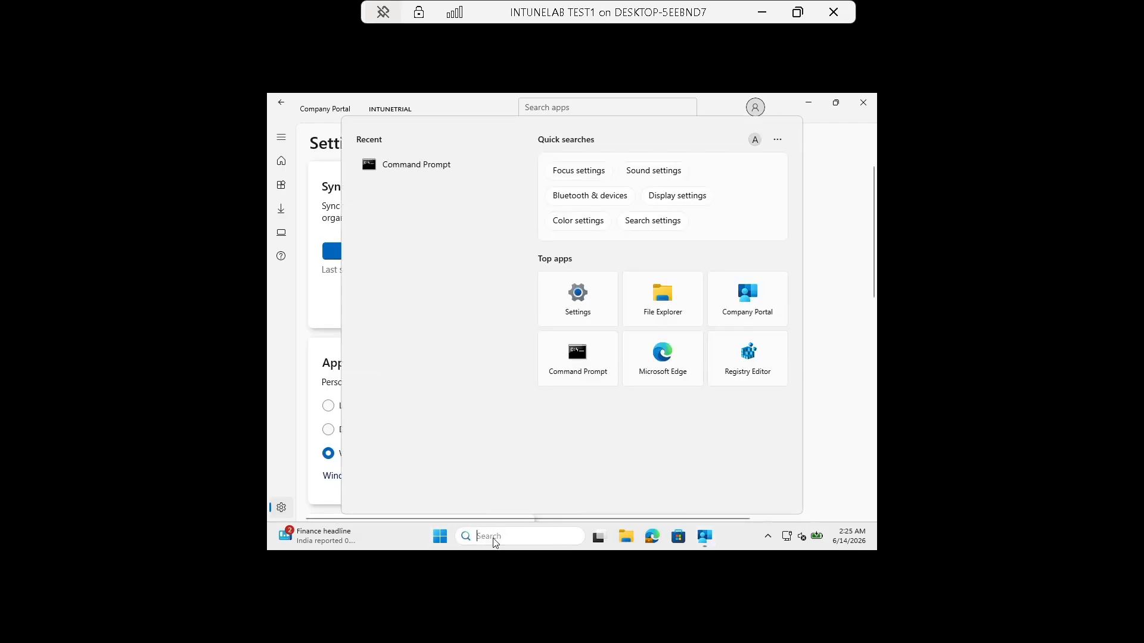
text(con)
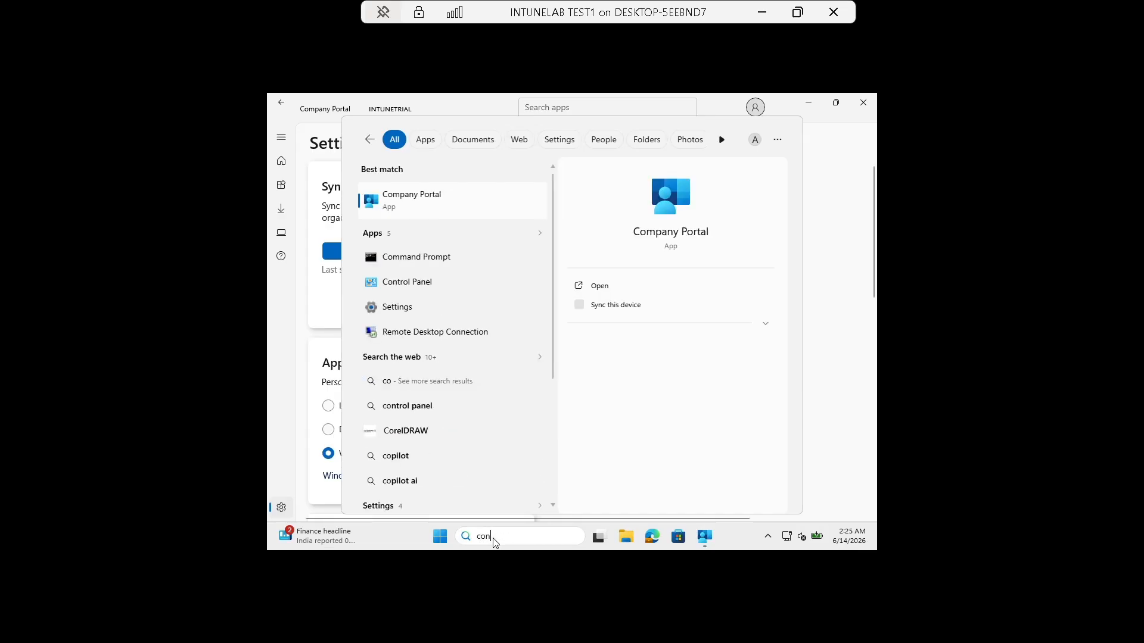
text(trol)
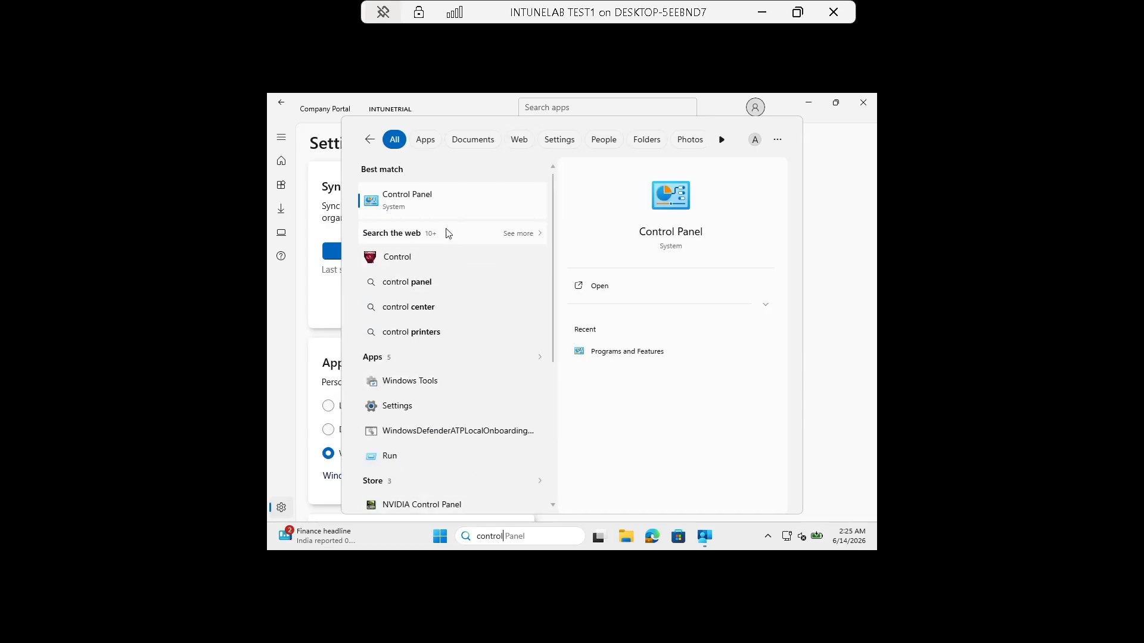
click(432, 211)
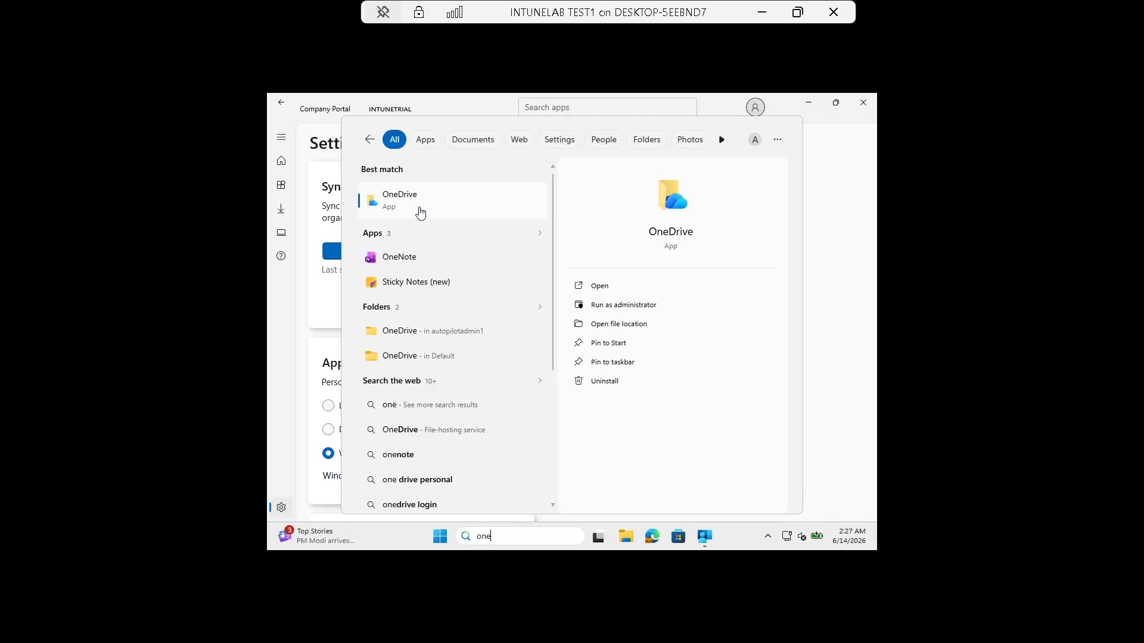
Try to launch OneDrive from search, minimize Company Portal, and try OneDrive again from the recent searches
click(421, 212)
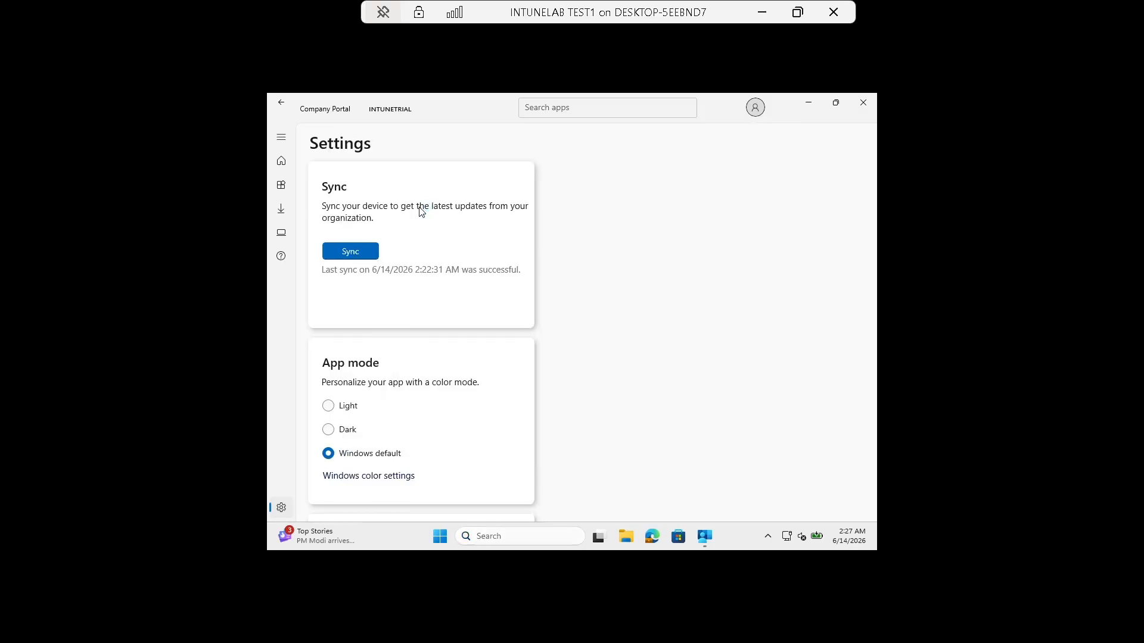
click(809, 103)
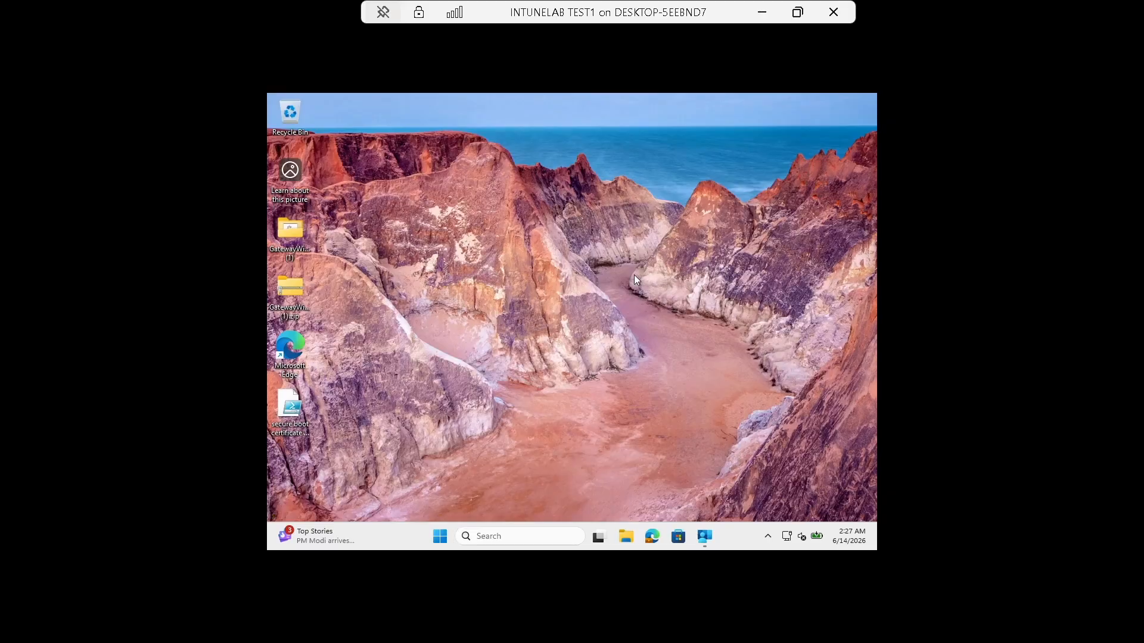
click(500, 534)
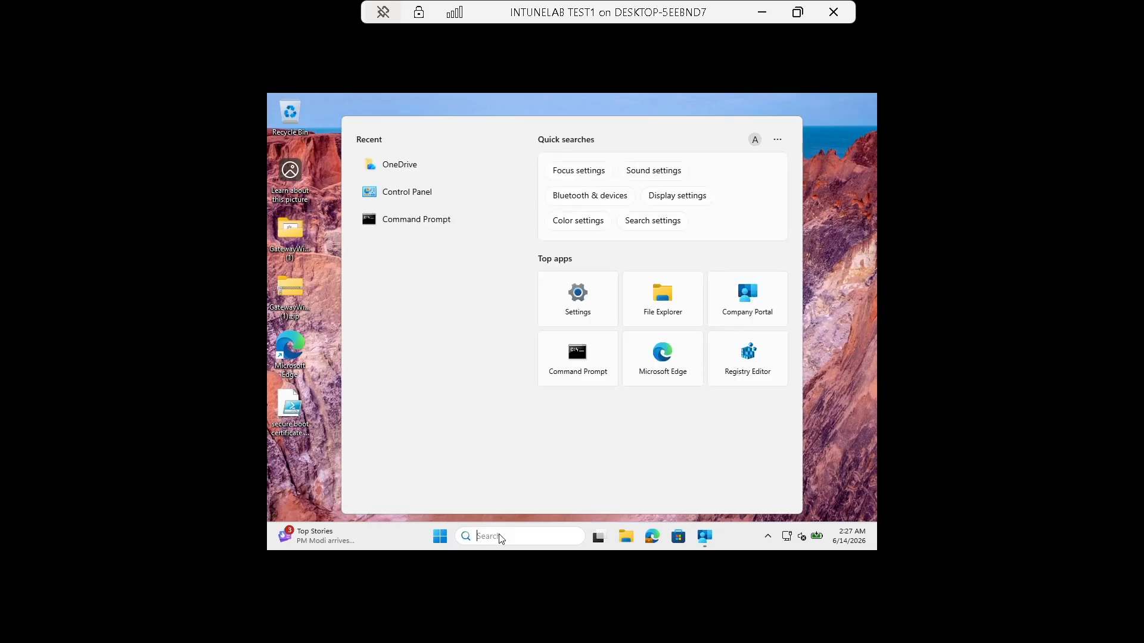
click(415, 171)
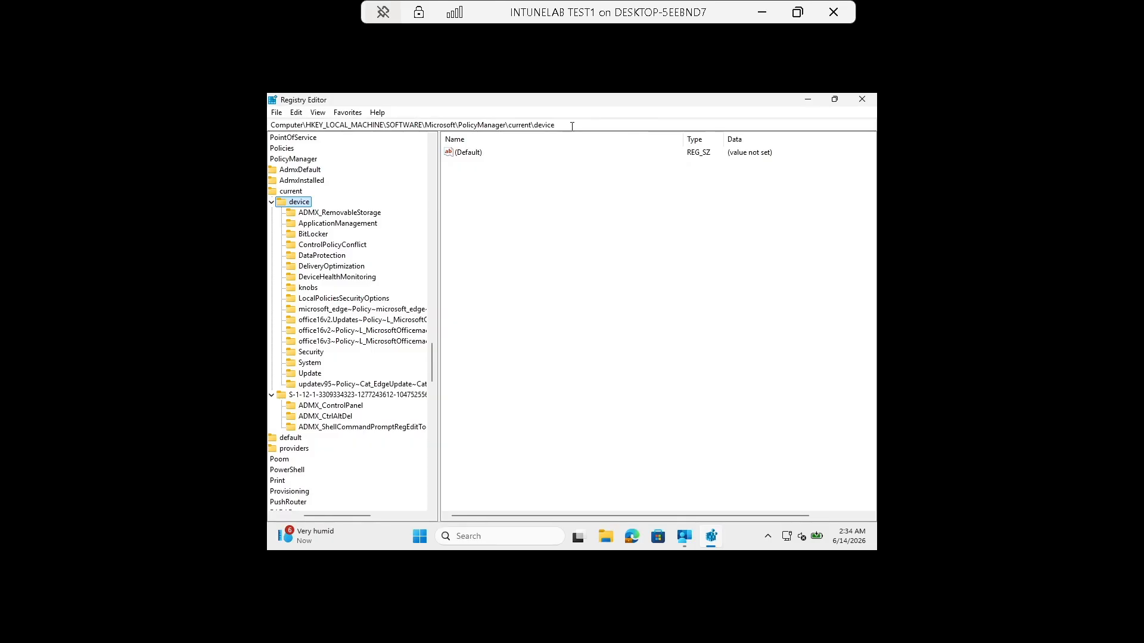
Examine the RemovableStorageClasses_DenyAll_Access_2 values in the ADMX_RemovableStorage key under PolicyManager\current\device
click(572, 126)
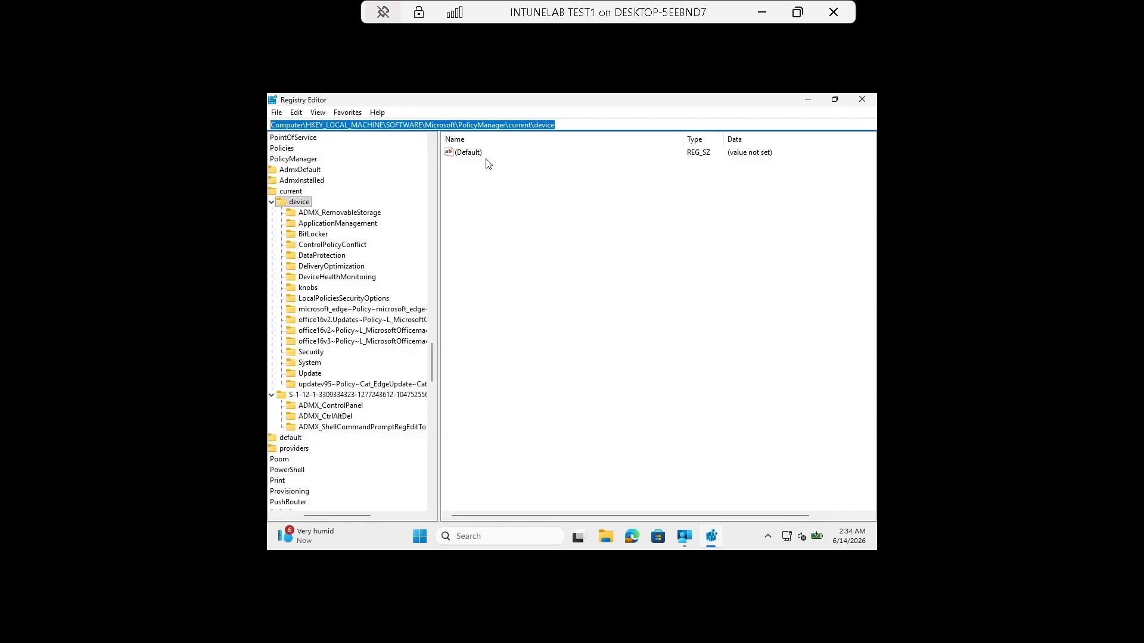
click(326, 215)
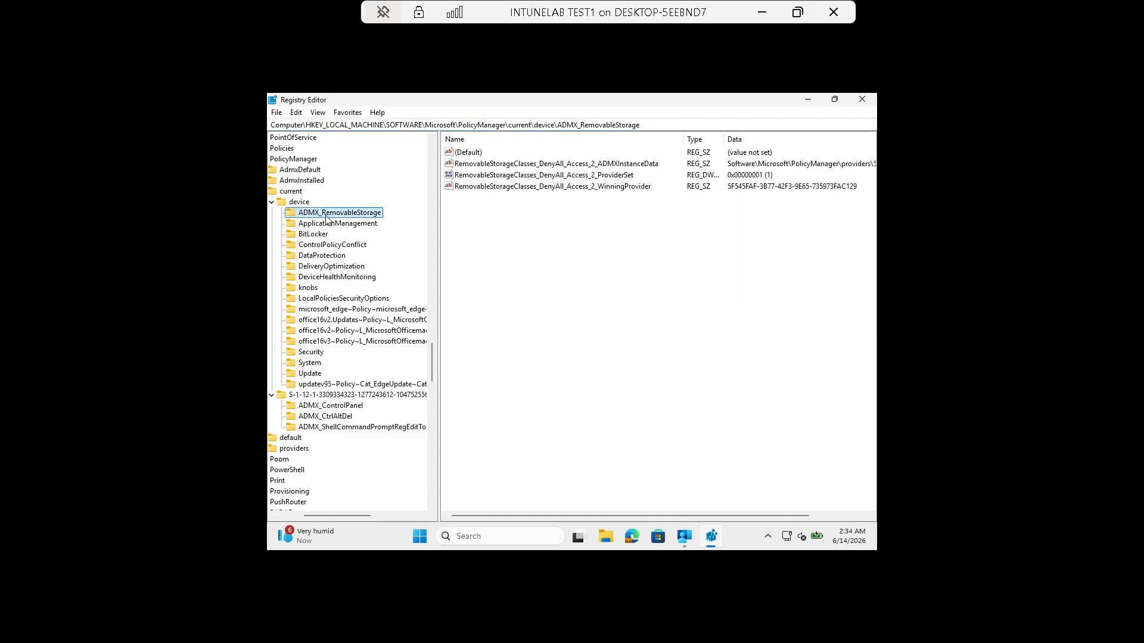
click(544, 166)
click(544, 175)
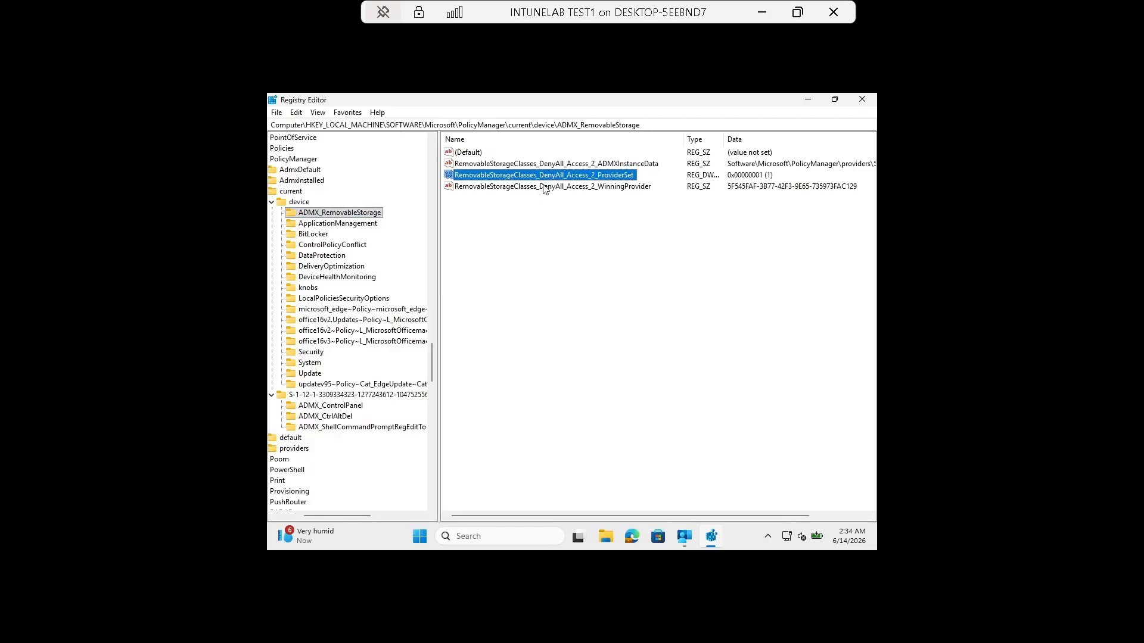
click(546, 188)
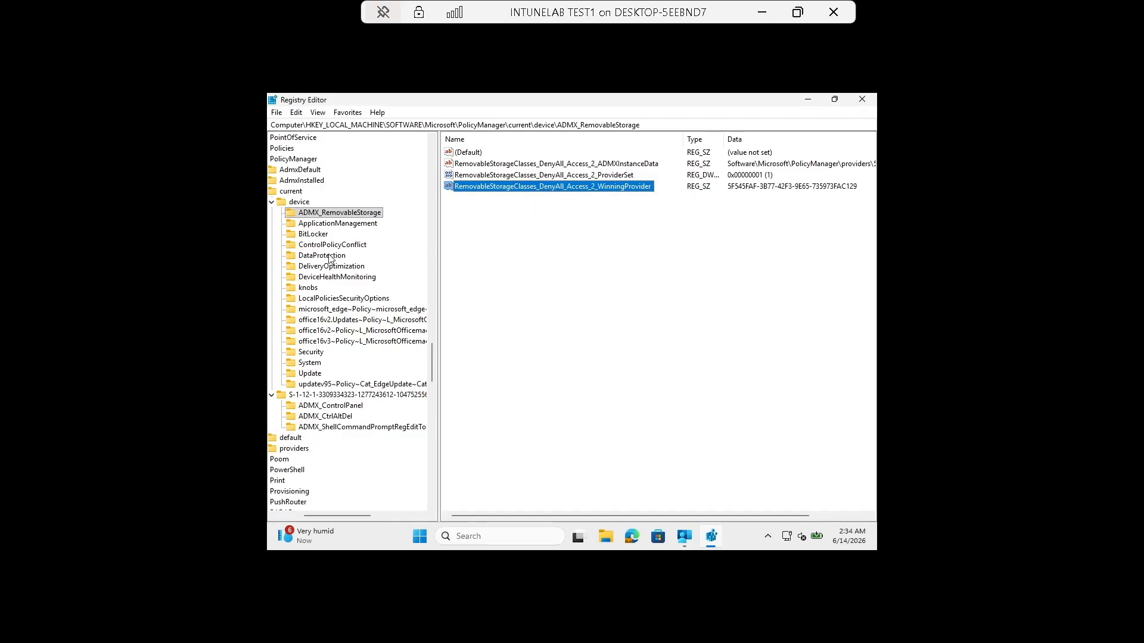
Examine the InteractiveLogon_MachineInactivityLimit provider values in the LocalPoliciesSecurityOptions registry key
click(327, 298)
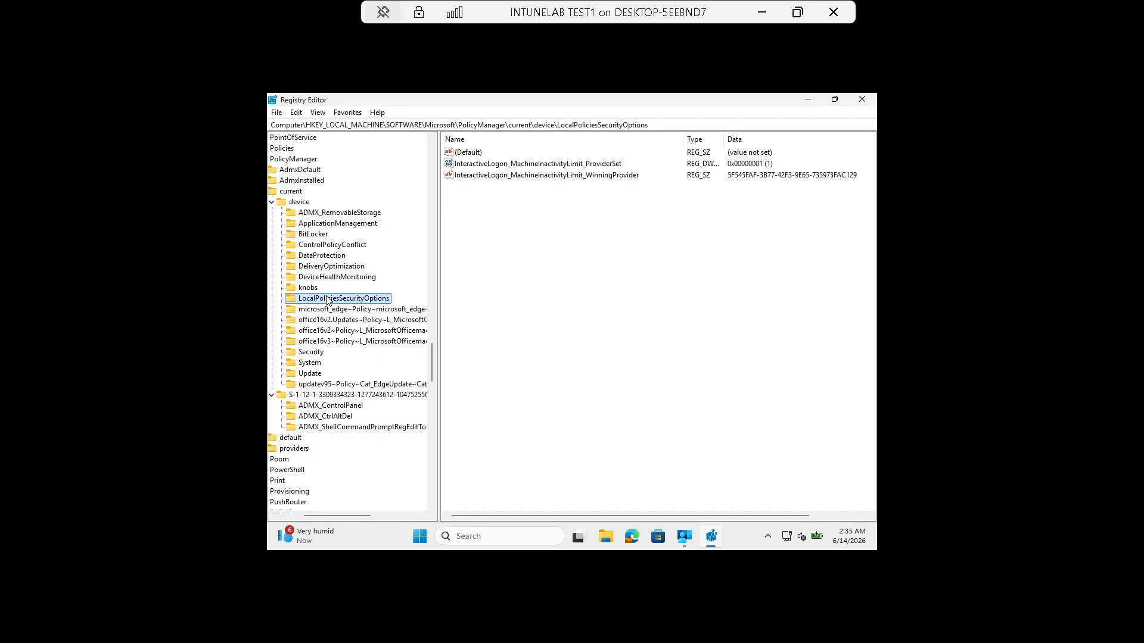
click(491, 169)
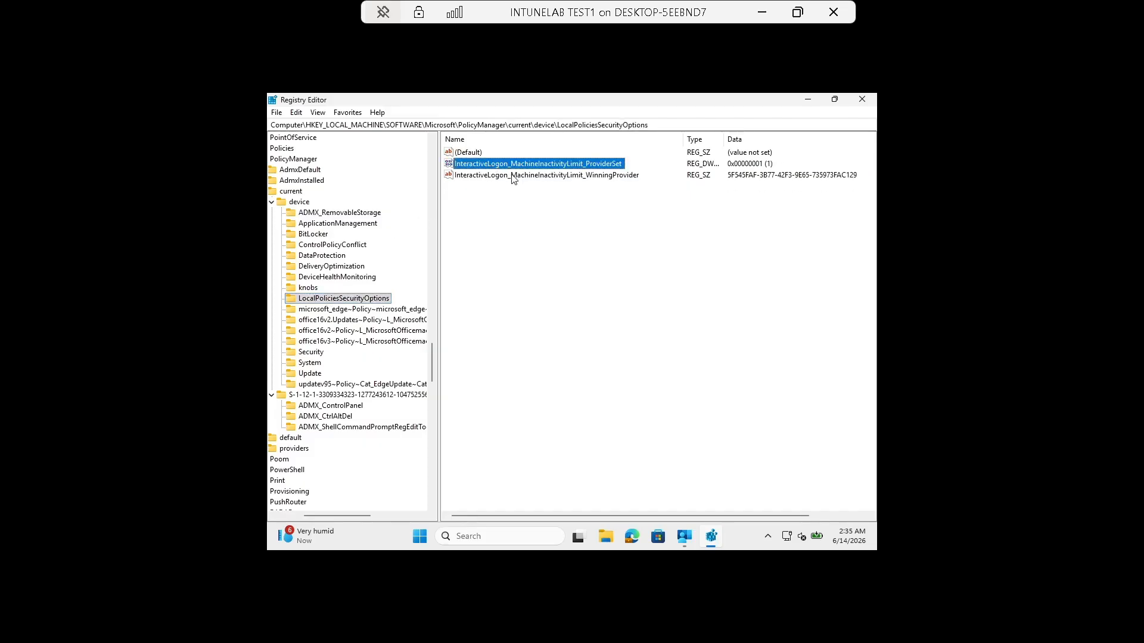
click(516, 176)
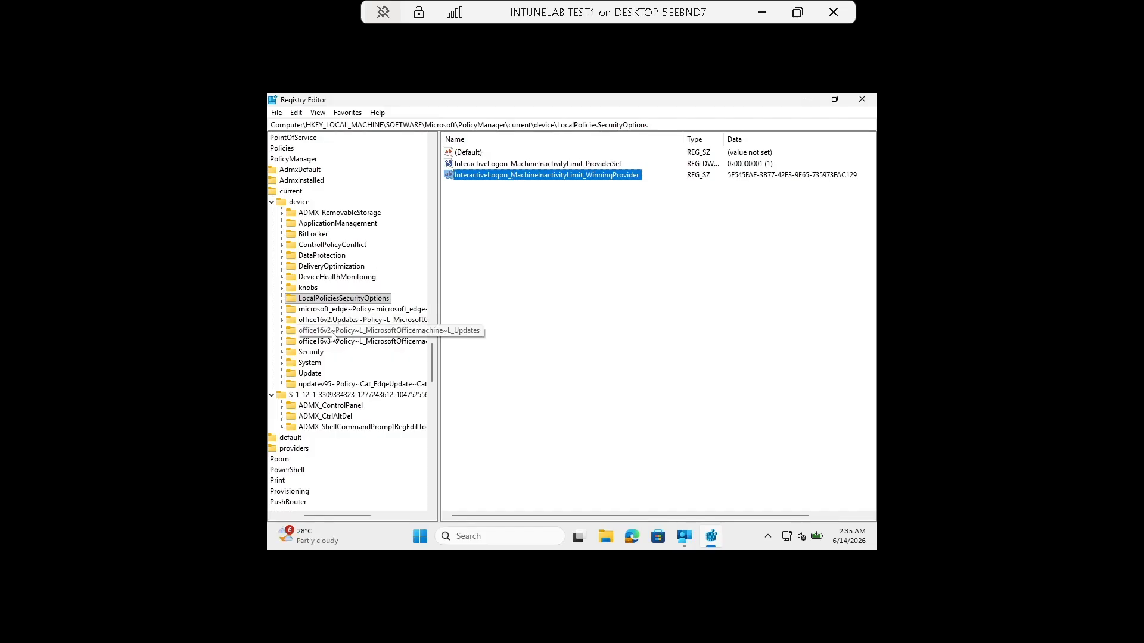
Check the Security key and examine the DisableOneDriveFileSync provider values in the System registry key
click(315, 353)
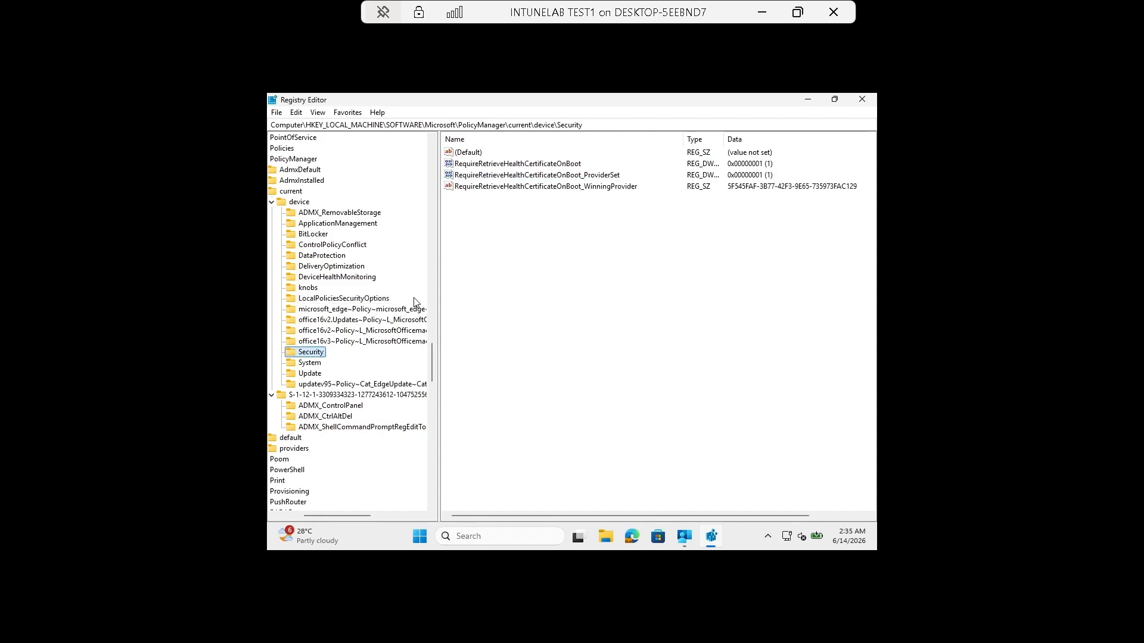
click(301, 364)
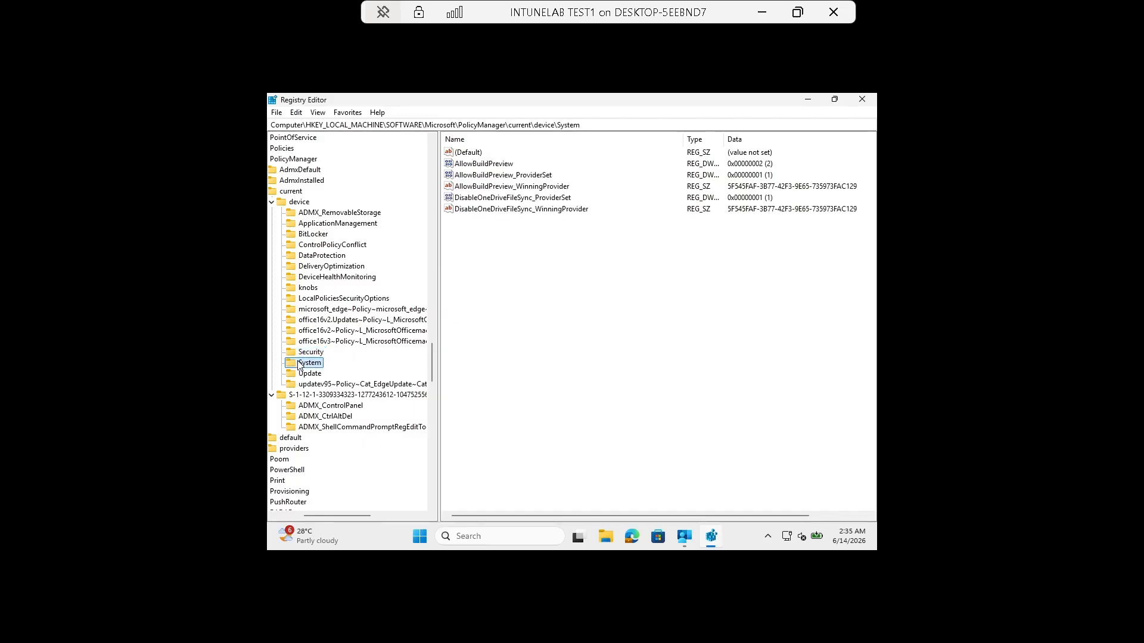
click(491, 201)
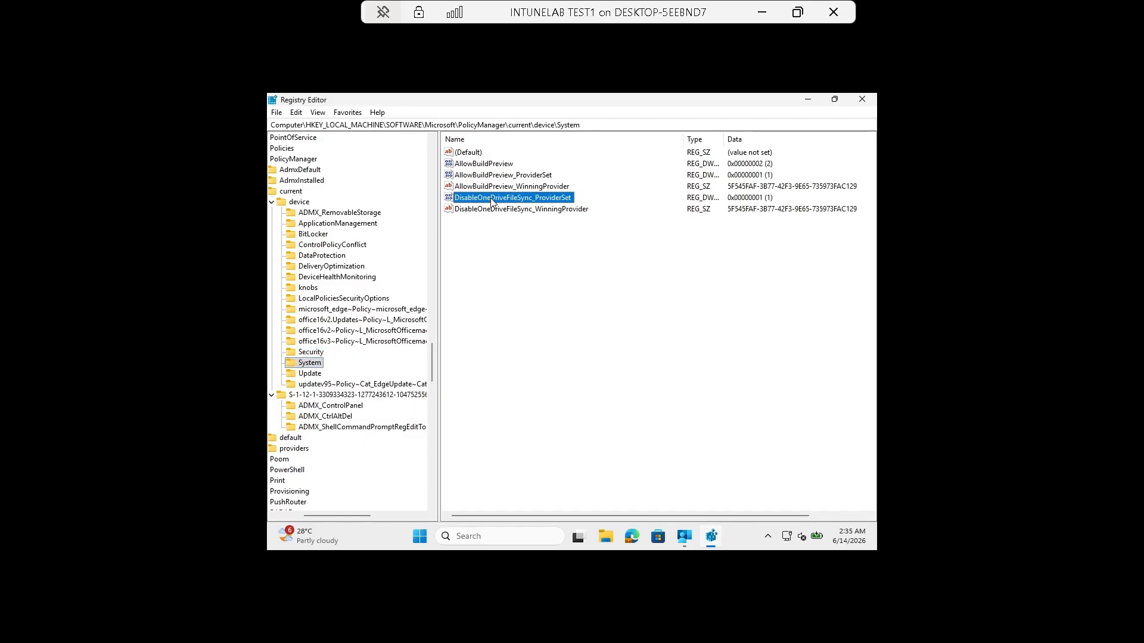
click(492, 212)
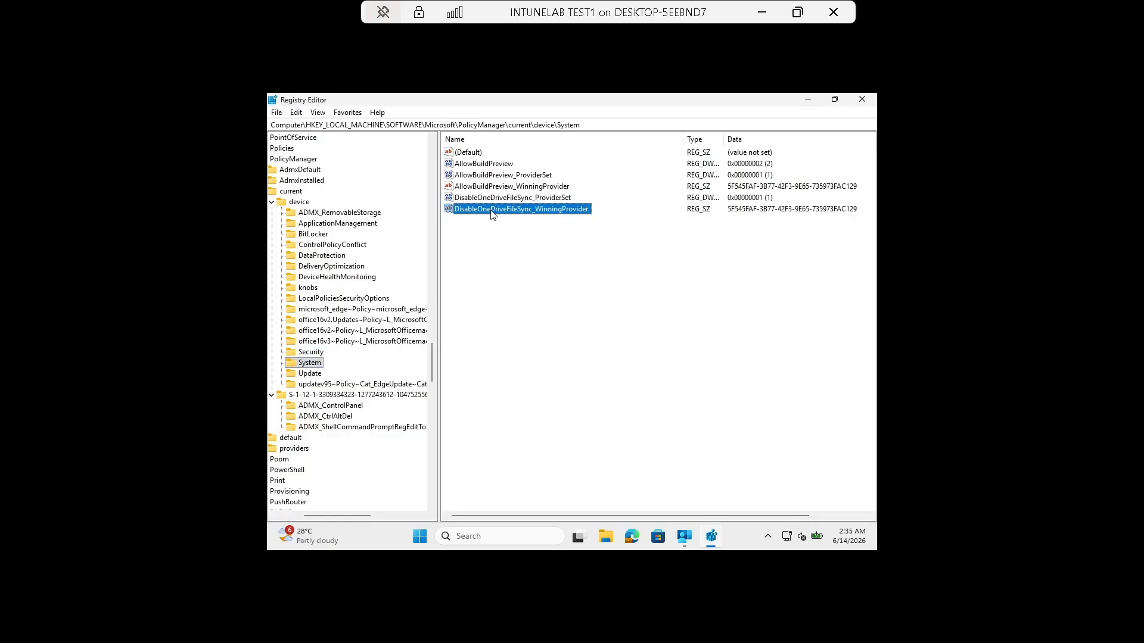
Examine the NoControlPanel instance data and winning provider values in the ADMX_ControlPanel key under the user's SID in PolicyManager\current
click(325, 395)
mouse_move(436, 388)
mouse_down()
mouse_move(474, 385)
mouse_move(458, 384)
mouse_up()
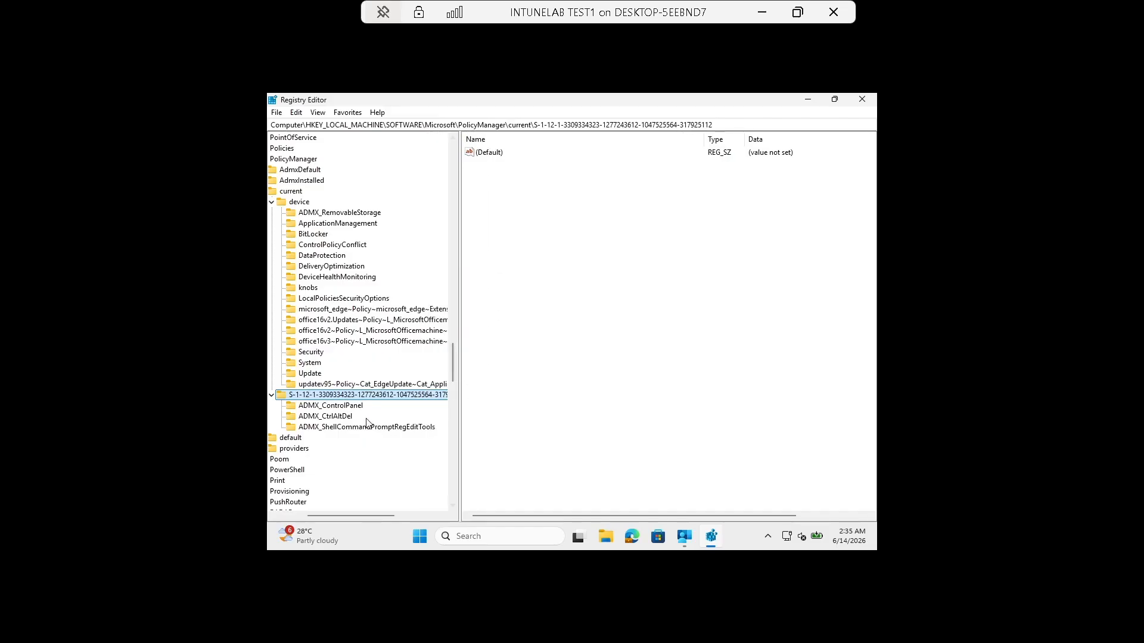
click(351, 407)
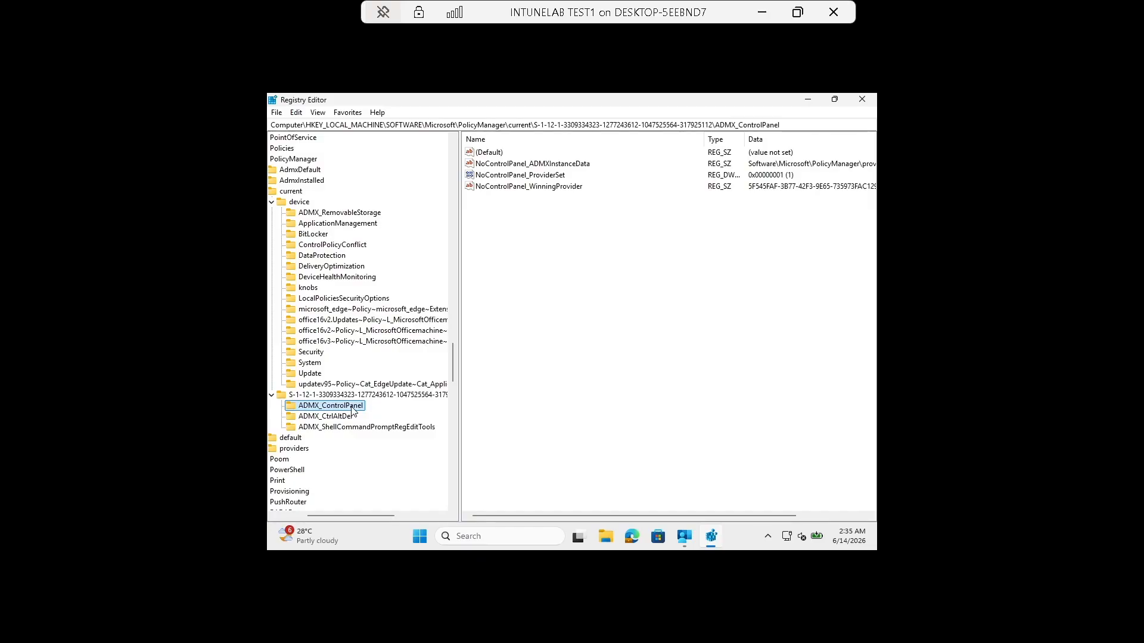
click(535, 165)
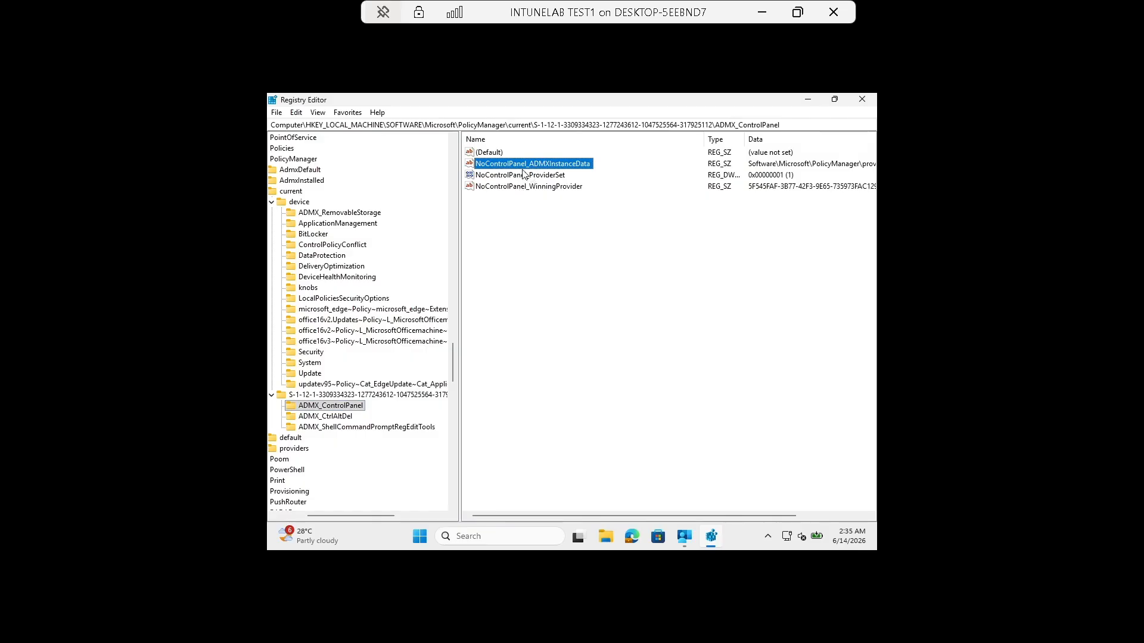
double_click(525, 165)
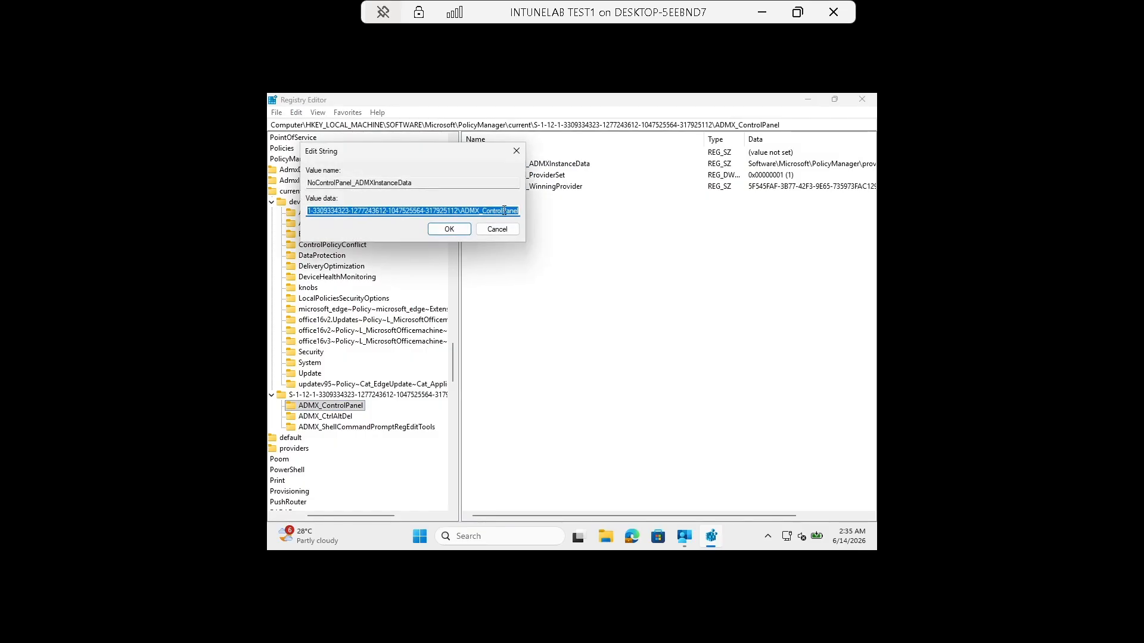
drag(503, 211, 524, 216)
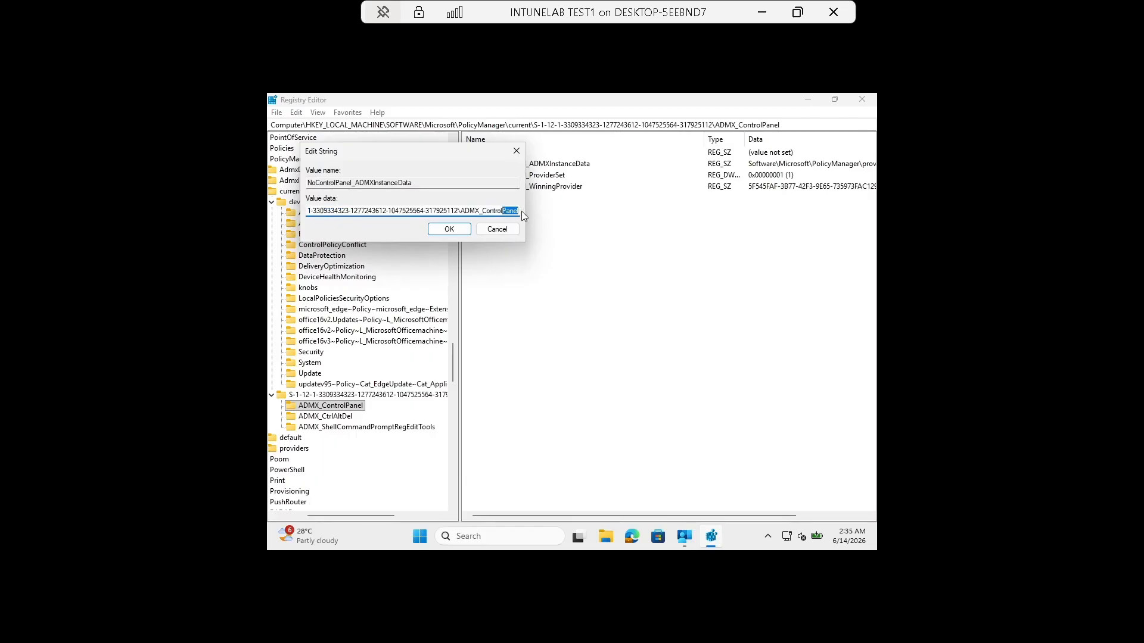
click(498, 229)
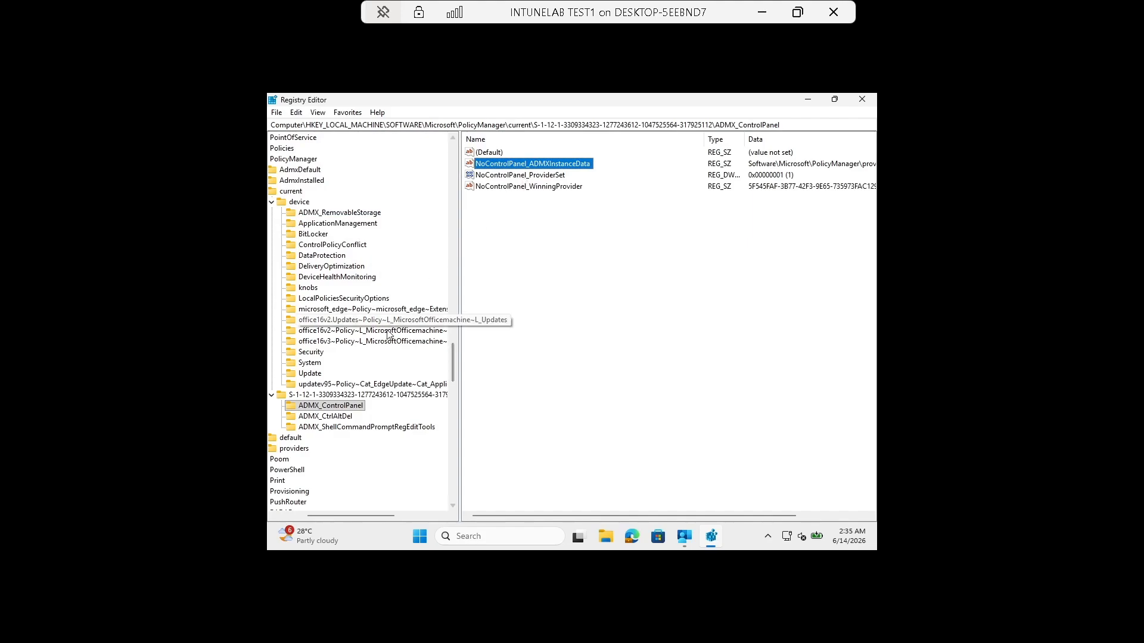
double_click(529, 187)
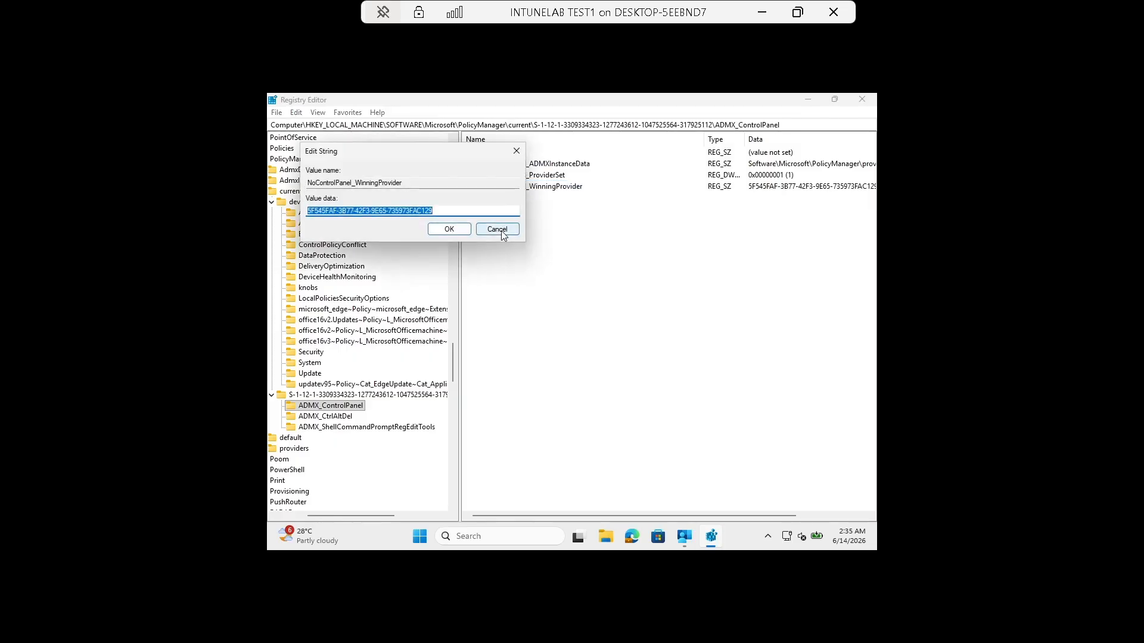
click(497, 230)
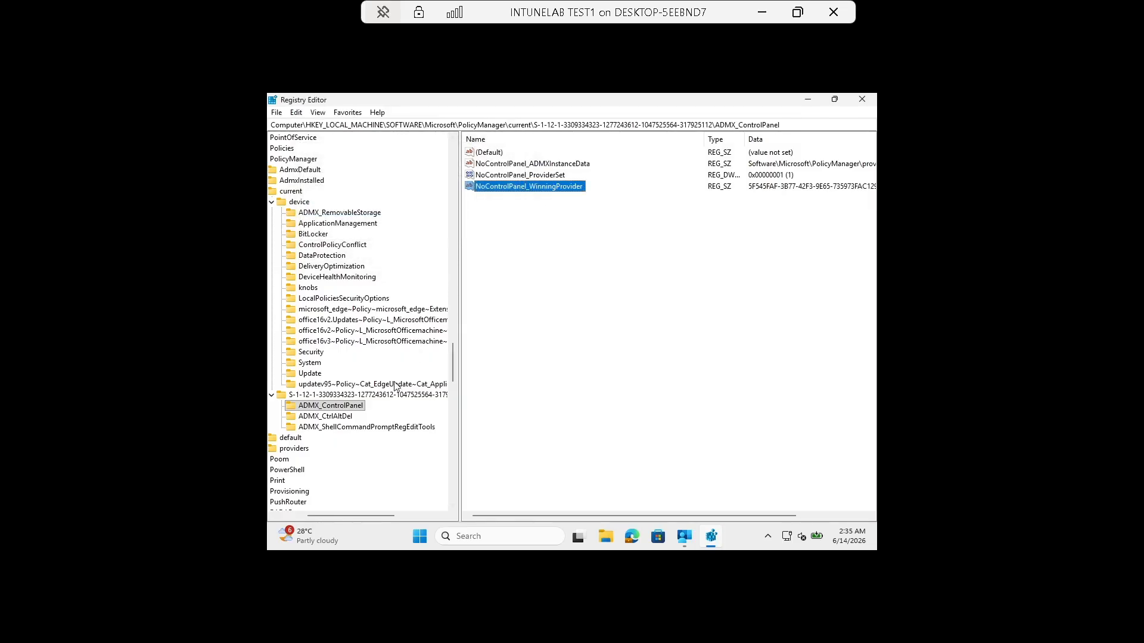
Examine the DisableTaskMgr values in the user's ADMX_CtrlAltDel key and the DisableCMD values in ADMX_ShellCommandPromptRegEditTools
click(329, 417)
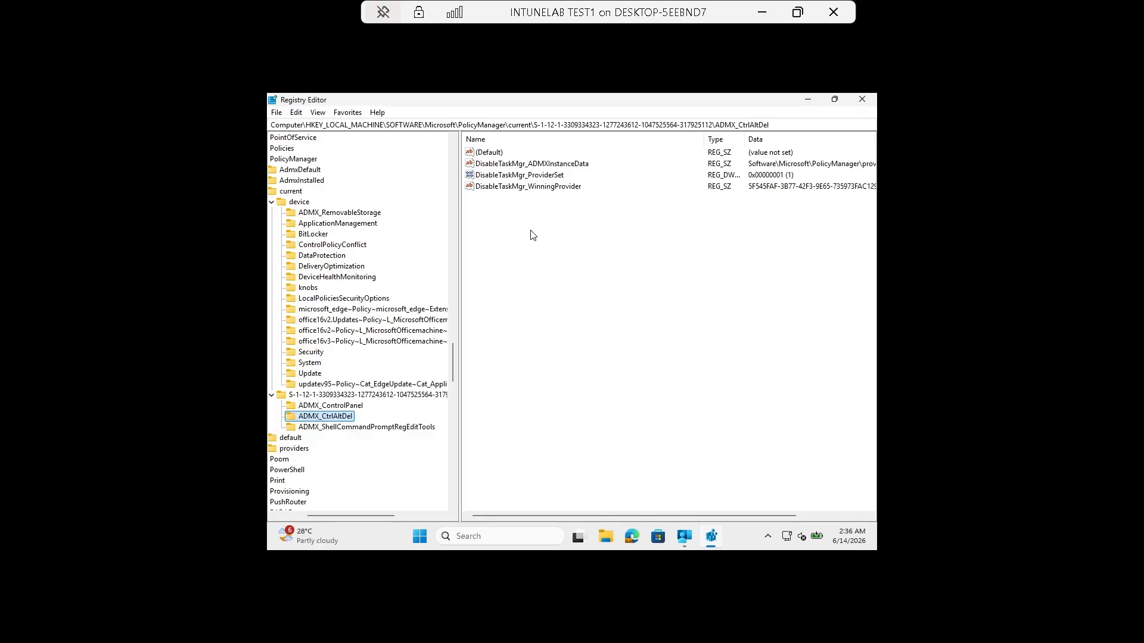
click(532, 190)
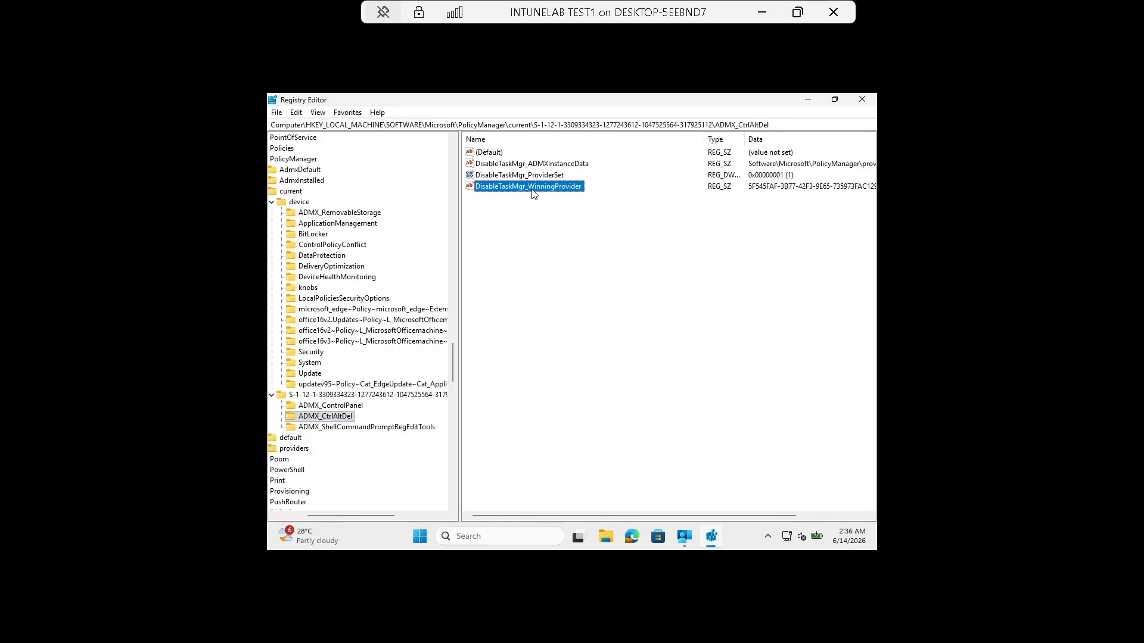
click(362, 427)
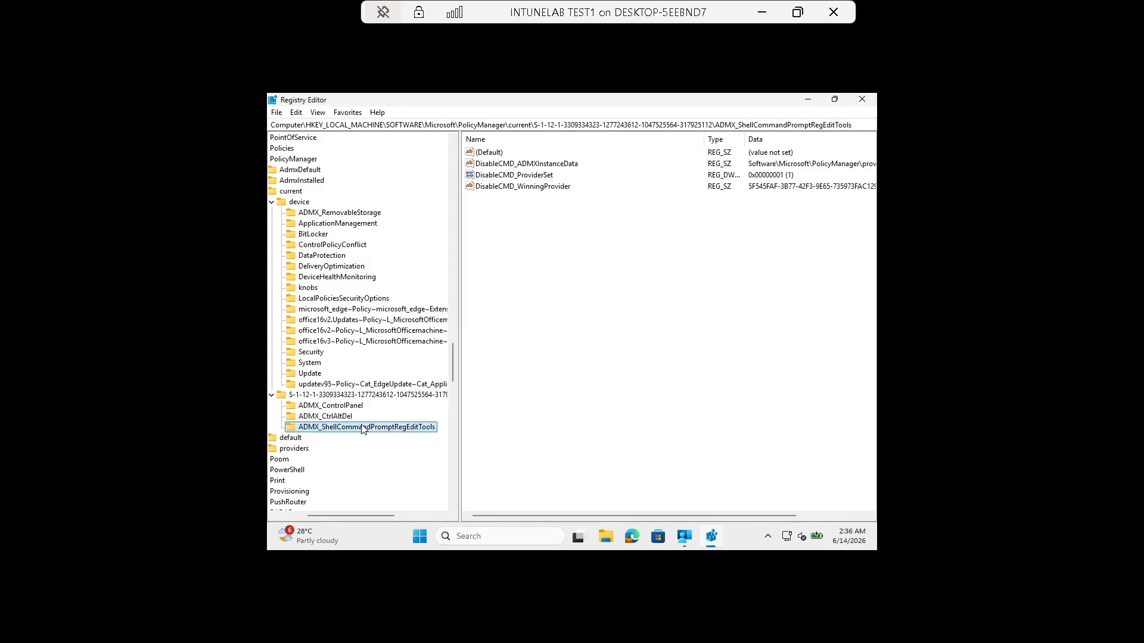
click(522, 188)
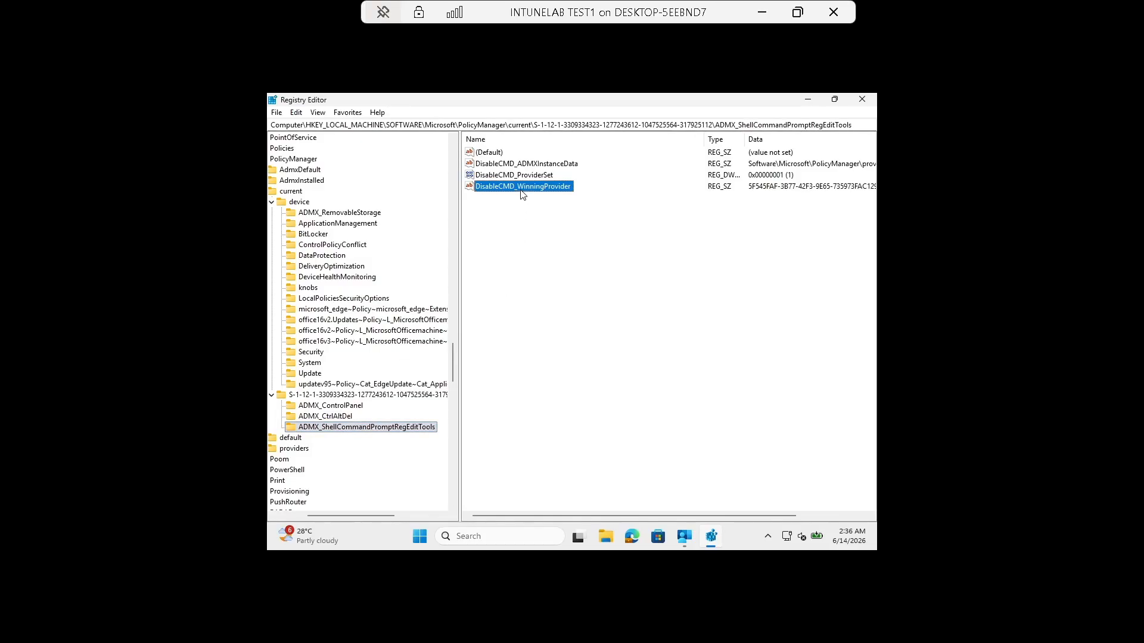
click(523, 177)
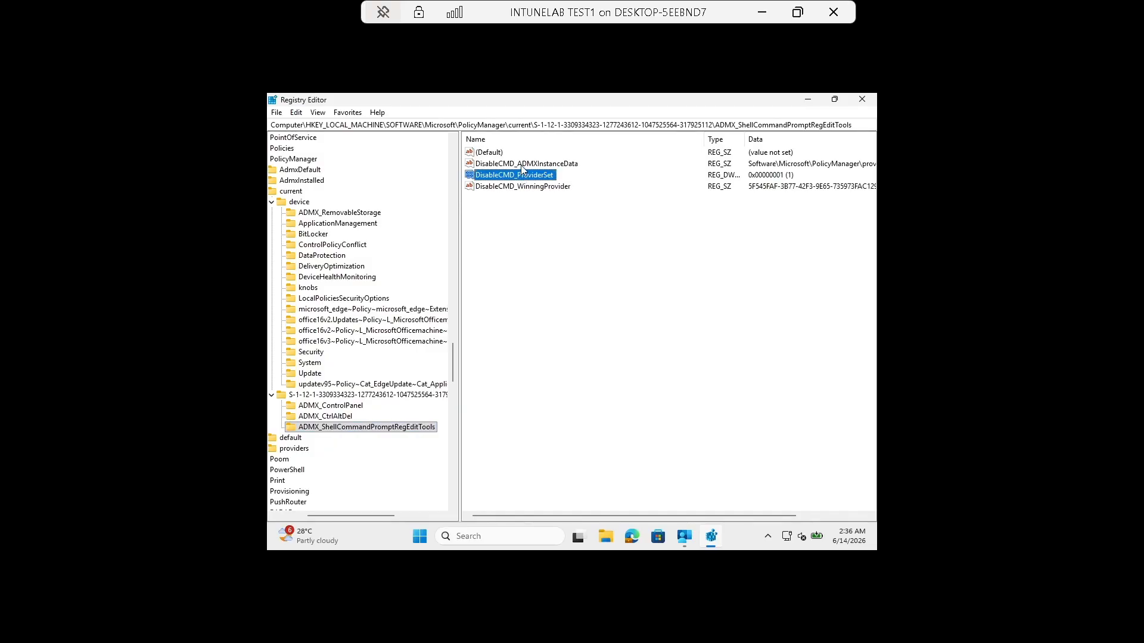
click(522, 167)
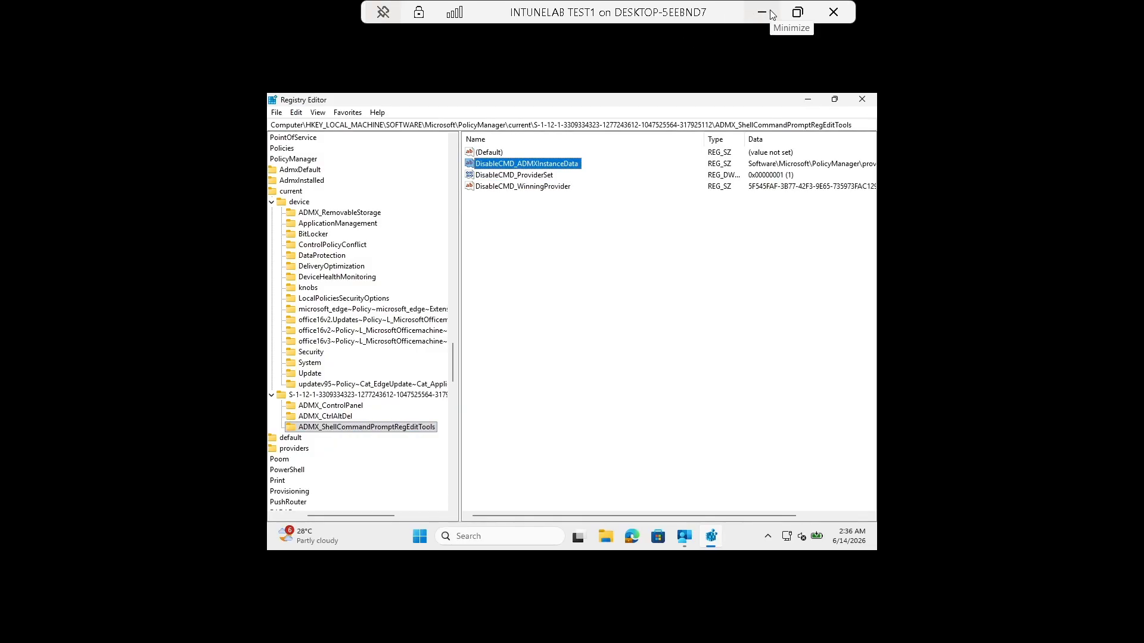